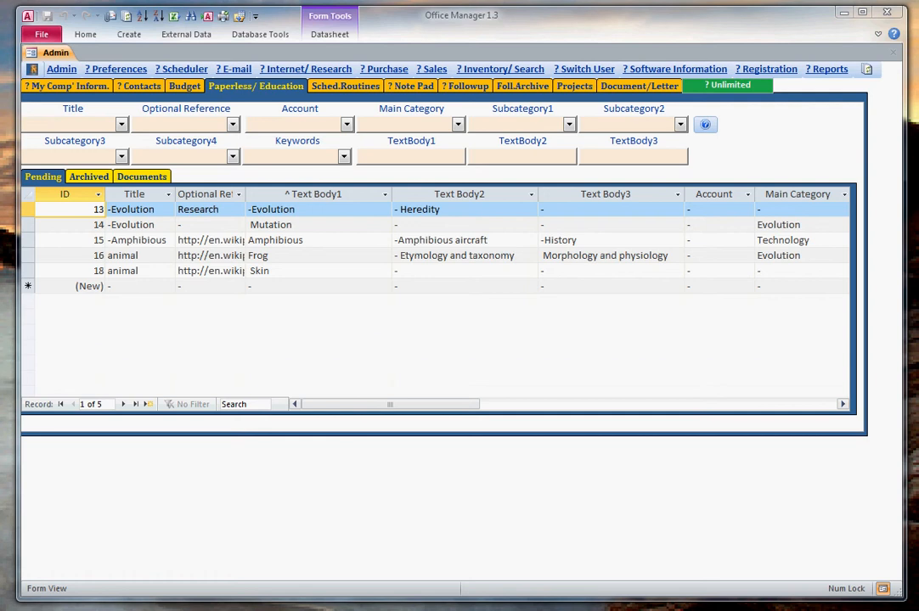
Compare the Documents list under Paperless/Education with the memo's fields in the Document/Letter form.
click(144, 177)
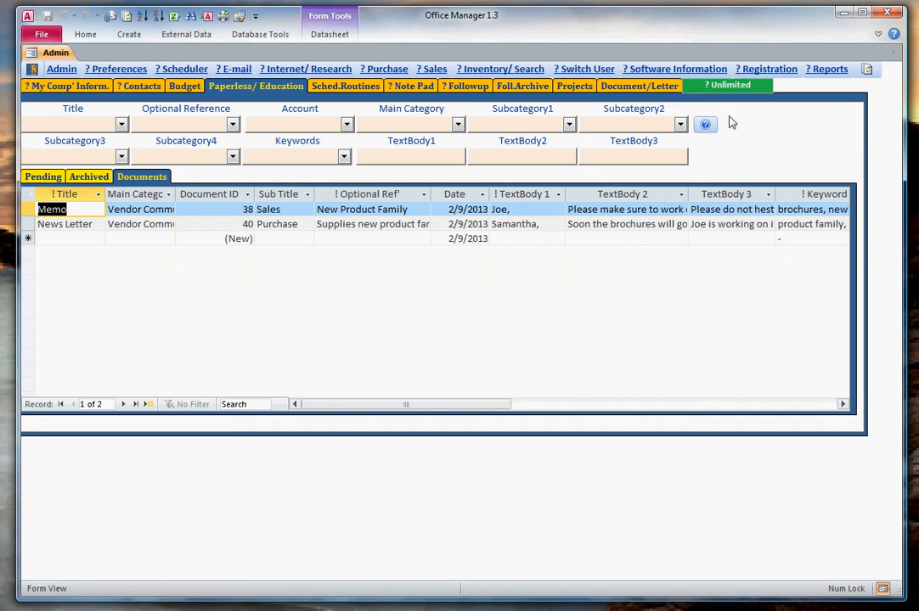
click(639, 86)
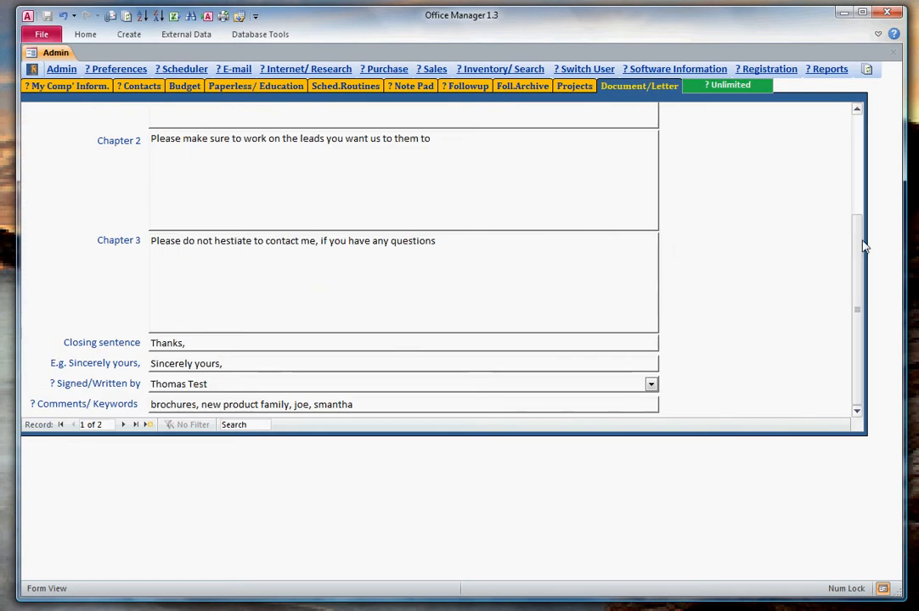
scroll(849, 147, up, 3)
scroll(849, 148, up, 1)
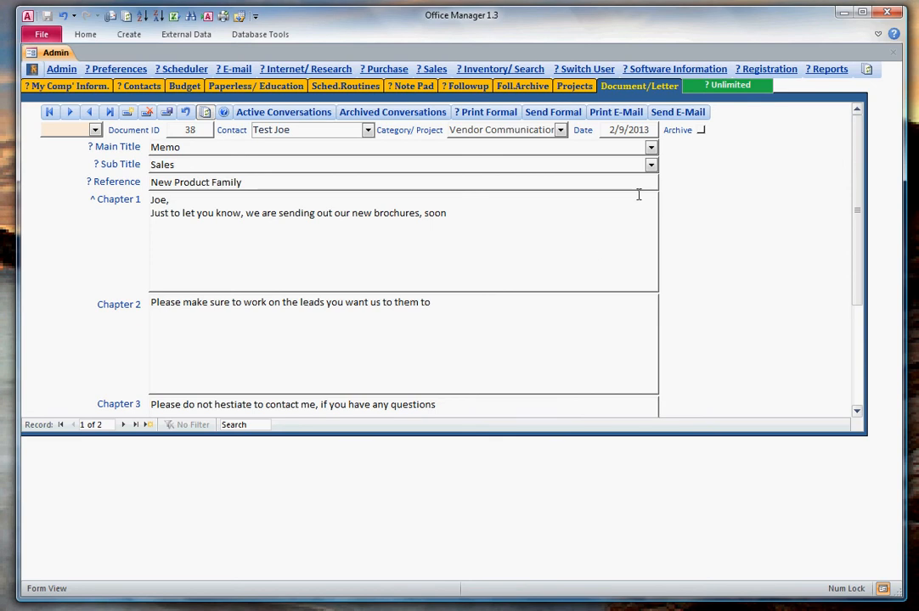
click(259, 86)
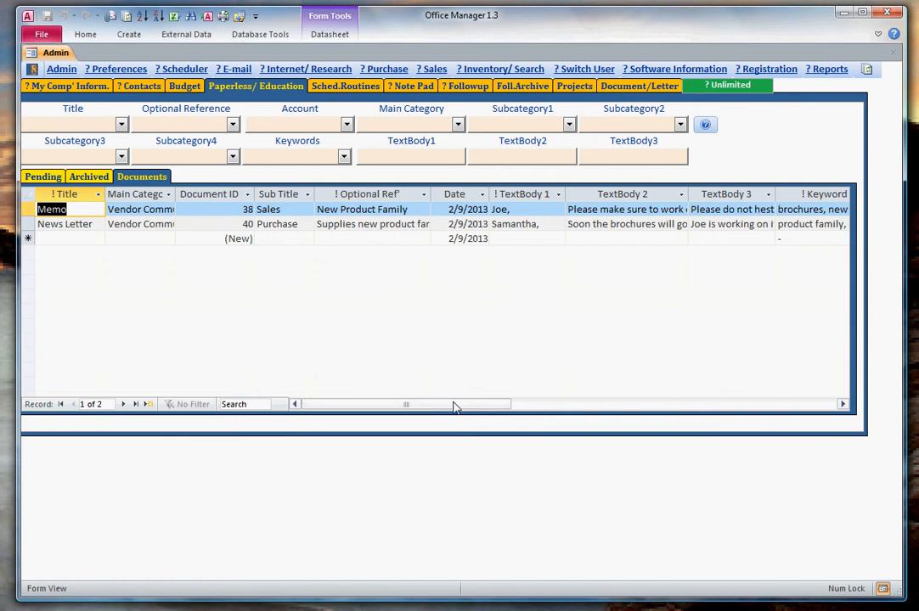
drag(454, 407, 502, 410)
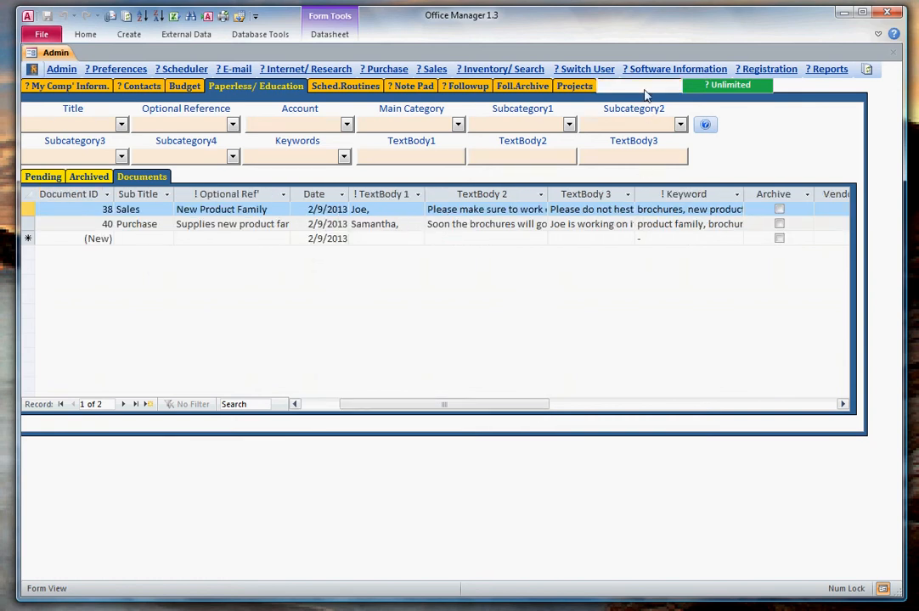
click(645, 89)
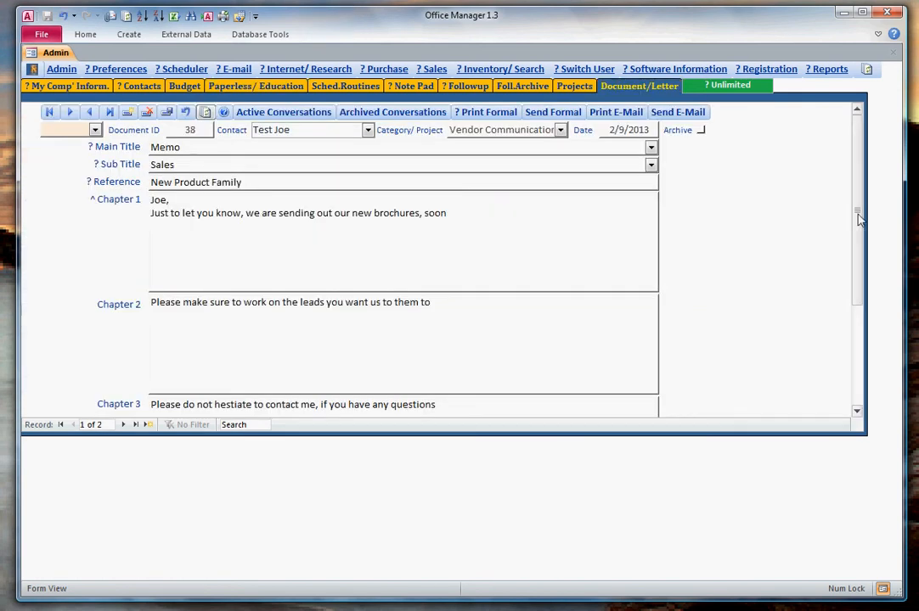
drag(859, 219, 860, 352)
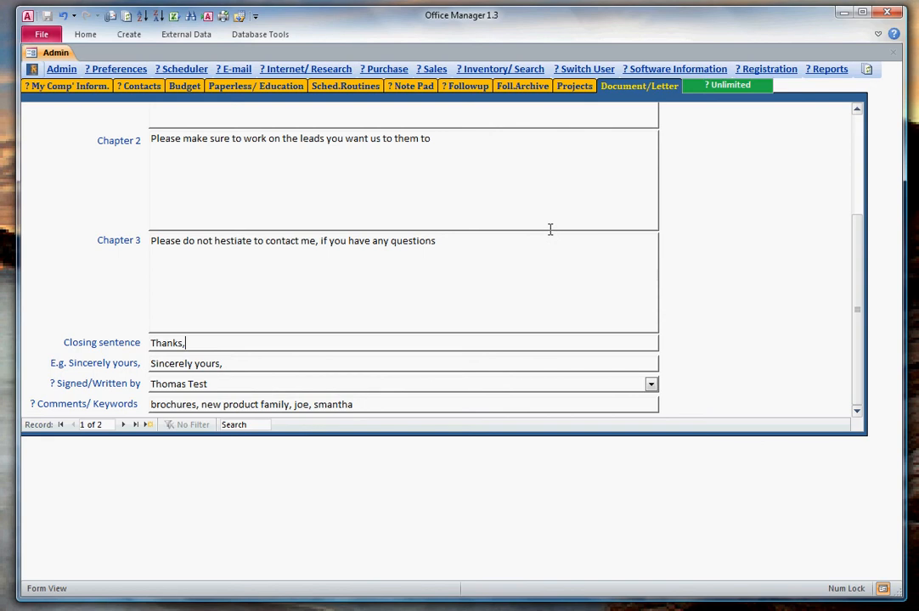
click(247, 88)
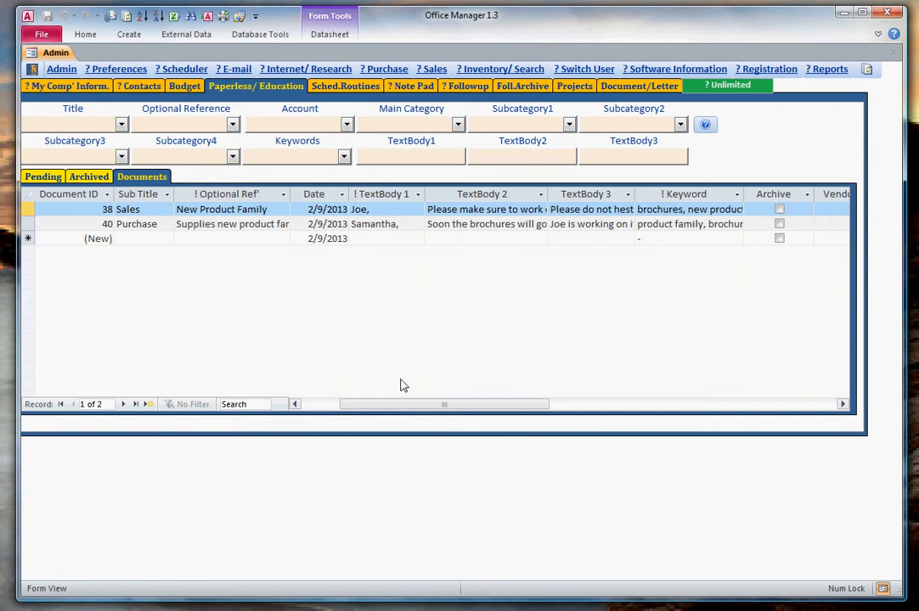
drag(383, 408, 344, 412)
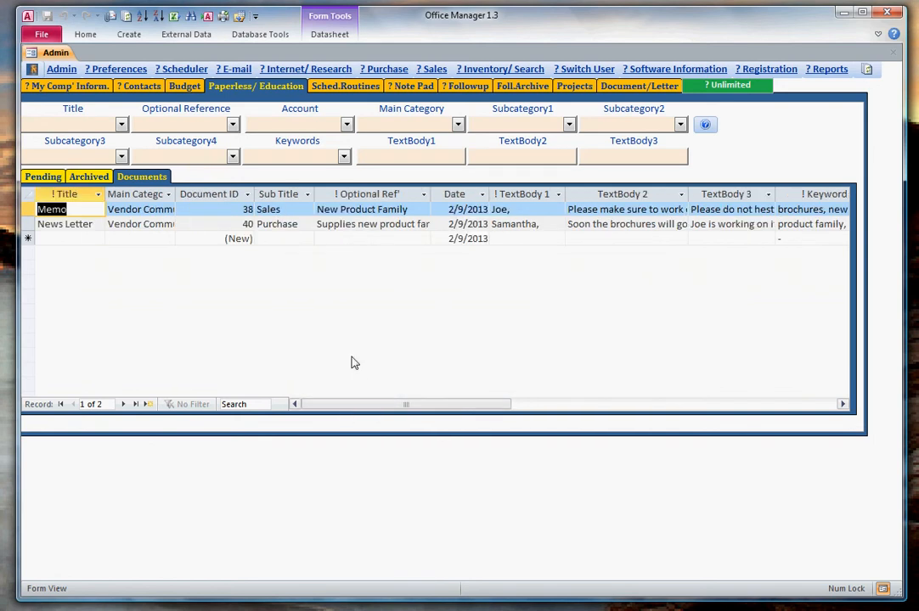
Show the Pending list, then switch to Firefox and copy the Wikipedia Frog article from its heading through the paragraph ending "adapted for jumping".
click(34, 176)
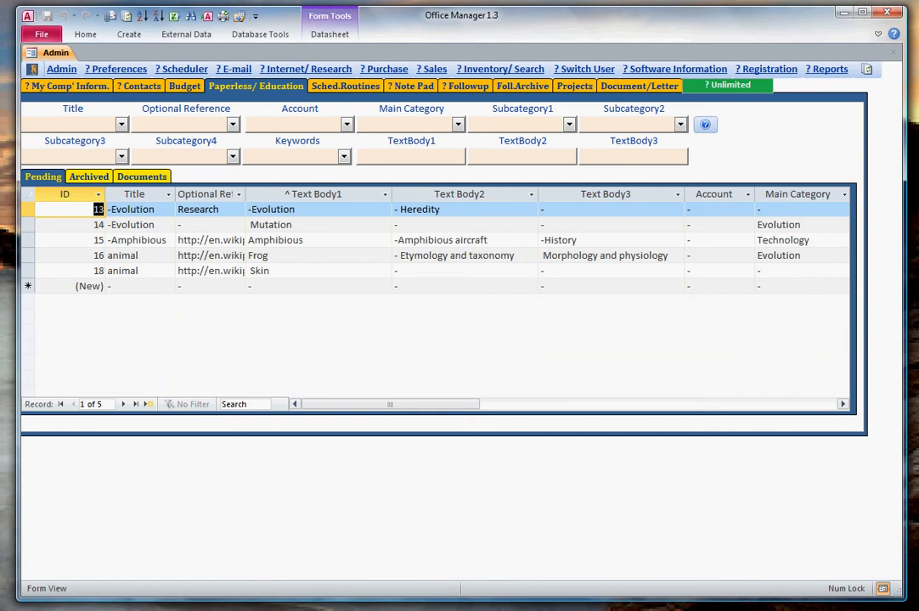
click(127, 608)
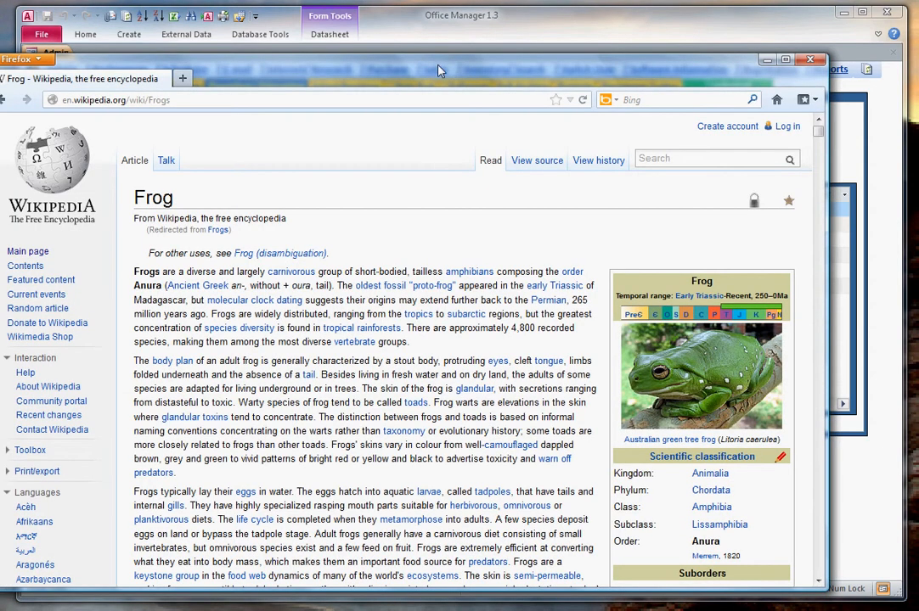
drag(440, 64, 507, 38)
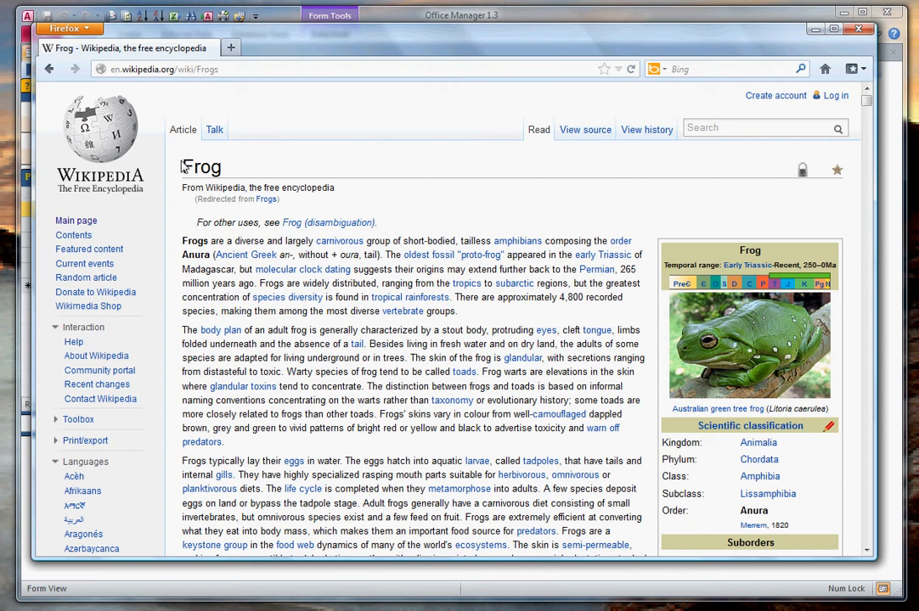
drag(183, 168, 472, 350)
scroll(355, 381, down, 1)
scroll(355, 378, down, 8)
scroll(429, 462, down, 14)
right_click(468, 292)
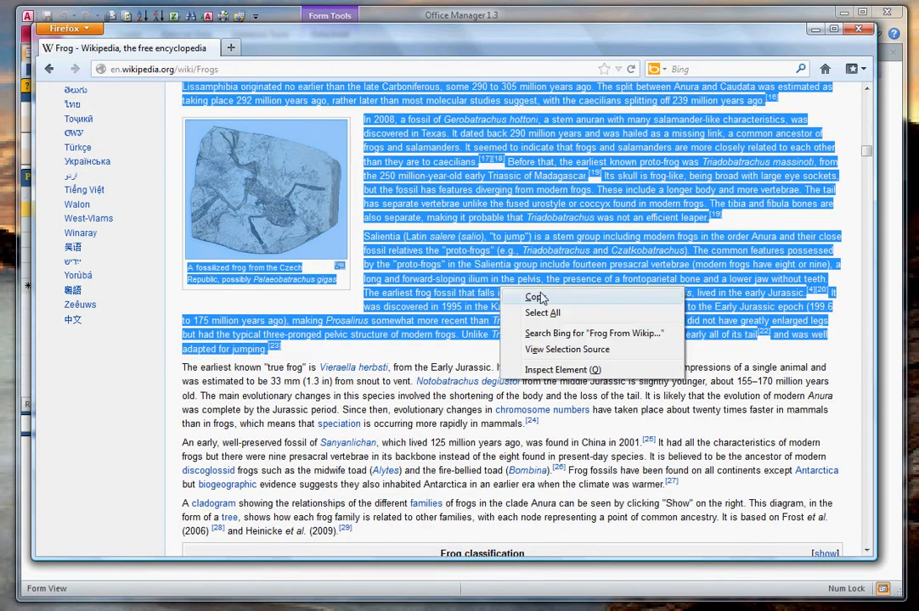
click(510, 303)
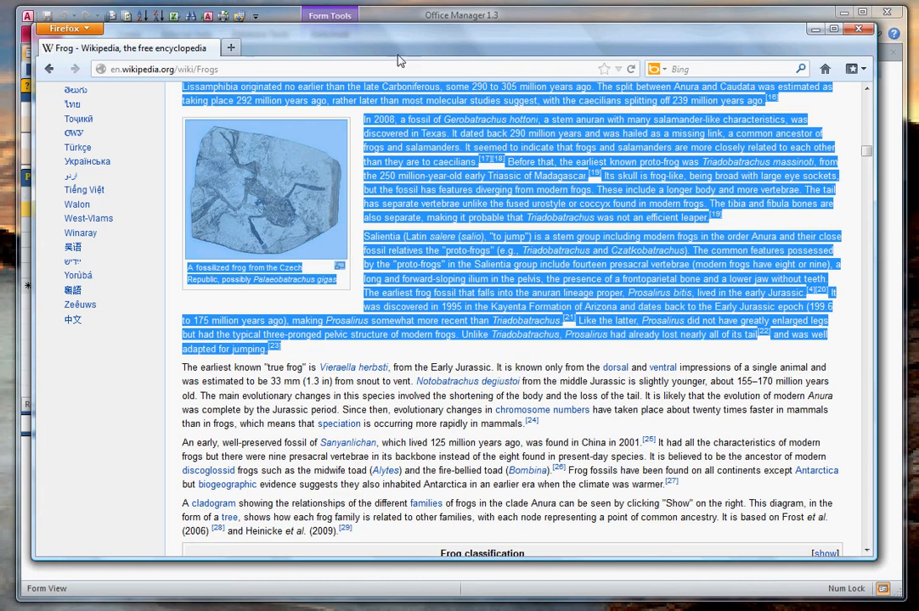
Switch back to Office Manager and paste the copied Frog text into Text Body1 of a new pending record.
drag(400, 60, 118, 569)
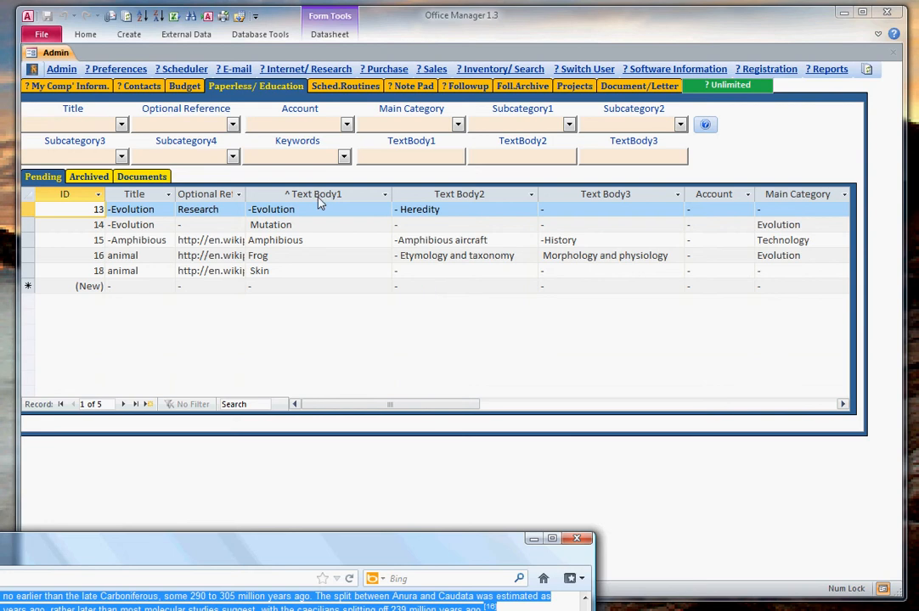
click(301, 287)
right_click(301, 287)
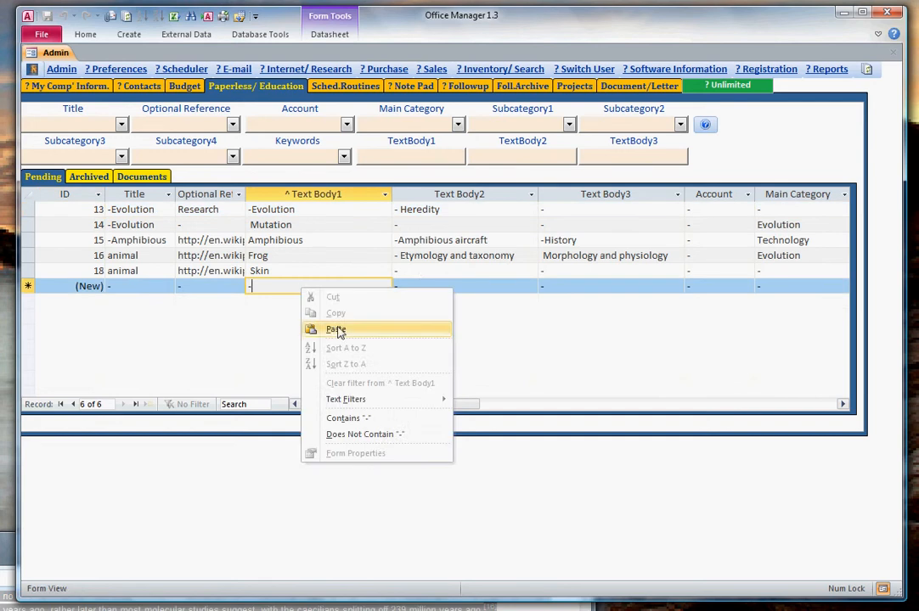
click(338, 331)
click(422, 286)
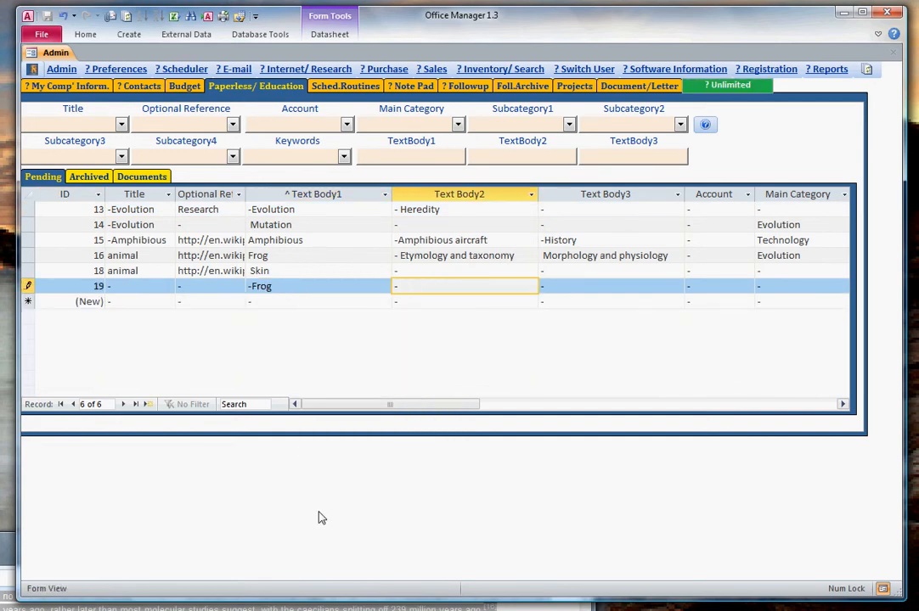
Return to the Frog article in Firefox and copy text from the "Morphology and physiology" heading onward.
drag(7, 543, 218, 366)
scroll(508, 551, down, 10)
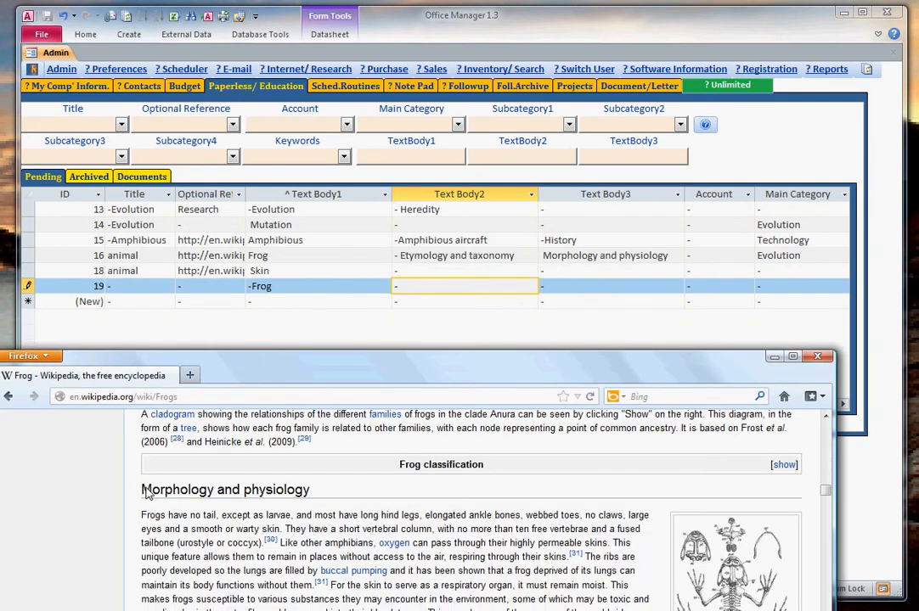
drag(148, 494, 280, 610)
scroll(277, 560, down, 1)
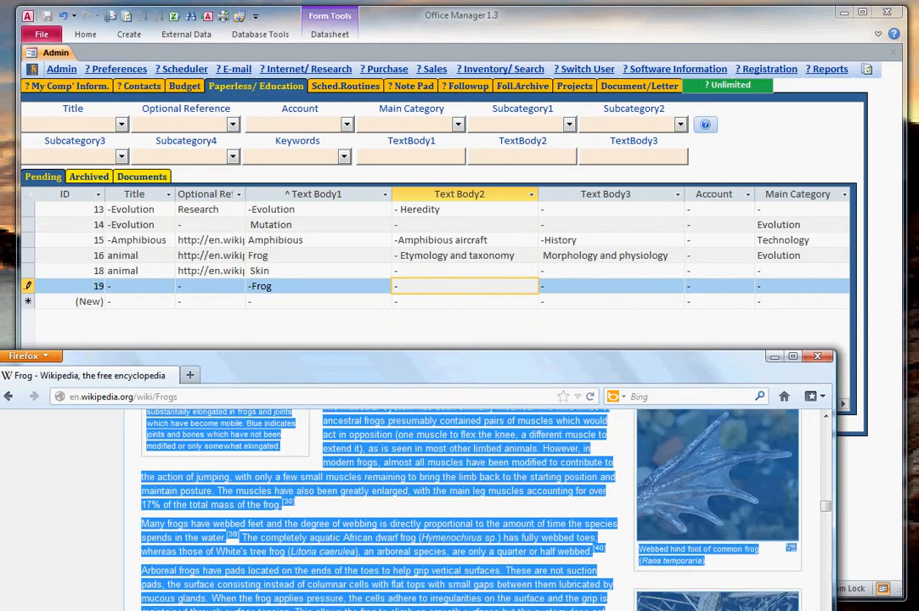
right_click(467, 540)
click(486, 550)
Paste the Morphology and physiology text into Text Body2 of the new Frog record in Office Manager.
click(427, 292)
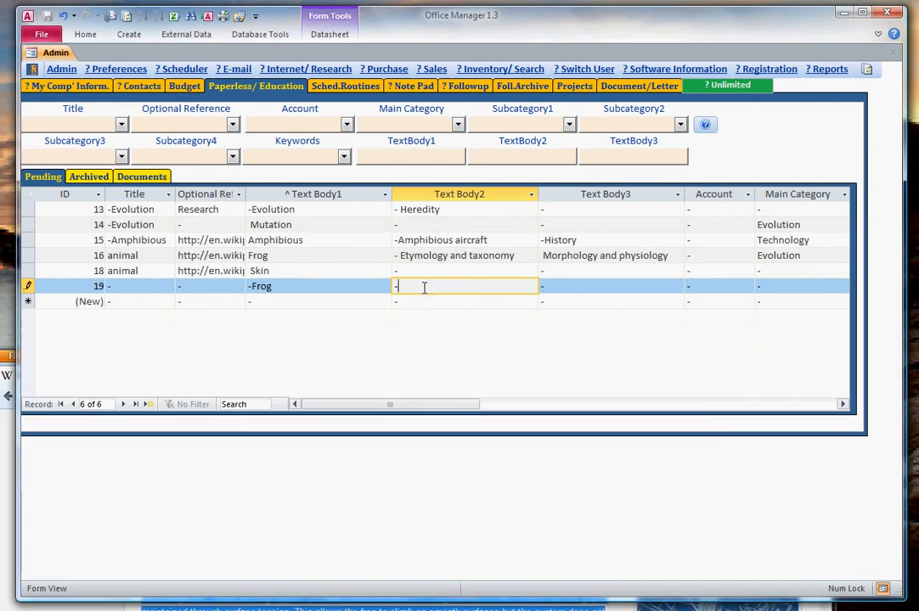
right_click(426, 290)
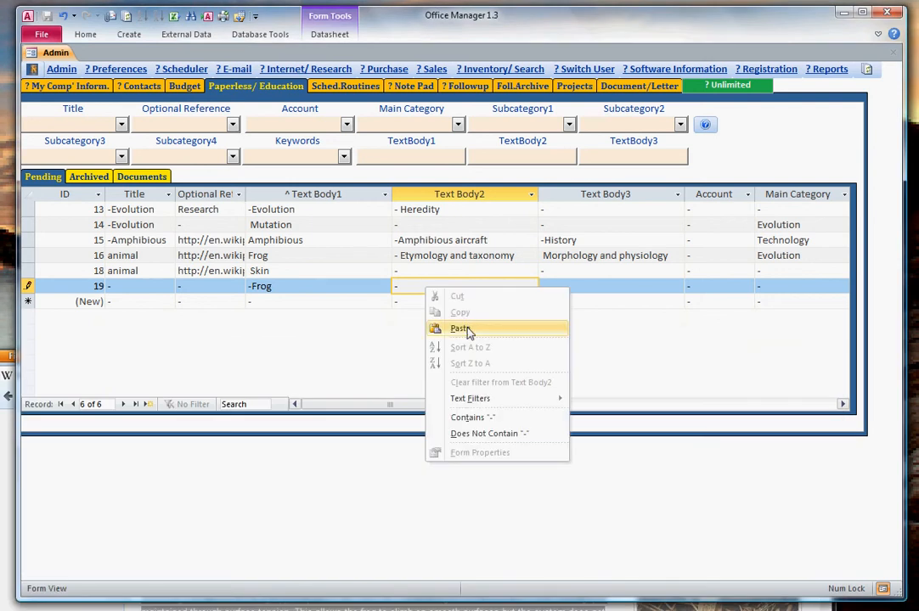
click(459, 328)
click(579, 289)
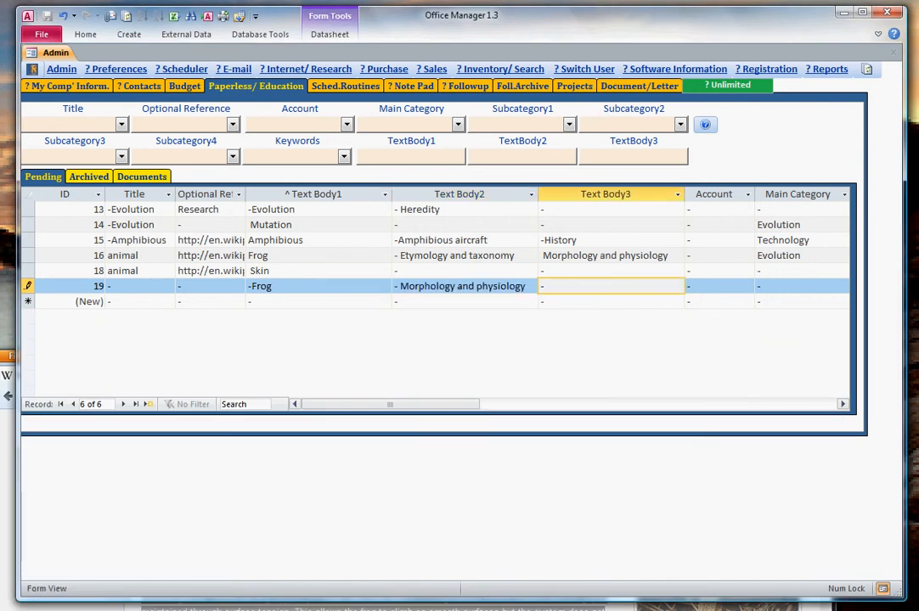
Switch to Firefox and copy the Frog article's Skin section, from its heading through the camouflage paragraph.
key(alt+Tab)
scroll(395, 506, down, 5)
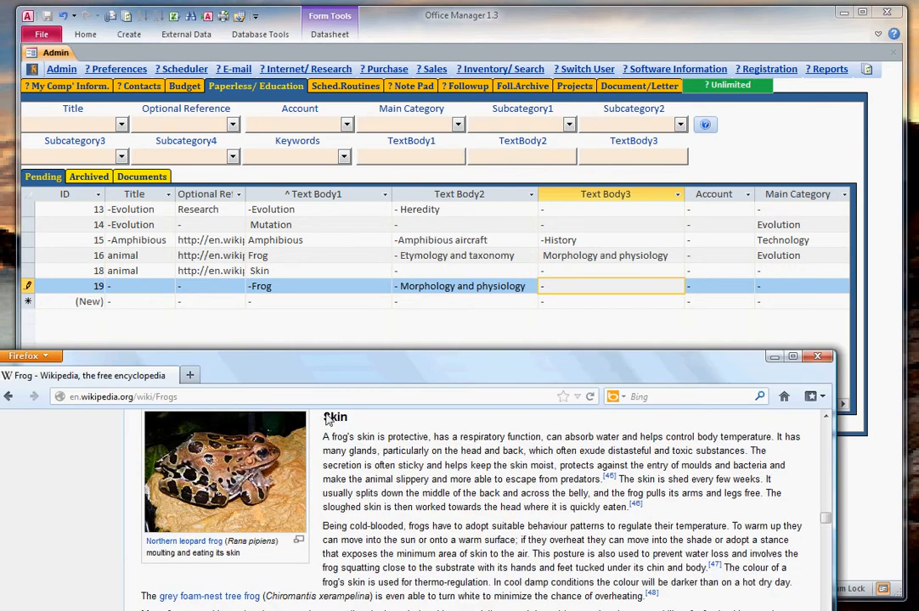
drag(325, 417, 656, 484)
scroll(428, 595, down, 4)
right_click(383, 438)
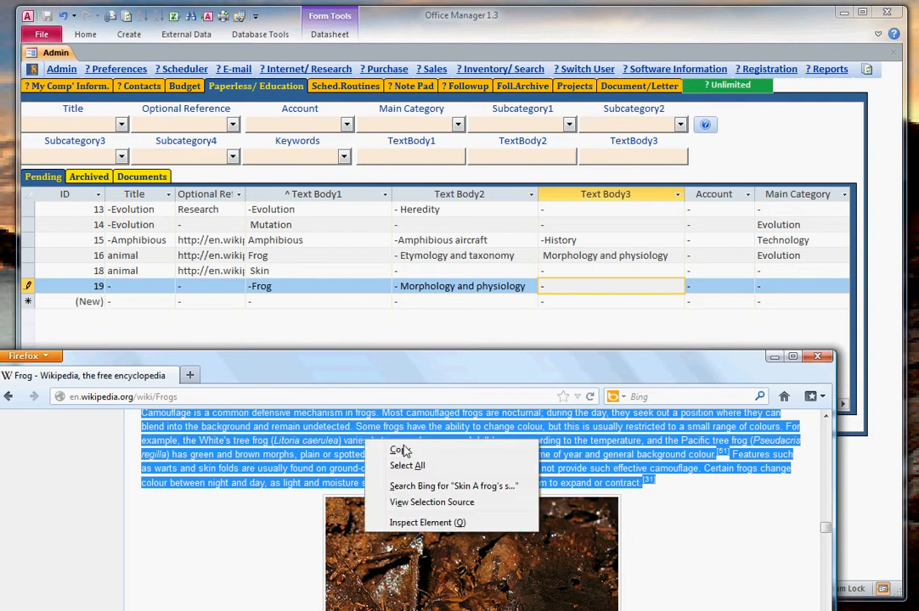
click(399, 449)
Paste the Skin section into Text Body3 of the new Frog record in Office Manager.
click(580, 286)
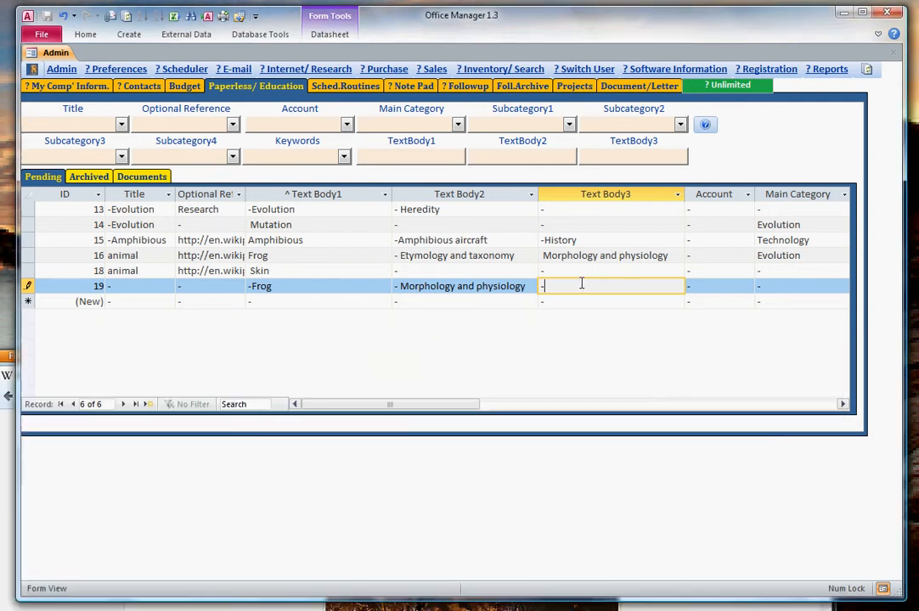
right_click(583, 286)
click(617, 326)
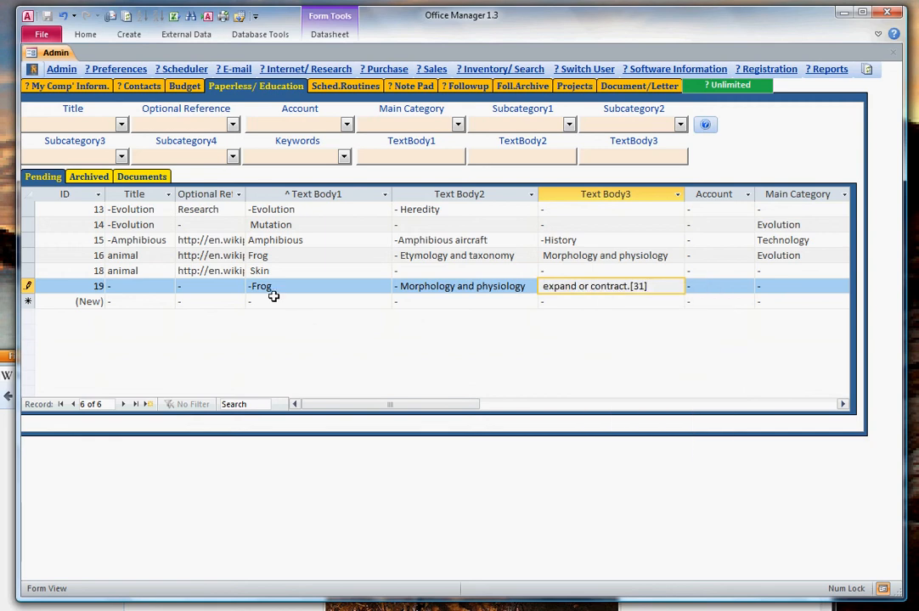
Switch to Firefox and copy the full web address of the Frog article, en.wikipedia.org/wiki/Frogs.
click(501, 607)
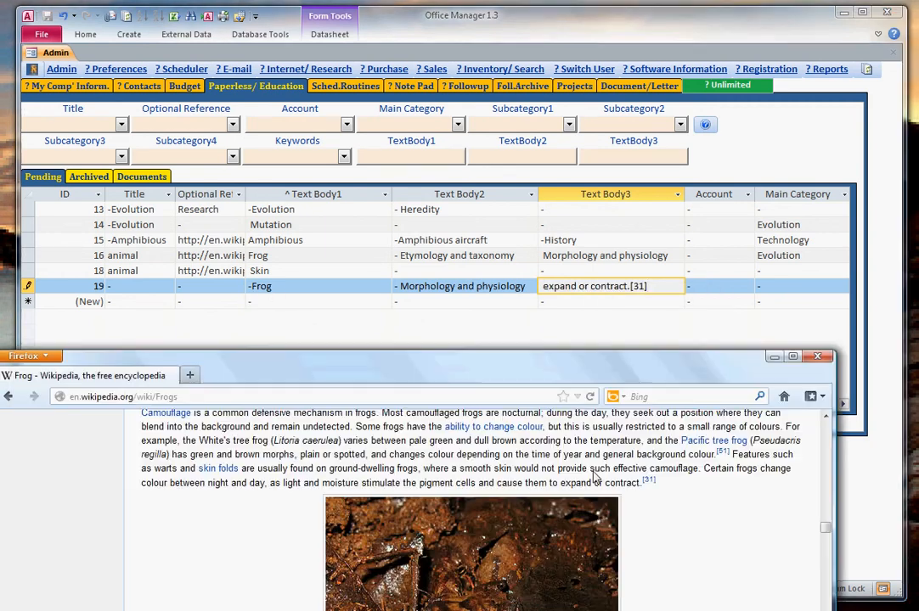
drag(129, 397, 70, 397)
right_click(129, 397)
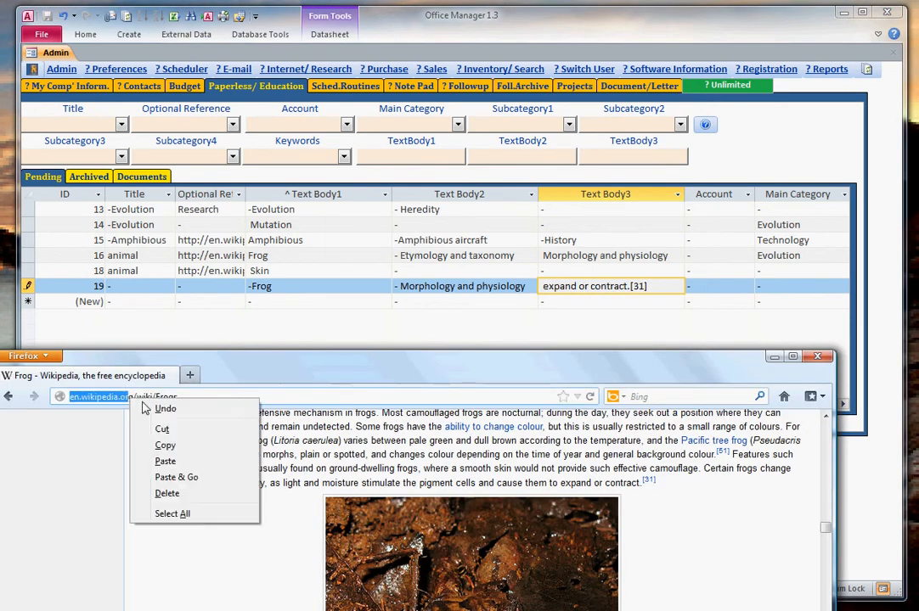
click(166, 445)
drag(161, 420, 191, 348)
drag(153, 287, 66, 399)
click(238, 397)
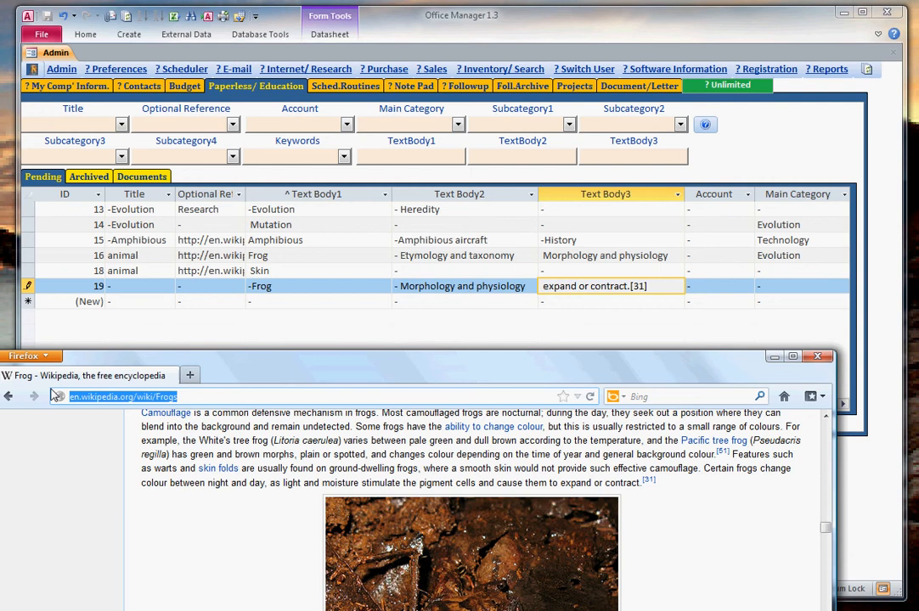
right_click(94, 401)
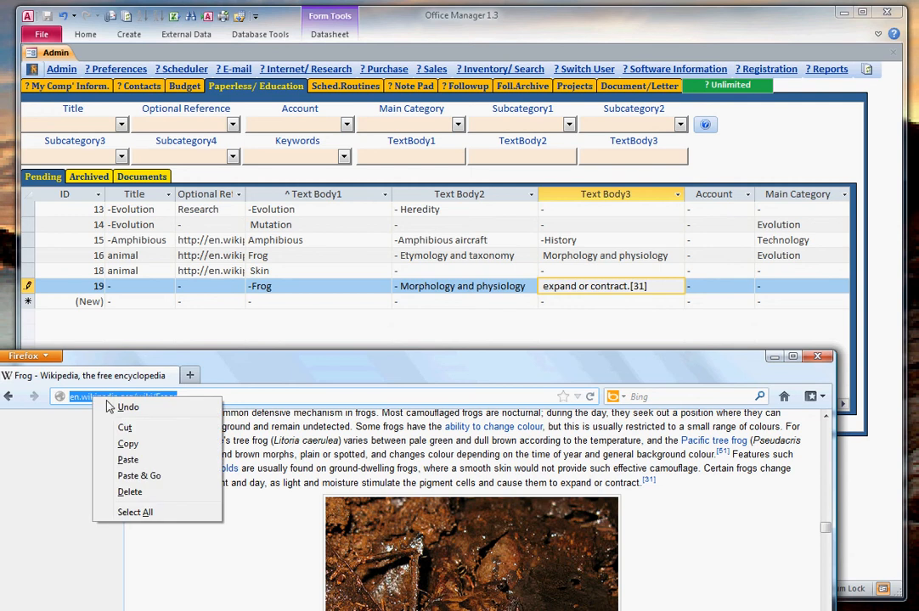
click(127, 444)
Replace the dash in the new Frog record's Optional Reference with the copied Wikipedia address.
click(192, 286)
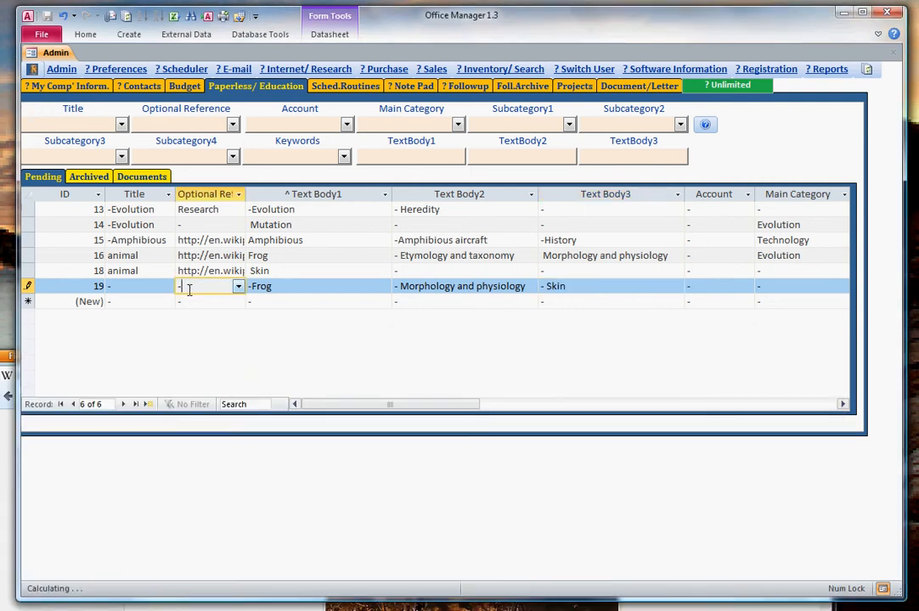
drag(192, 286, 169, 285)
key(ctrl+v)
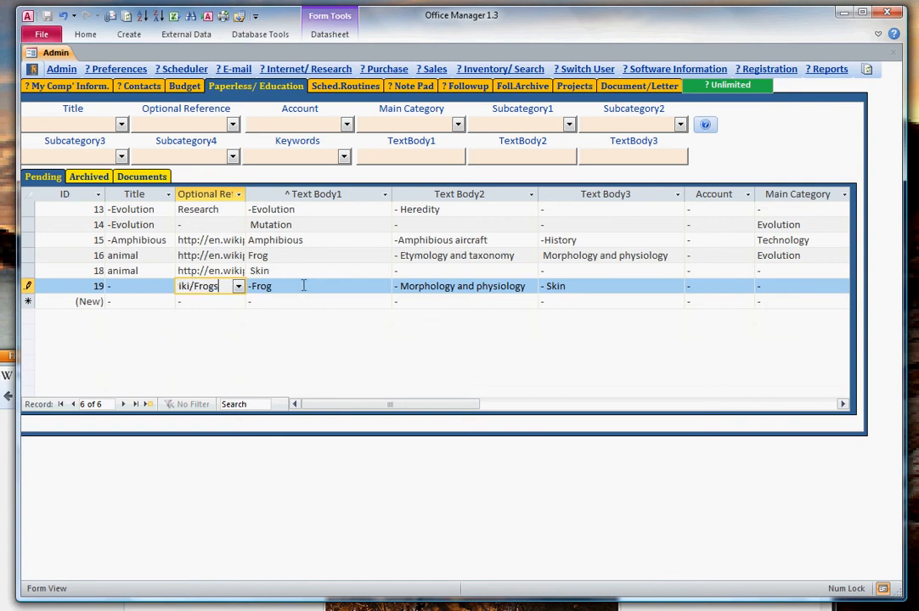
click(304, 288)
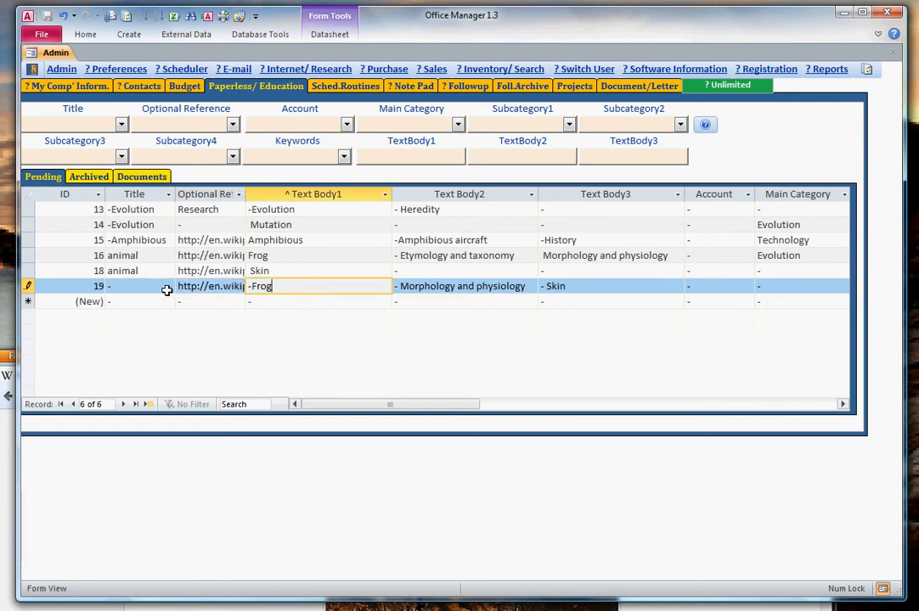
Set the Title of the new Frog record to the existing title -Evolution.
click(128, 287)
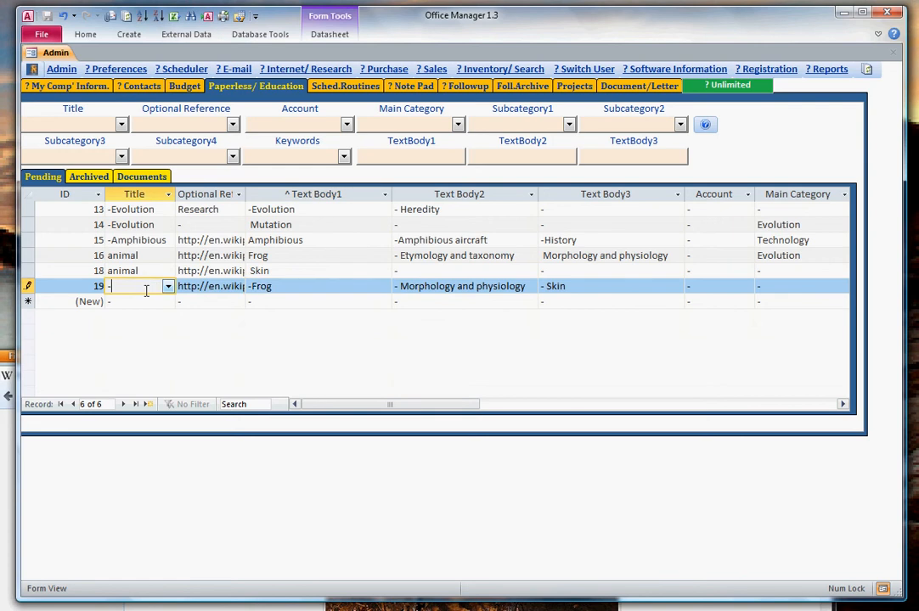
key(shift+Left)
text(amp)
click(168, 286)
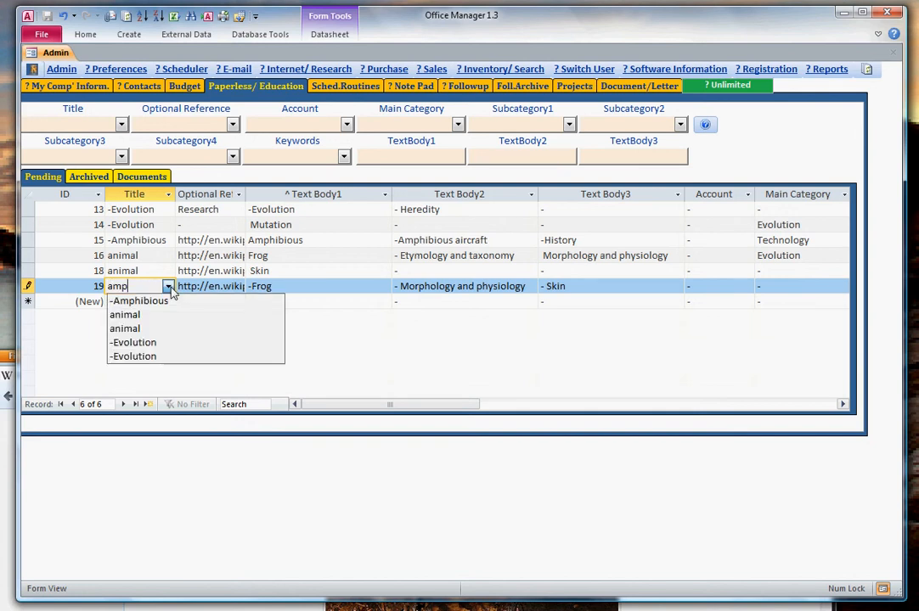
click(174, 344)
key(Tab)
key(Tab)
key(Tab)
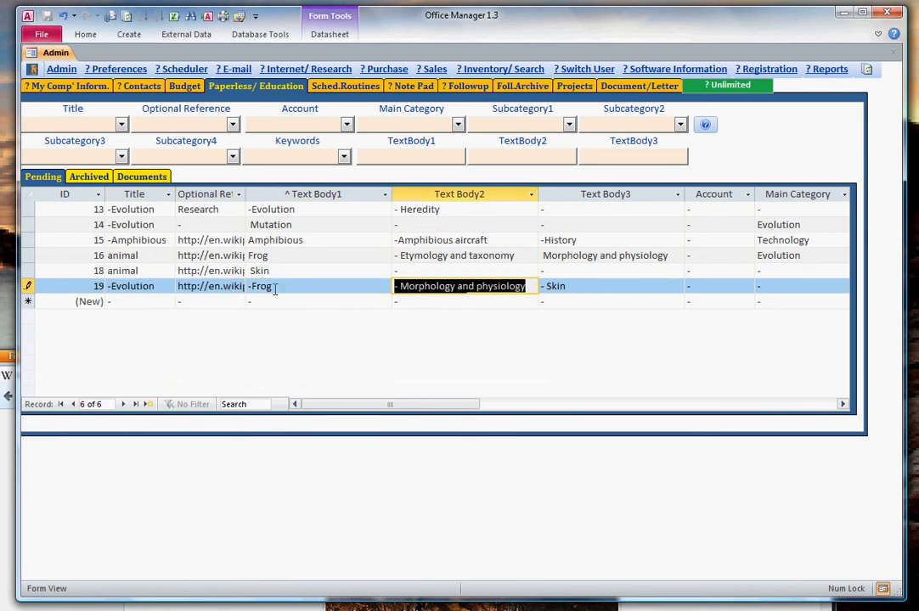
key(Tab)
Open the detail form of the new Frog record and read through the article text in Text Body1.
click(322, 286)
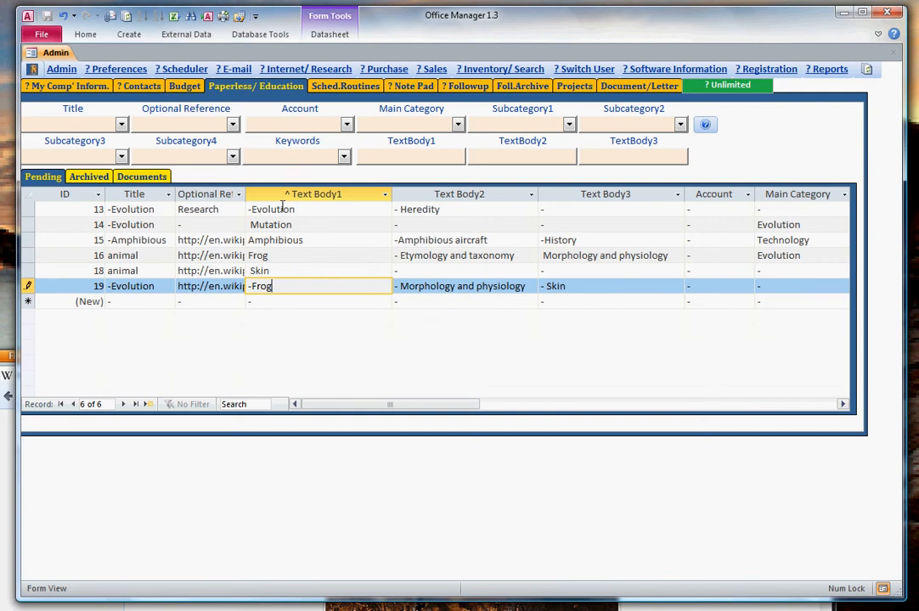
double_click(320, 286)
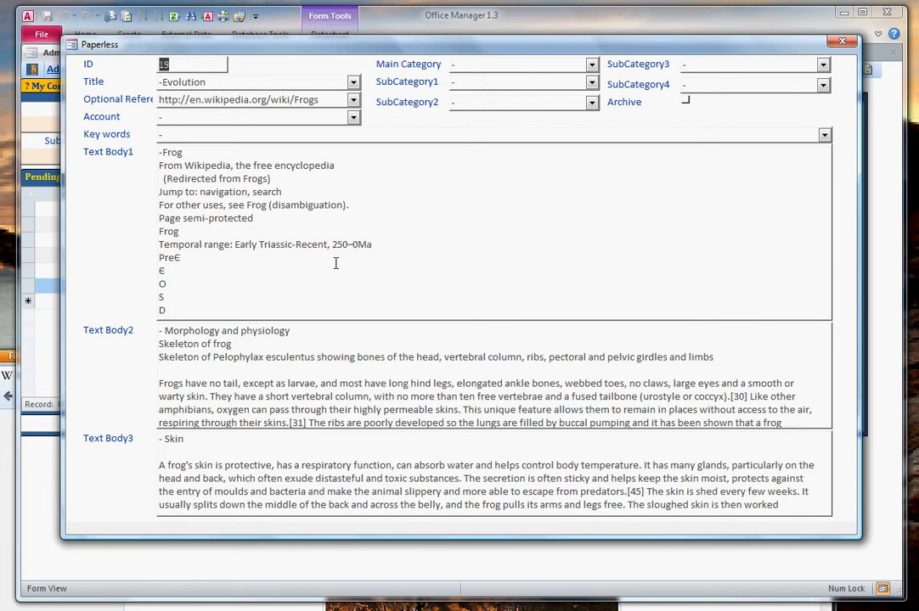
click(384, 218)
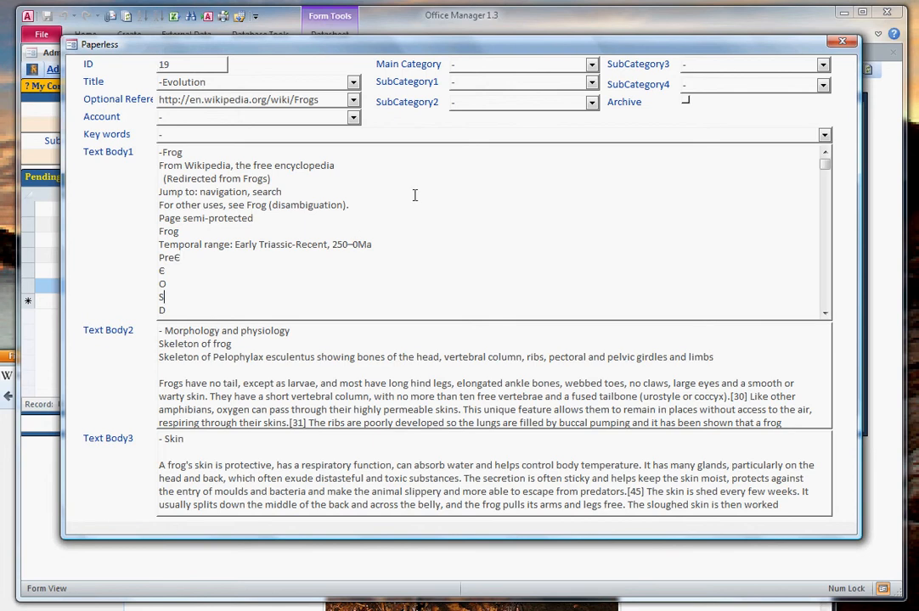
key(Down)
key(Down)
key(Down)
key(Down)
key(Down)
key(Down)
key(Down)
key(Down)
key(Down)
key(Down)
key(Down)
key(Down)
key(Down)
key(Down)
key(Down)
key(Down)
key(Down)
key(Down)
key(Down)
key(Down)
key(Down)
key(Down)
key(Down)
key(Down)
key(Down)
key(Down)
key(Down)
key(Down)
key(Down)
key(Down)
key(Down)
key(Down)
key(Down)
key(Down)
key(Down)
key(Down)
key(Down)
key(Down)
key(Down)
key(Down)
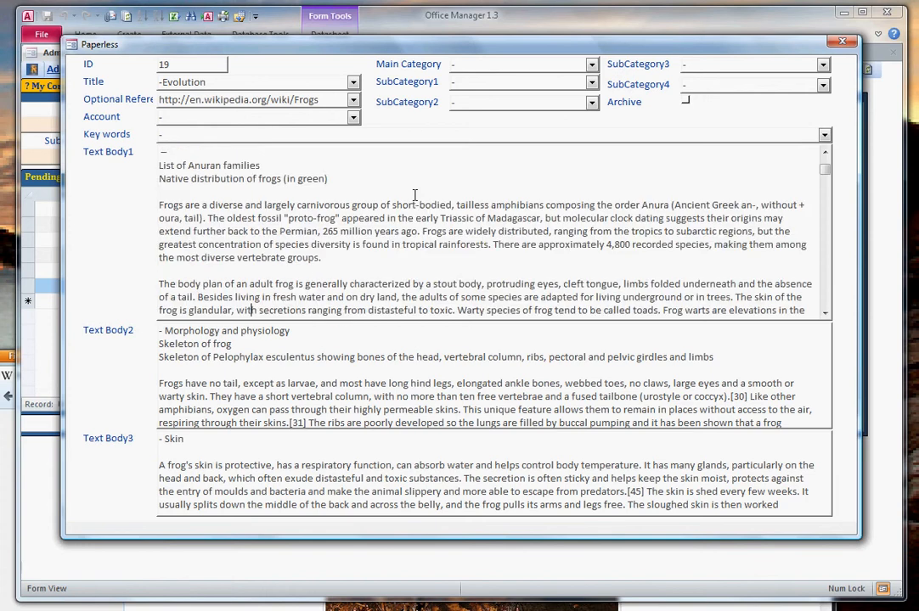
key(Down)
key(Down)
key(Down)
key(Down)
key(Down)
key(Down)
key(Down)
key(Down)
key(Down)
key(Down)
key(Down)
key(Down)
key(Down)
key(Down)
key(Down)
key(Down)
key(Down)
key(Down)
key(Down)
key(Down)
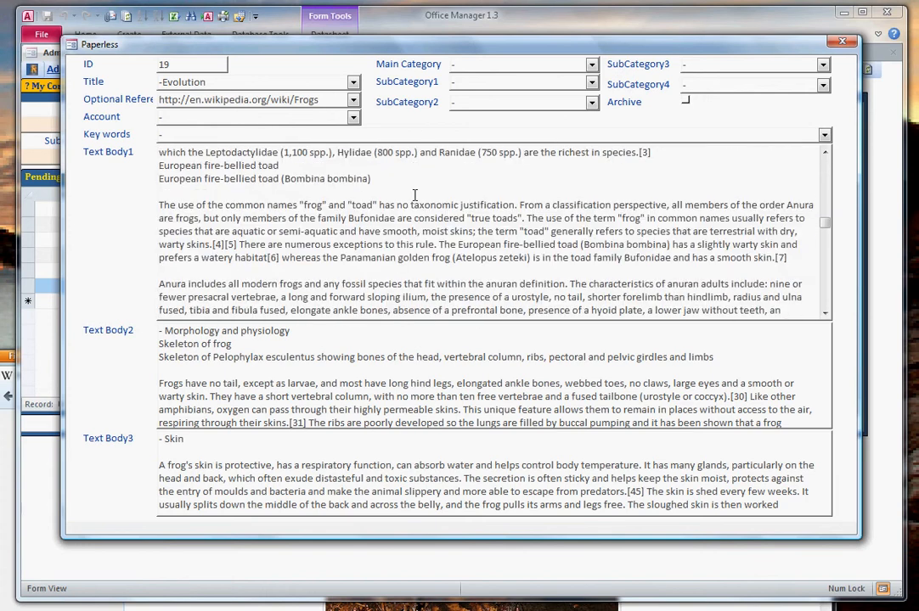
Read through Text Body2 and Text Body3 of the Frog record, and close its detail form.
click(476, 367)
key(Down)
key(Down)
key(Down)
key(Down)
key(Down)
key(Down)
key(Down)
key(Down)
key(Down)
key(Down)
key(Down)
key(Down)
key(Down)
key(Down)
key(Down)
key(Down)
key(Down)
key(Down)
key(Down)
key(Down)
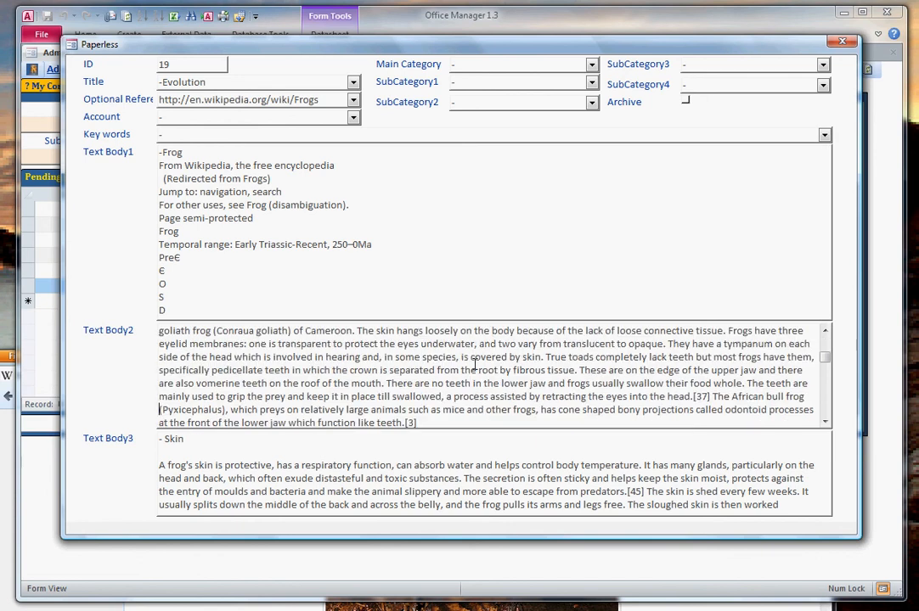
key(Down)
key(Down)
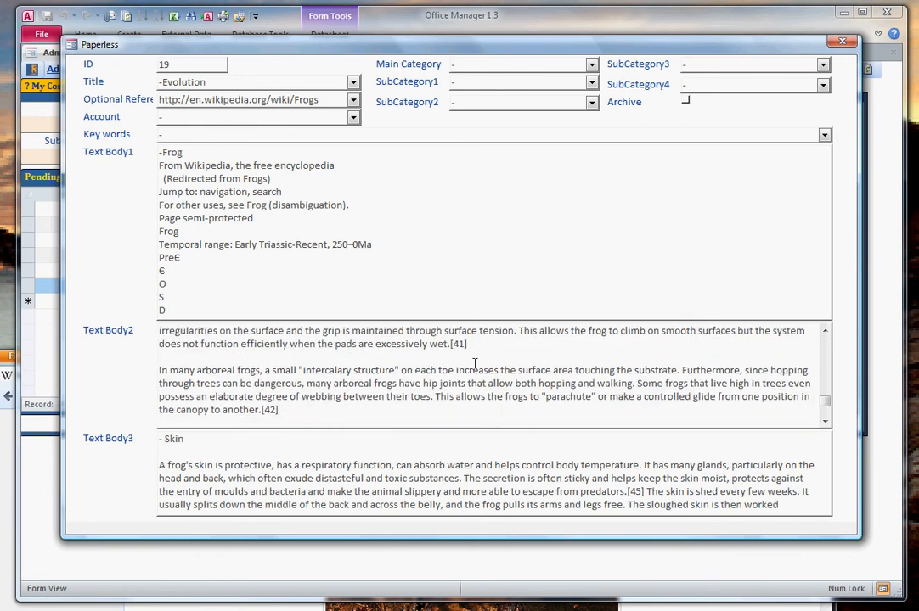
click(444, 477)
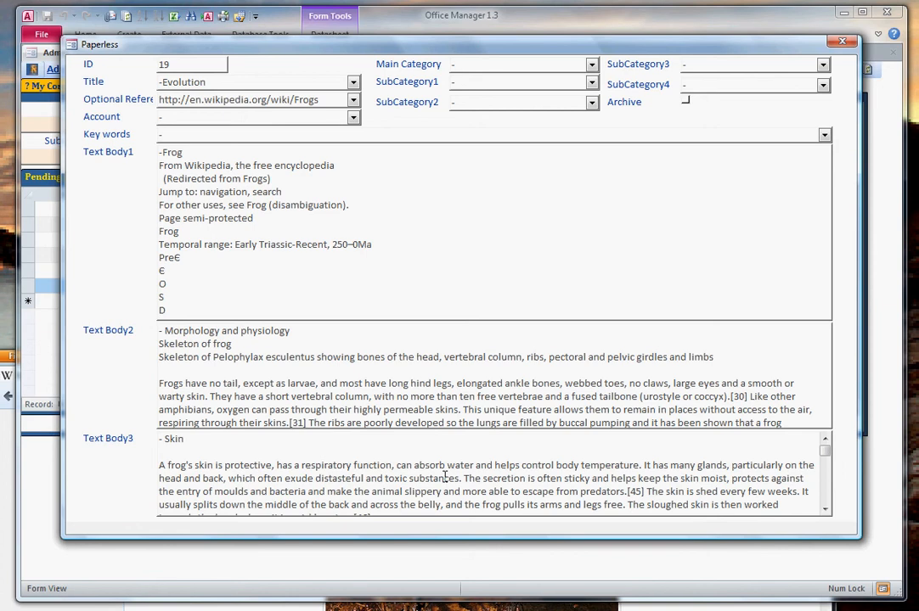
key(Down)
key(Down)
key(Down)
key(Down)
key(Down)
key(Down)
key(Down)
key(Down)
key(Down)
key(Down)
key(Down)
key(Down)
key(Down)
key(Down)
key(Down)
key(Down)
key(Down)
key(Down)
key(Down)
key(Down)
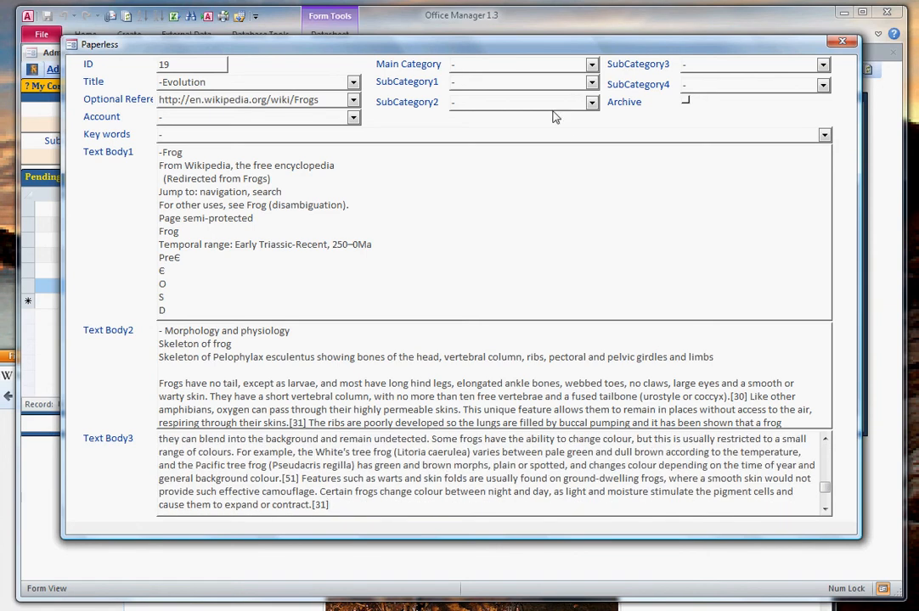
click(843, 44)
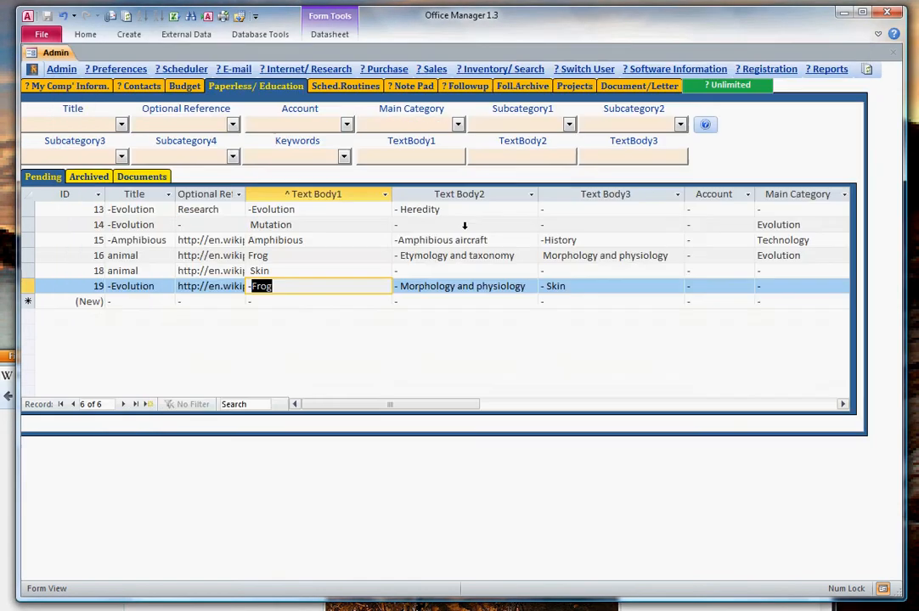
click(311, 302)
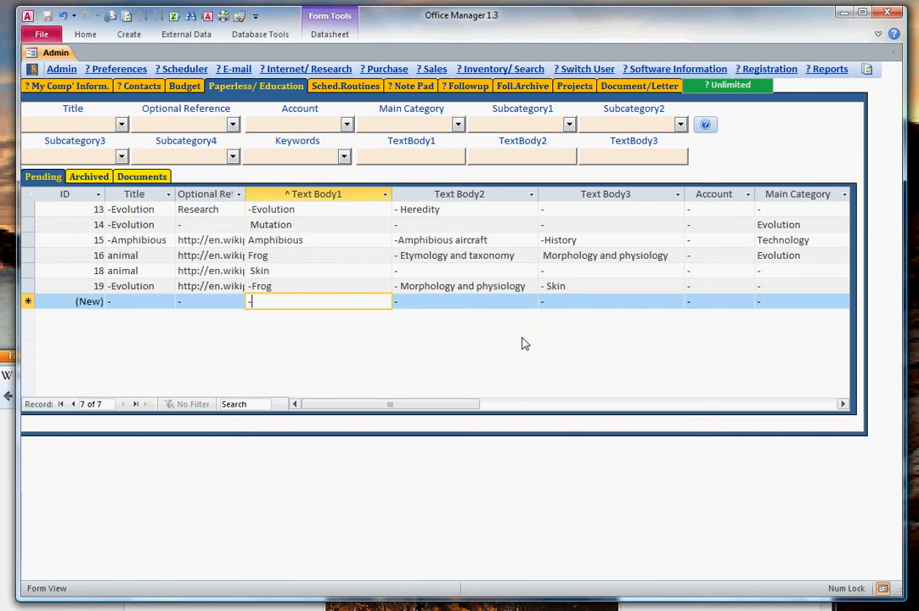
click(450, 302)
click(452, 286)
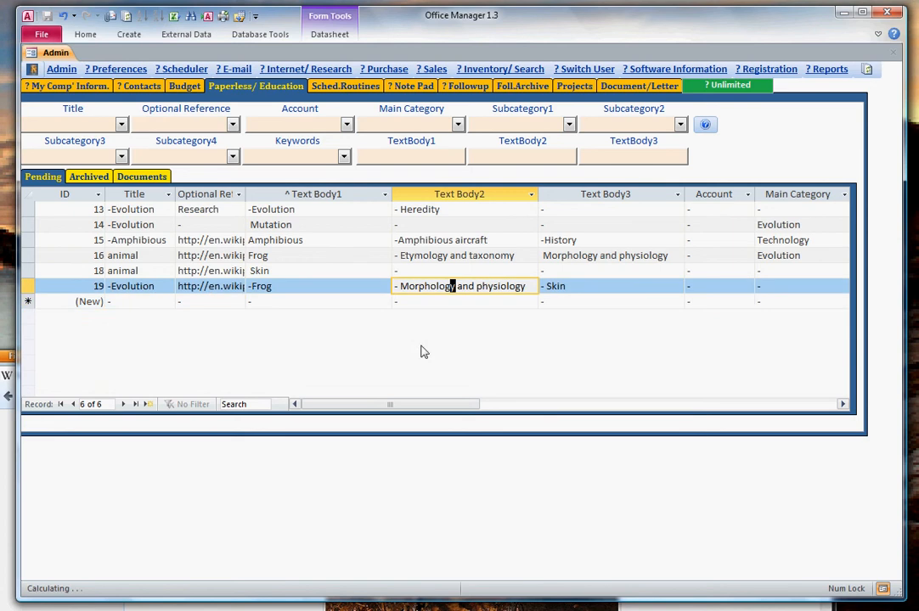
Look over the Account choices available for the new Frog record without picking one.
drag(379, 404, 504, 403)
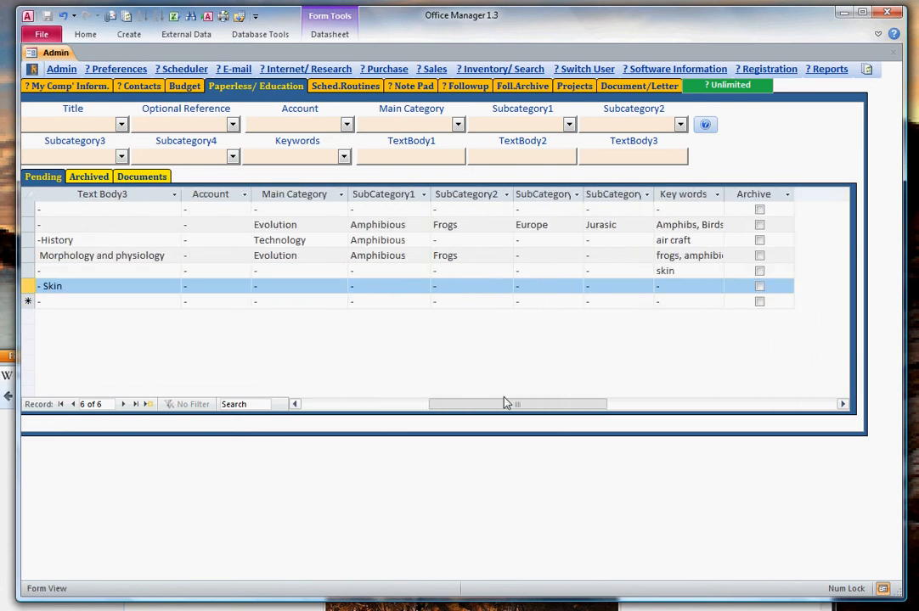
click(213, 290)
click(243, 286)
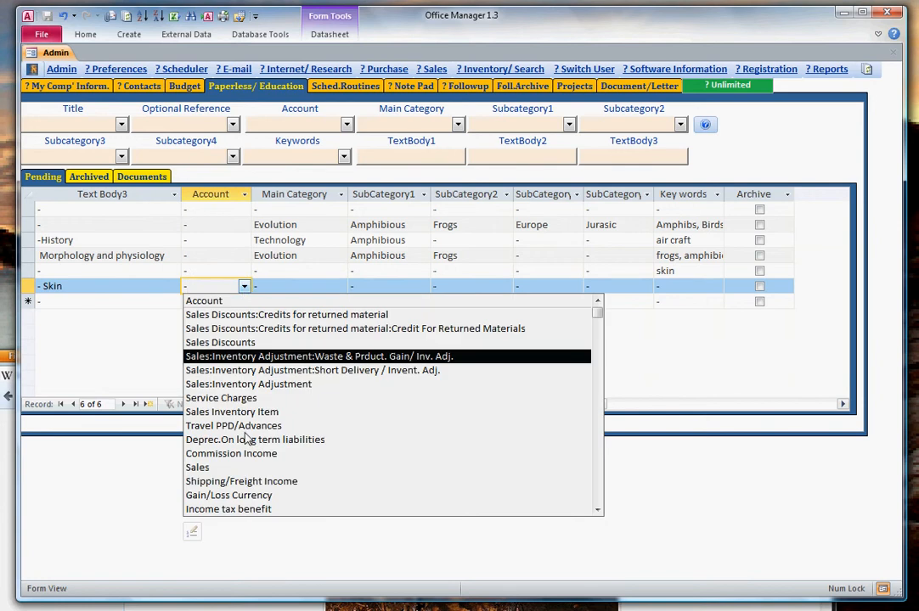
click(245, 288)
Set the new Frog record's Main Category to Evolution and its SubCategory1 to Amphibious.
click(307, 287)
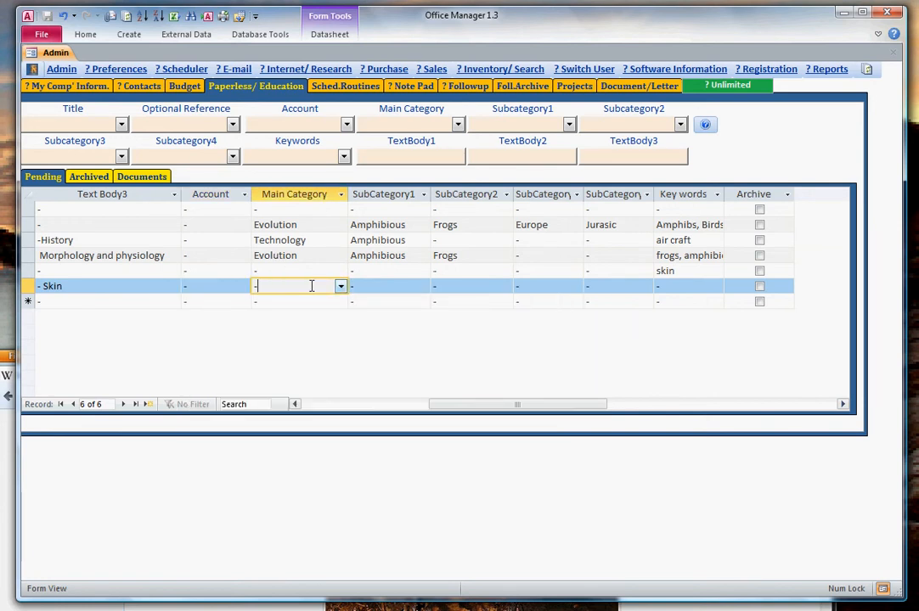
click(340, 286)
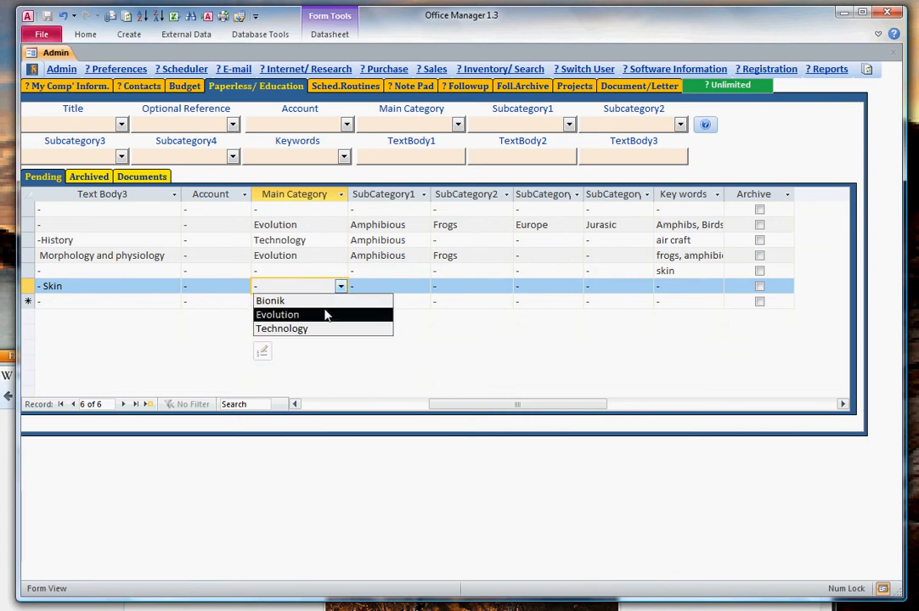
click(327, 314)
click(372, 284)
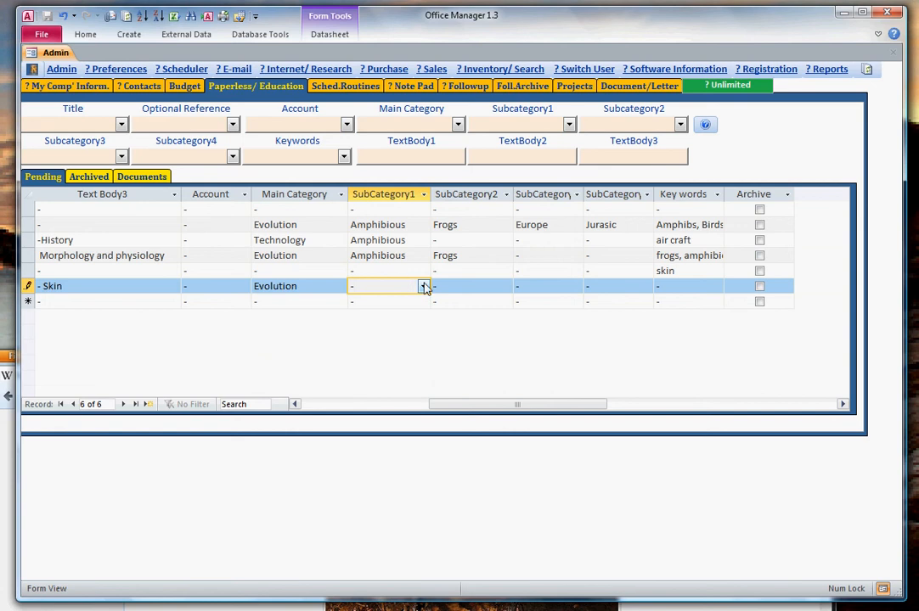
click(424, 286)
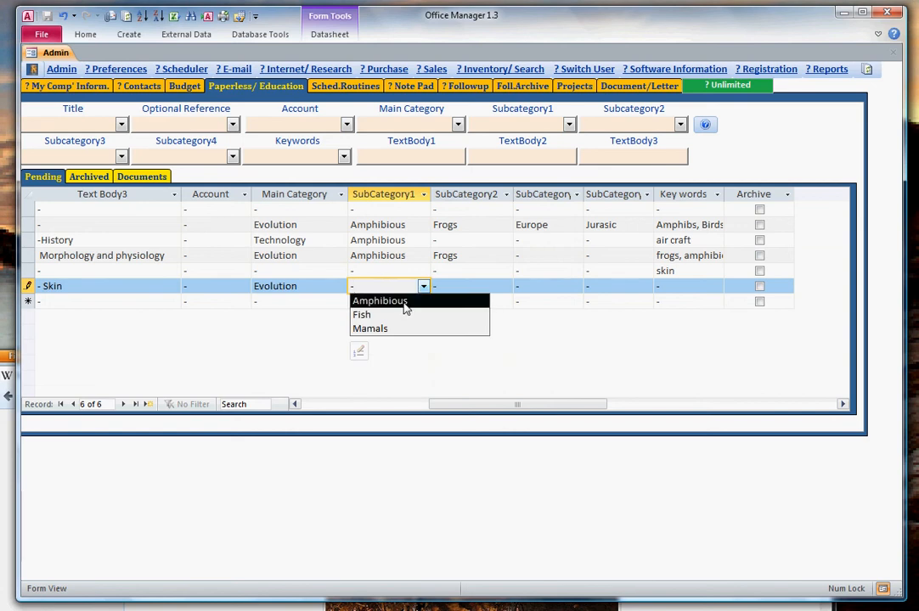
click(407, 301)
Set the new Frog record's SubCategory2 to Frogs and its third subcategory to Asia.
click(506, 287)
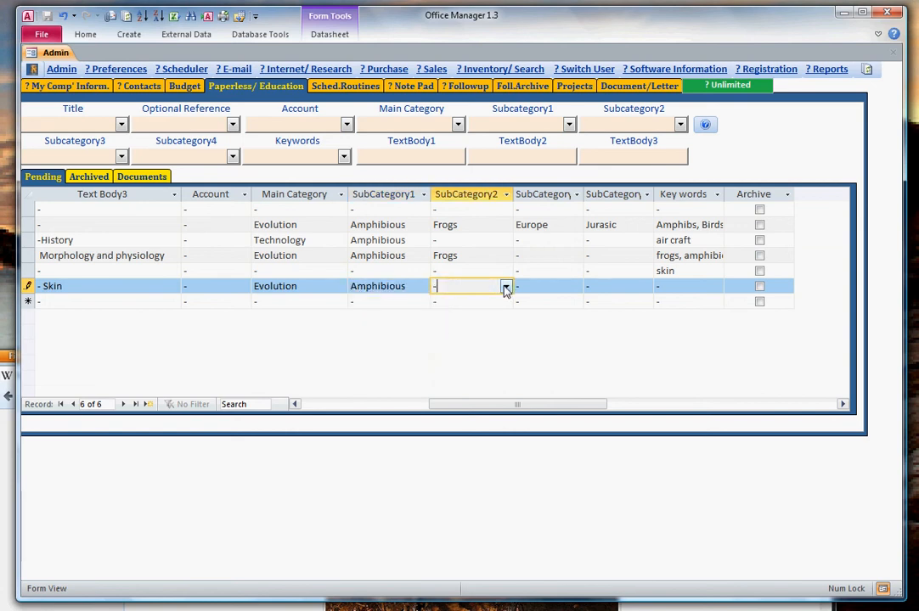
click(506, 287)
click(489, 301)
click(529, 287)
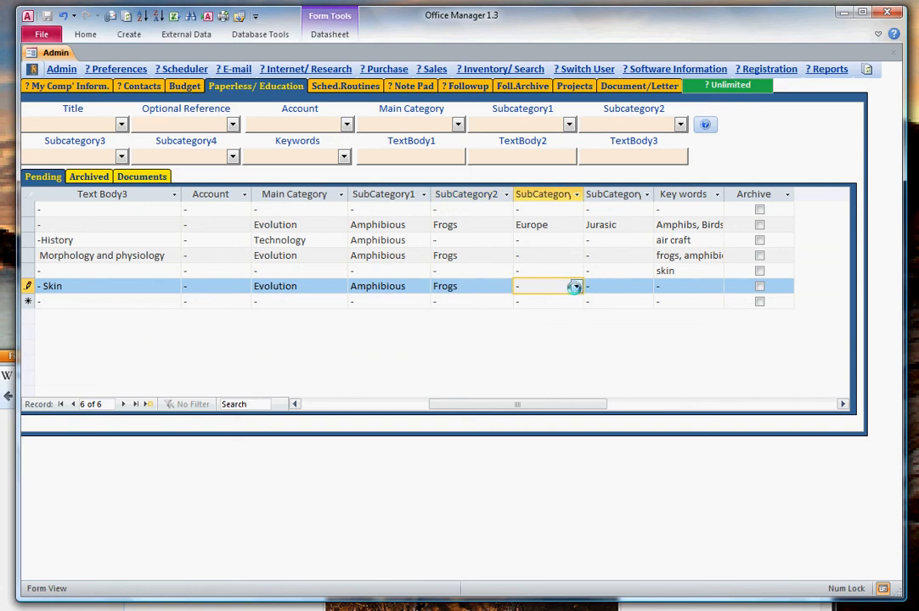
click(577, 287)
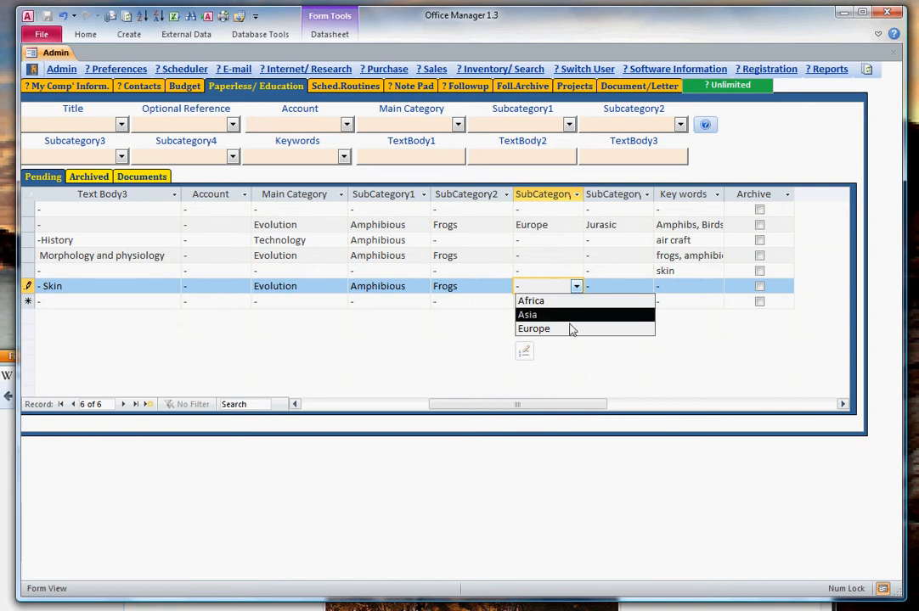
click(572, 315)
Set the Frog record's fourth subcategory to Cretaceous and its Key words to the existing entry "Amphibs, Birds, history, evolution,".
click(633, 287)
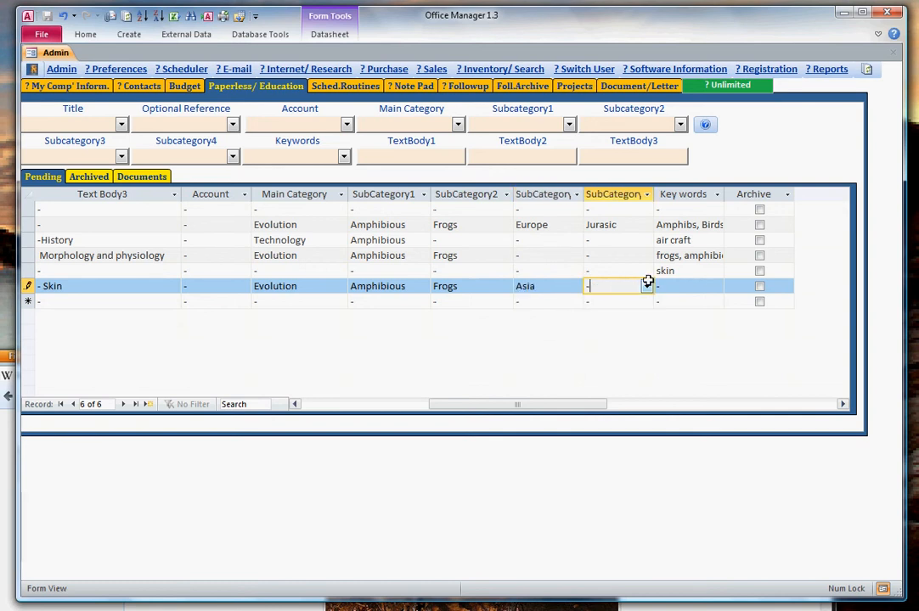
click(646, 287)
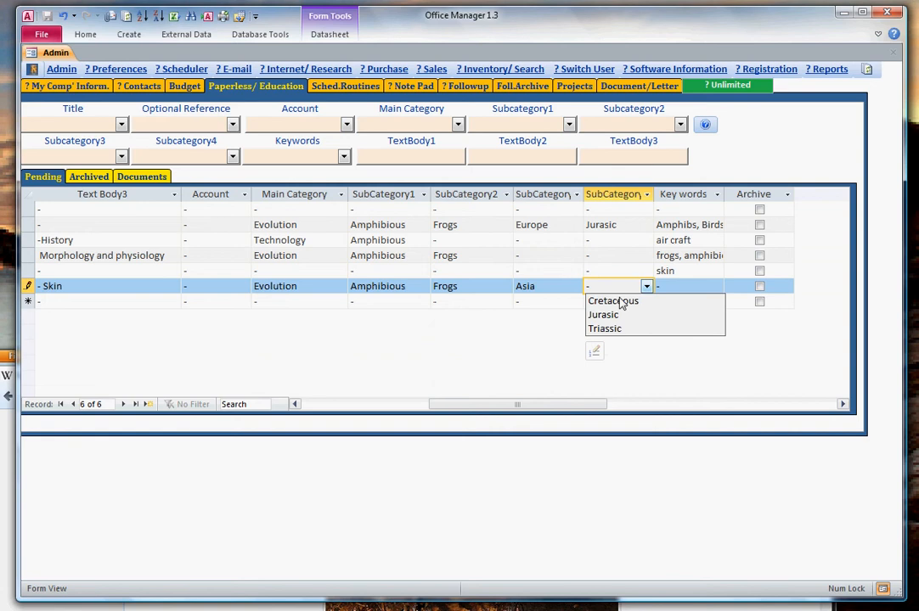
click(650, 300)
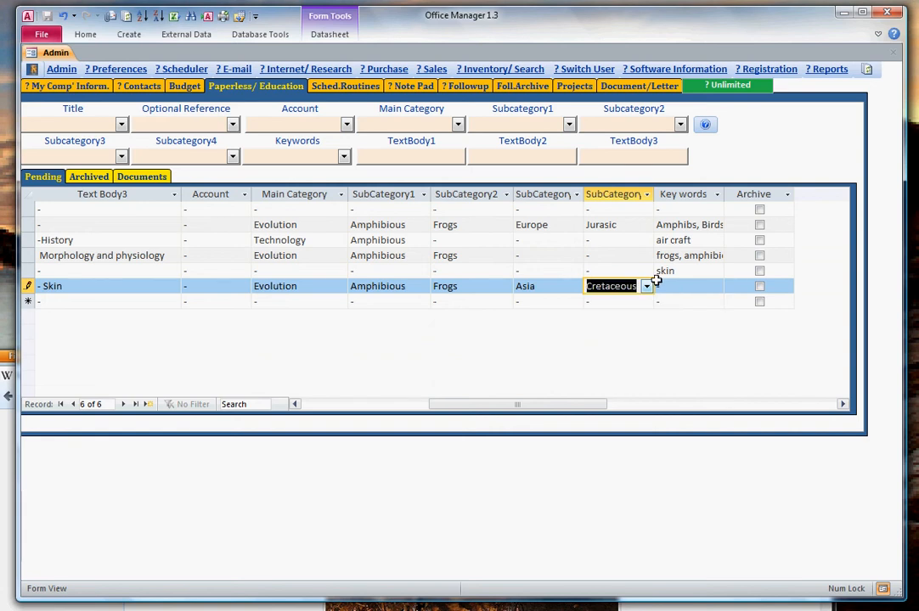
click(666, 287)
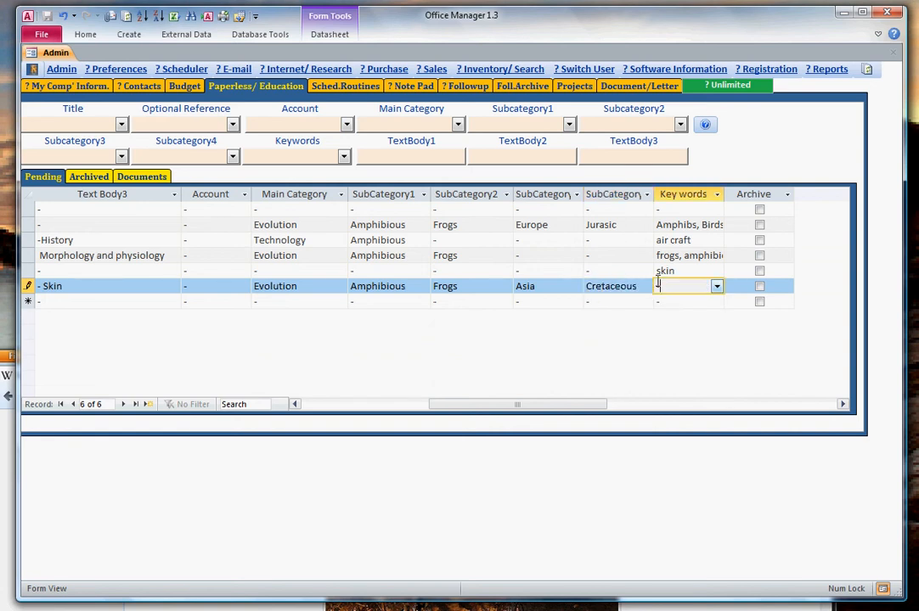
click(716, 287)
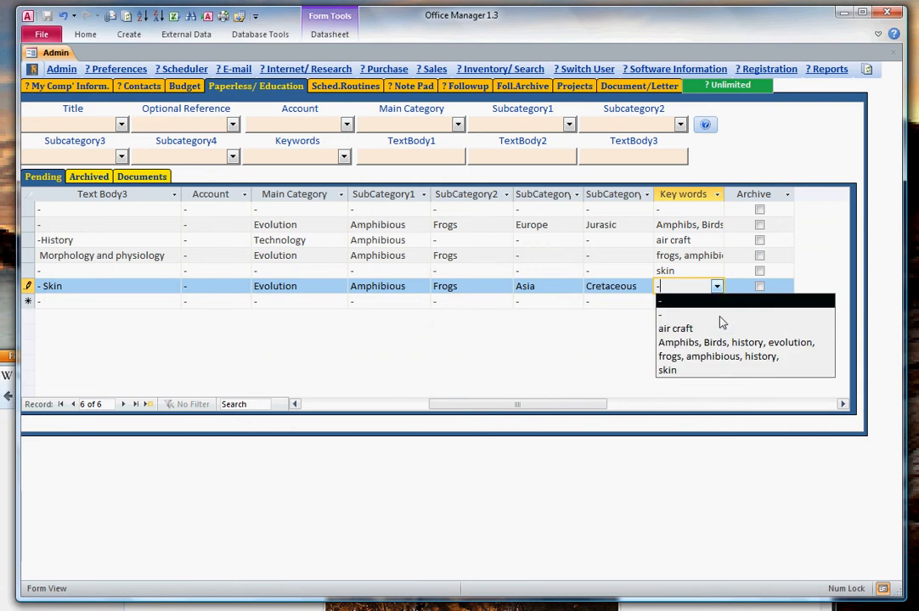
click(711, 342)
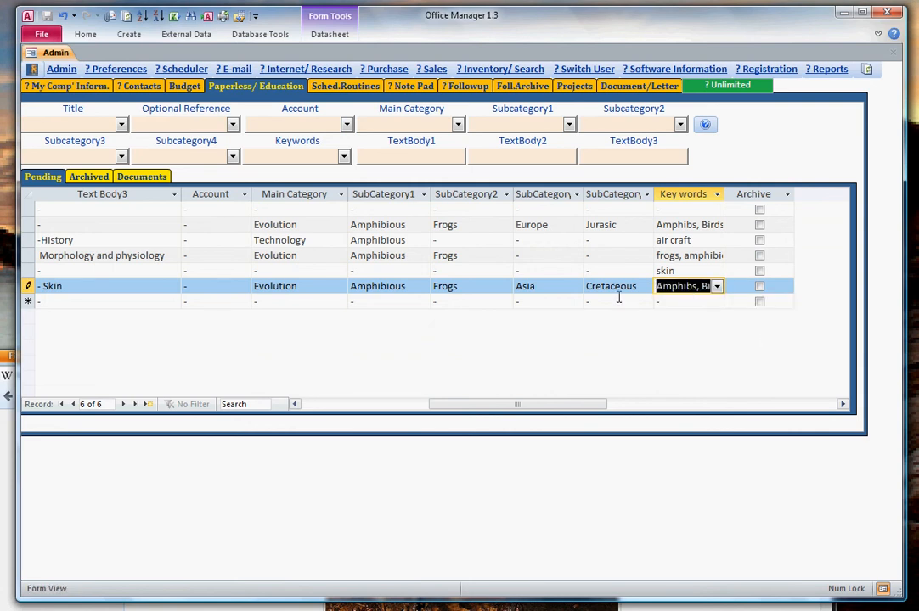
click(694, 287)
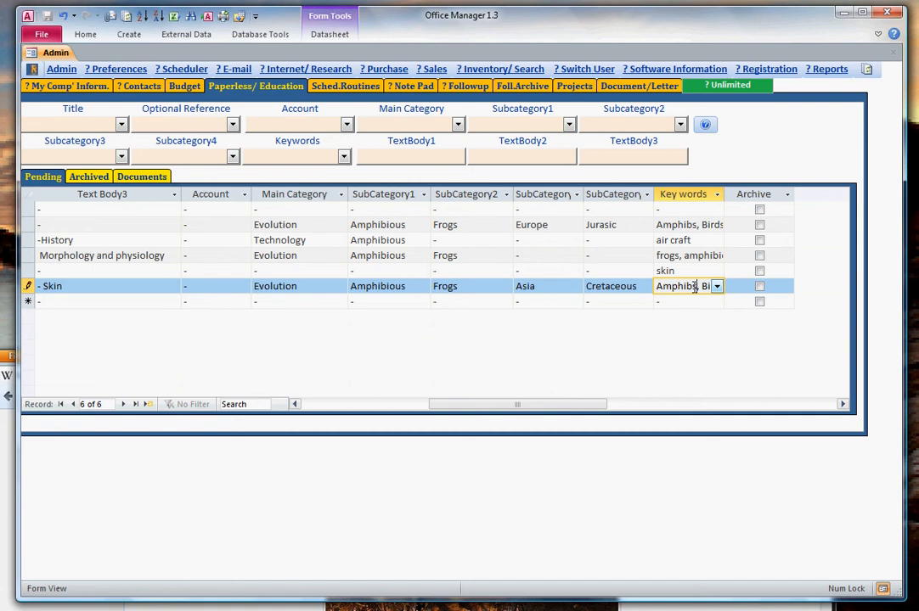
click(609, 301)
click(611, 287)
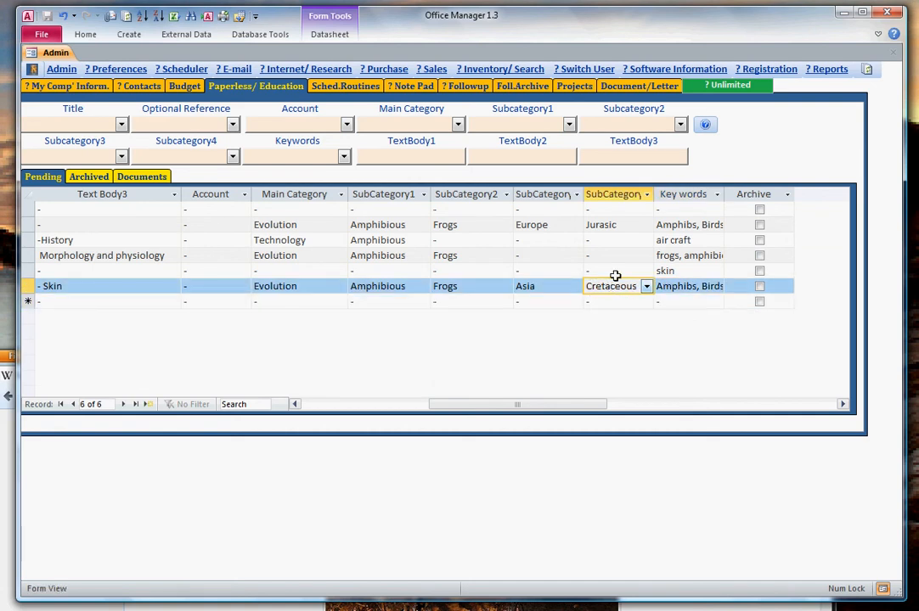
click(612, 271)
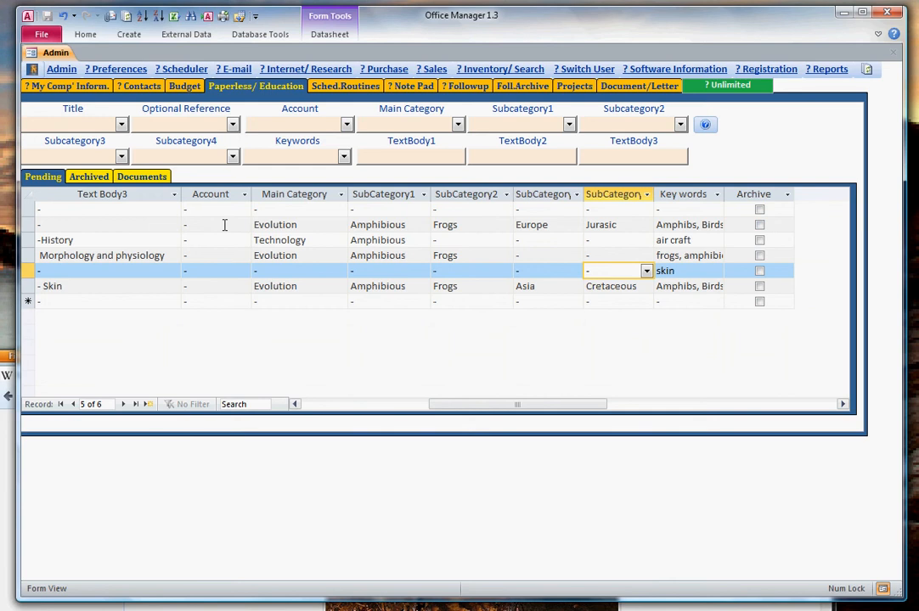
Check the list of archived paperless records and return to the pending ones.
click(89, 176)
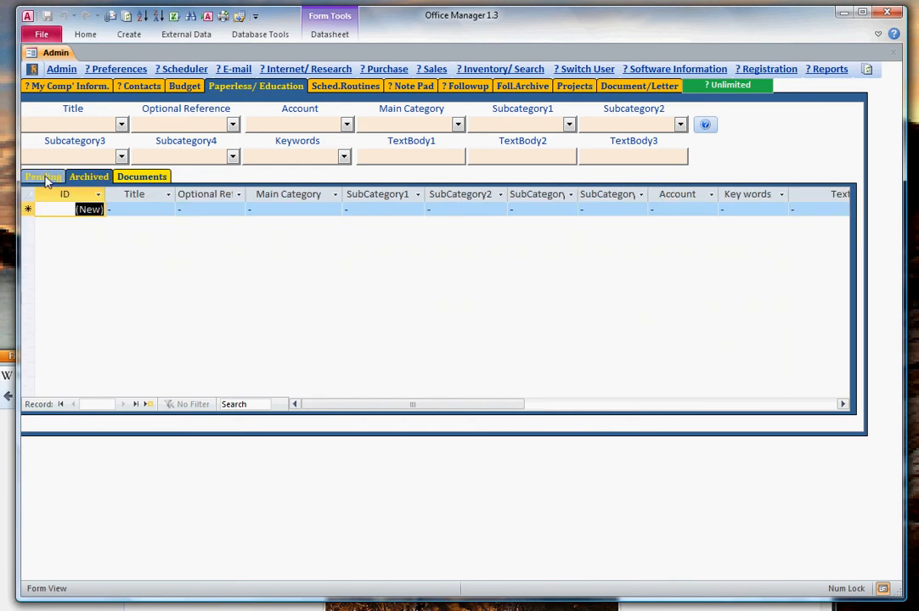
click(44, 177)
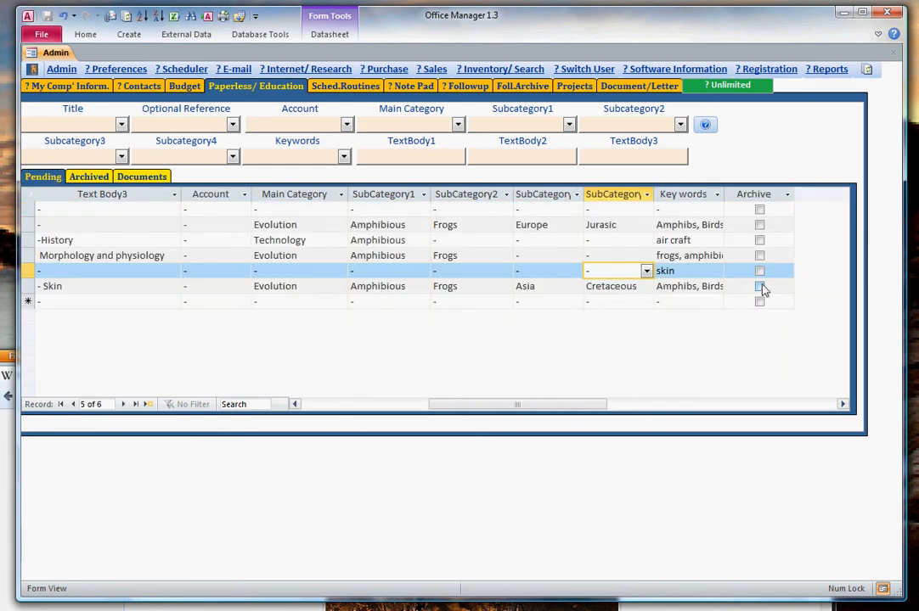
Archive the Frog record categorized under Asia and Cretaceous, and display the list of archived records.
click(760, 287)
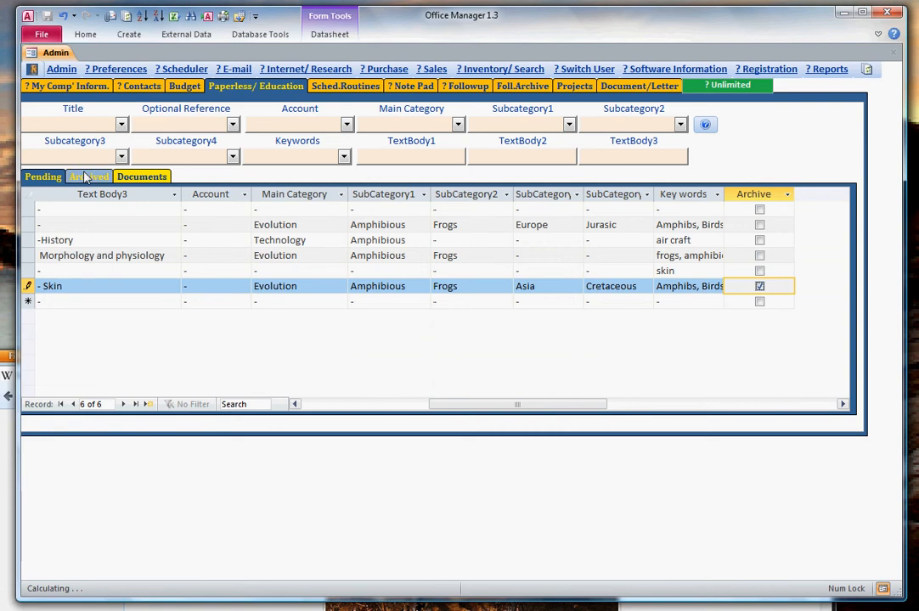
click(536, 255)
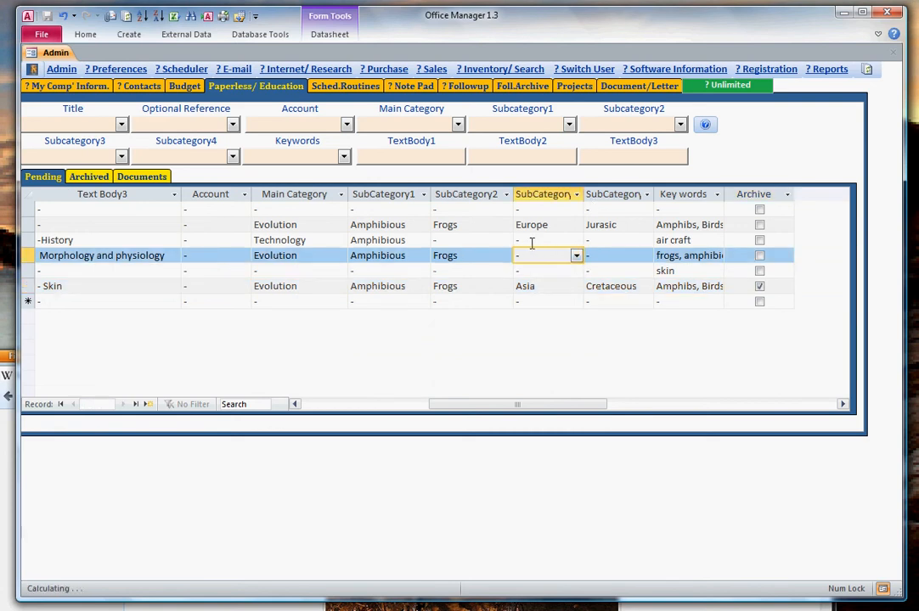
click(89, 176)
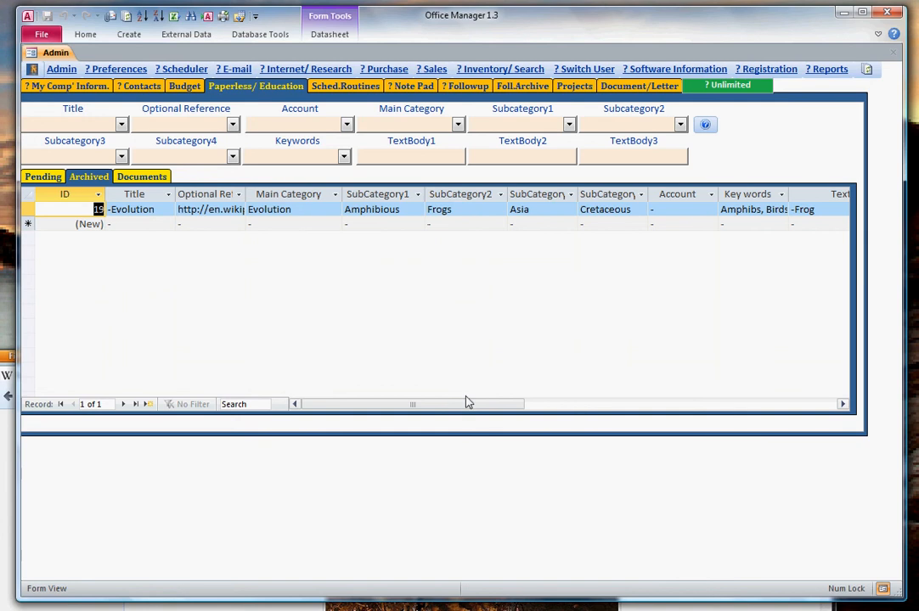
Unarchive the Frog record in the archived list and check for it among the pending records.
drag(466, 401, 666, 418)
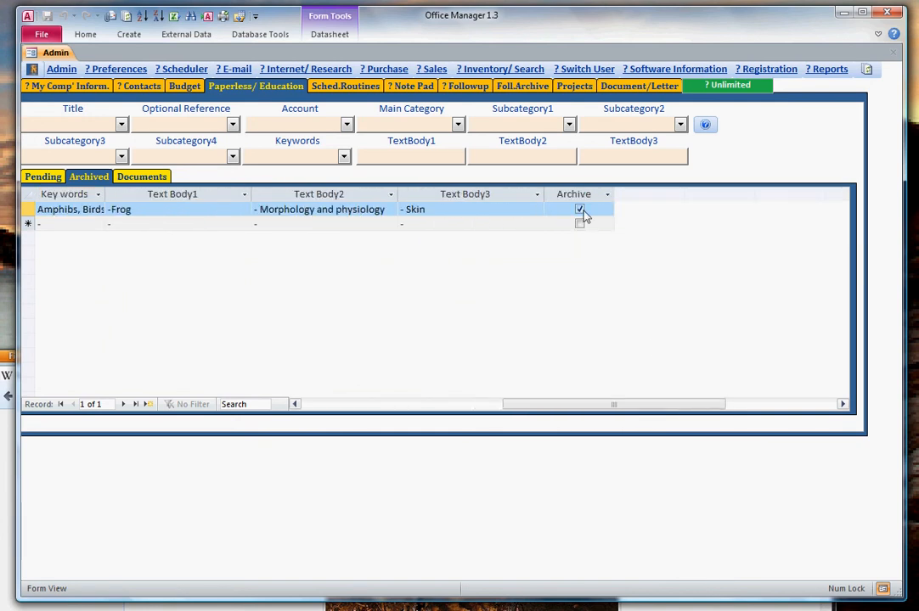
click(580, 211)
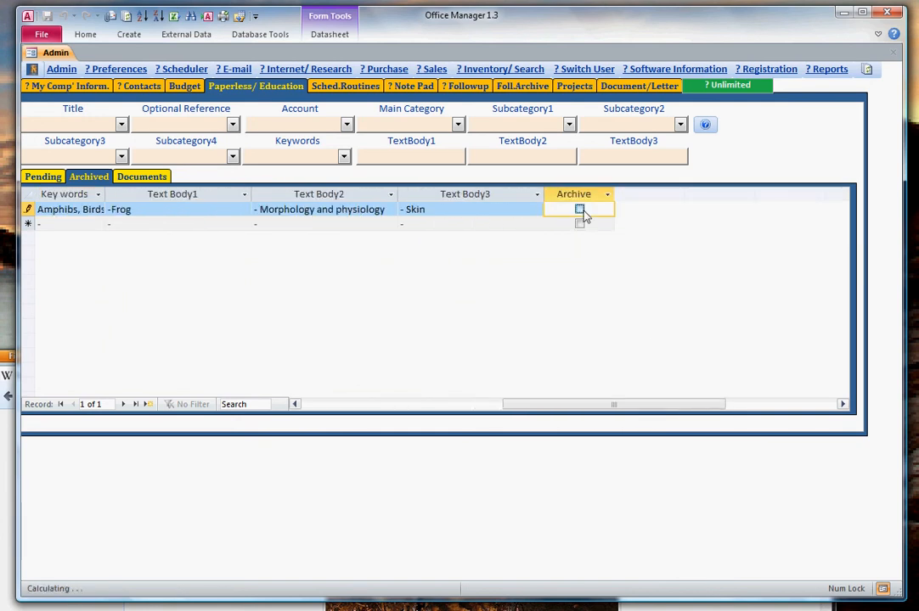
click(42, 177)
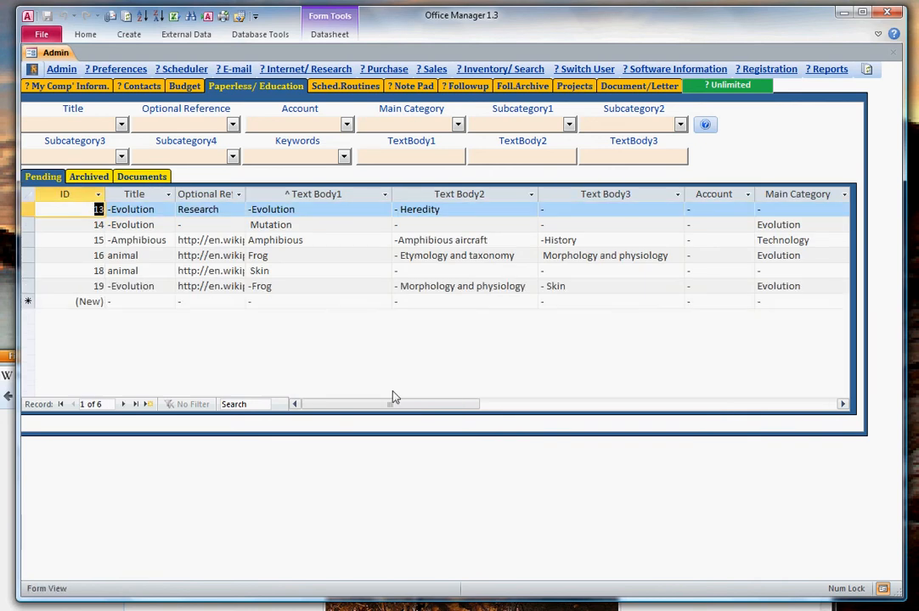
click(579, 406)
drag(579, 405, 387, 406)
Filter the pending records by the titles -Amphibious, animal and -Evolution in turn, and clear the title filter.
click(121, 124)
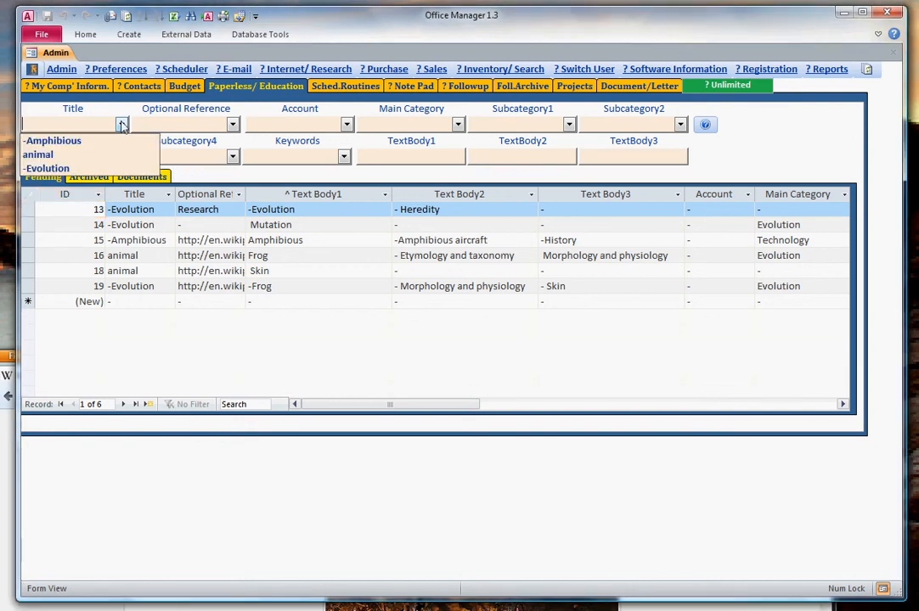
click(72, 143)
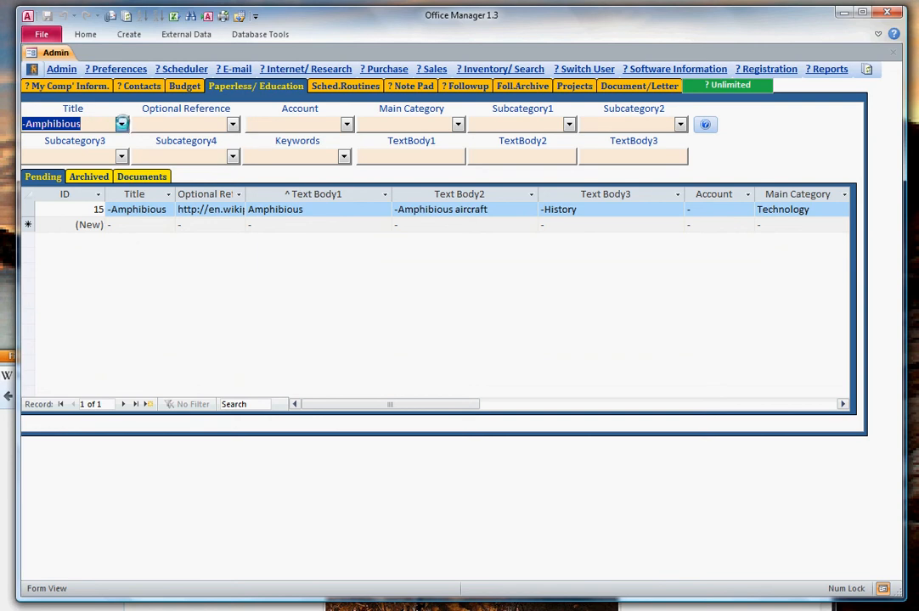
click(122, 124)
click(83, 154)
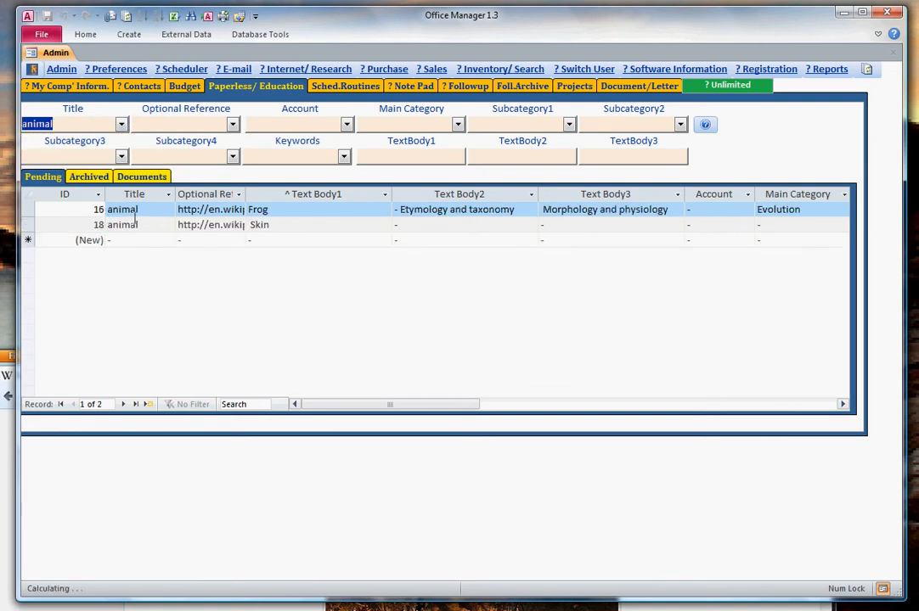
click(121, 125)
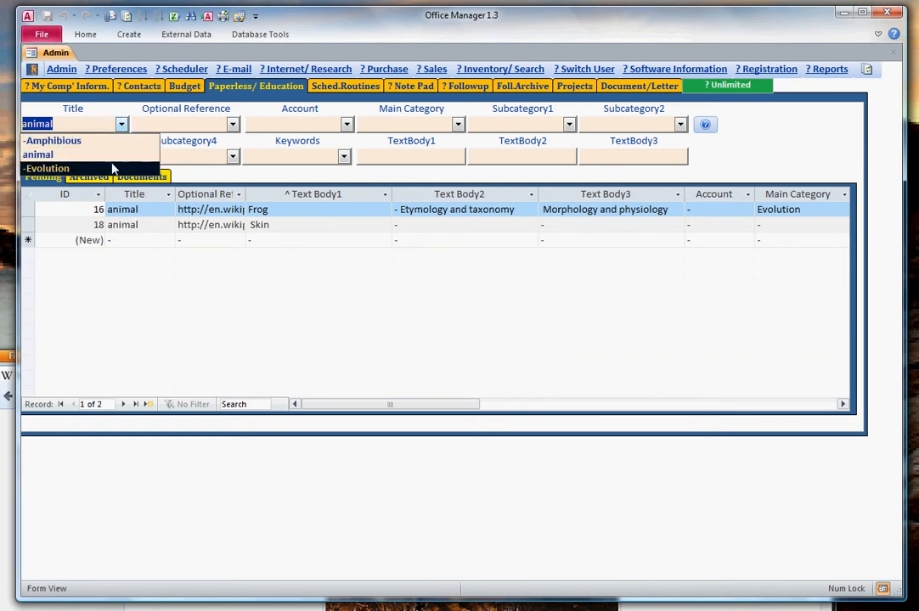
click(113, 168)
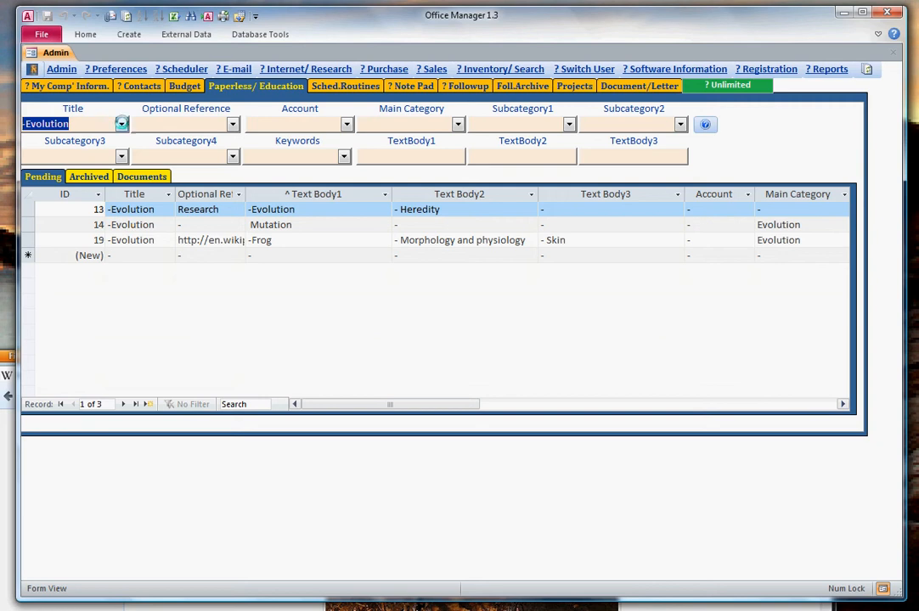
click(121, 124)
click(121, 125)
key(Delete)
click(169, 337)
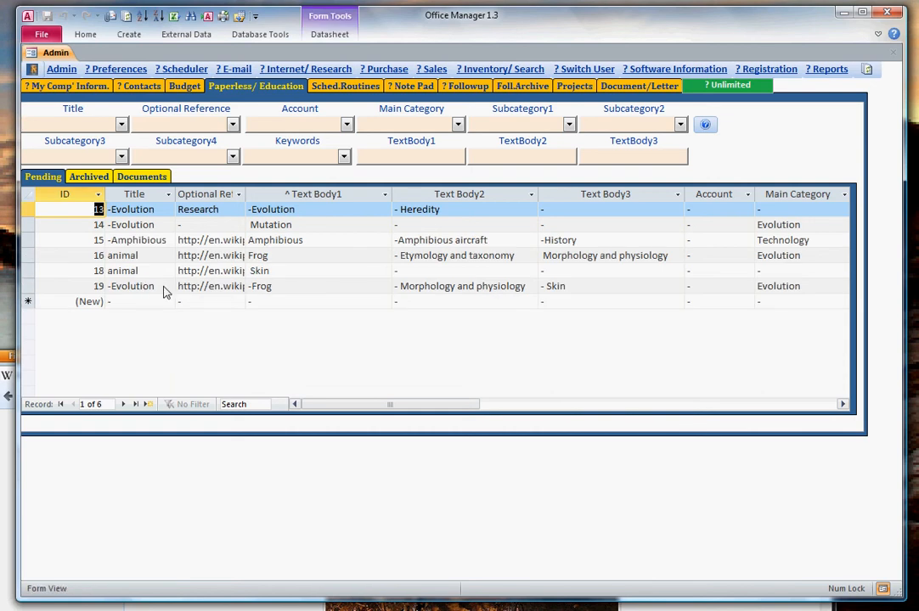
Change the title of Frog record 19 to "-Evolution, animal".
click(166, 292)
text(,)
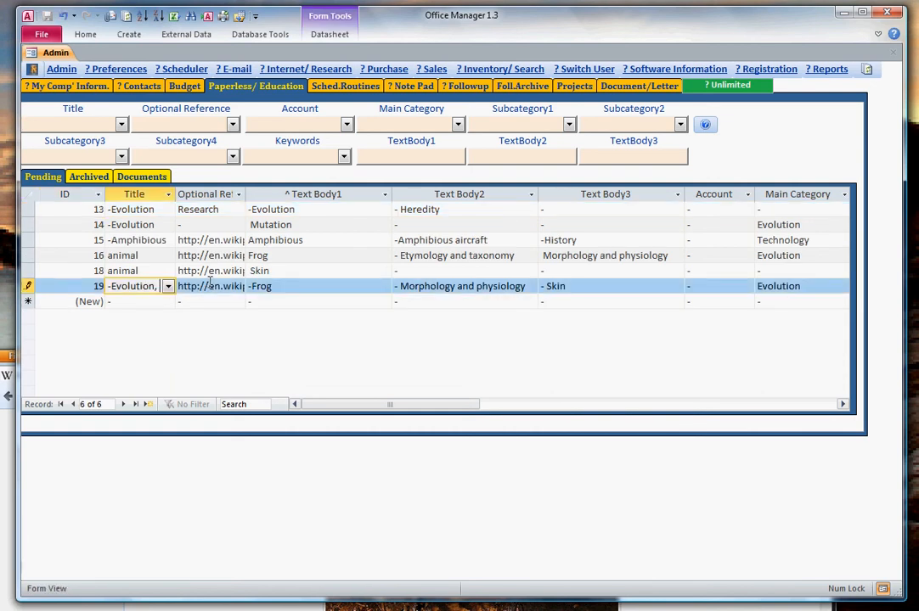
text( animal)
Search the pending records by title for "evolution, animial".
click(64, 119)
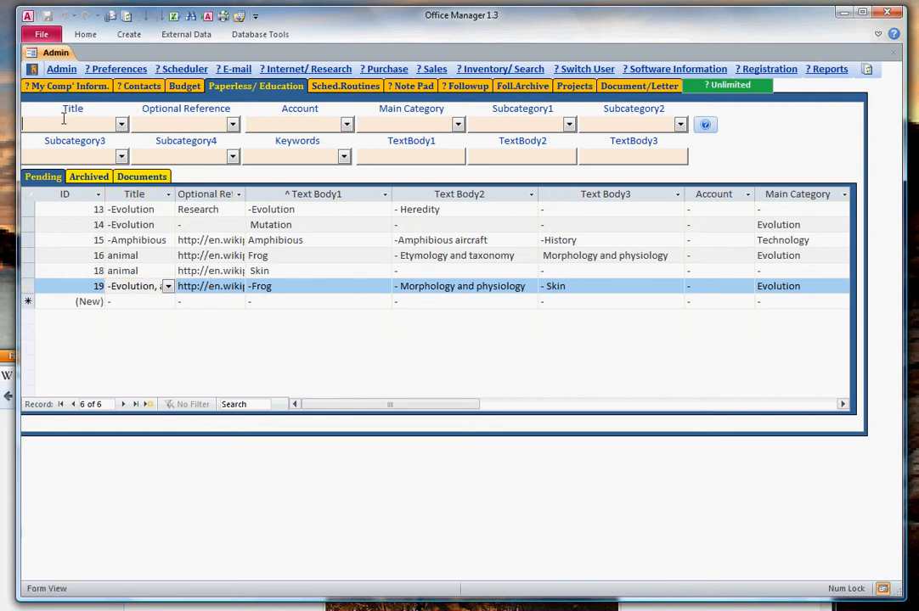
text(evolution, animial)
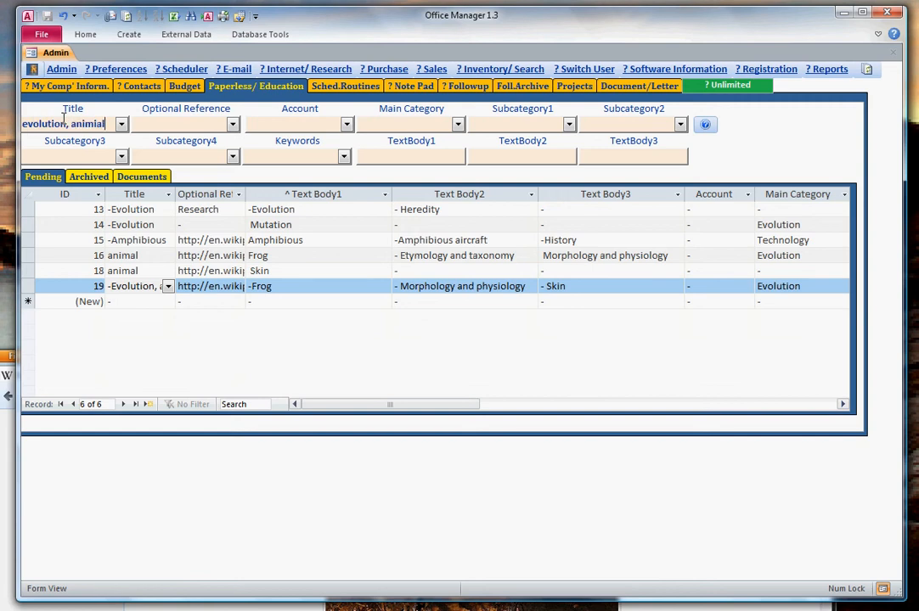
key(Return)
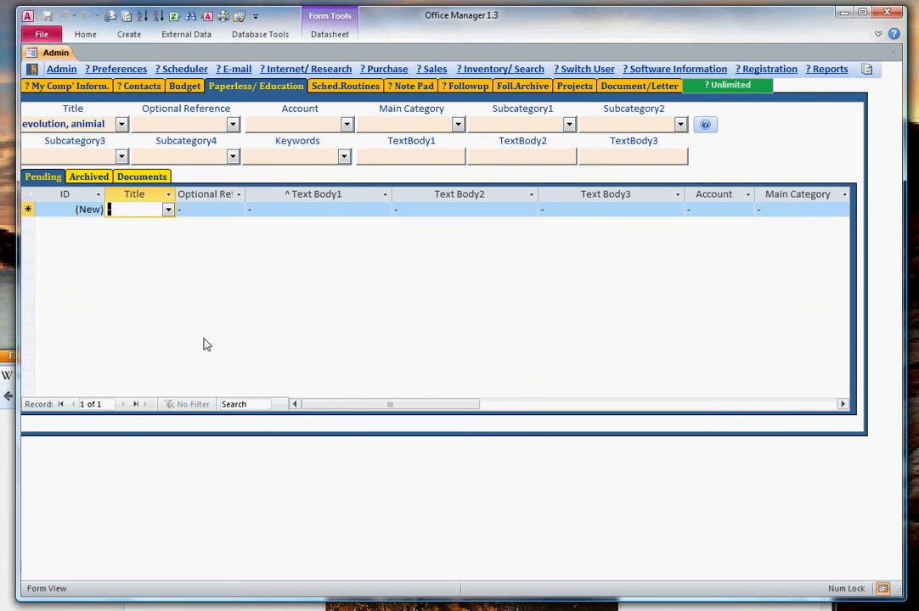
Shorten the title search to "evolutio" and widen the Title column to fit the full titles.
click(108, 124)
drag(106, 124, 70, 111)
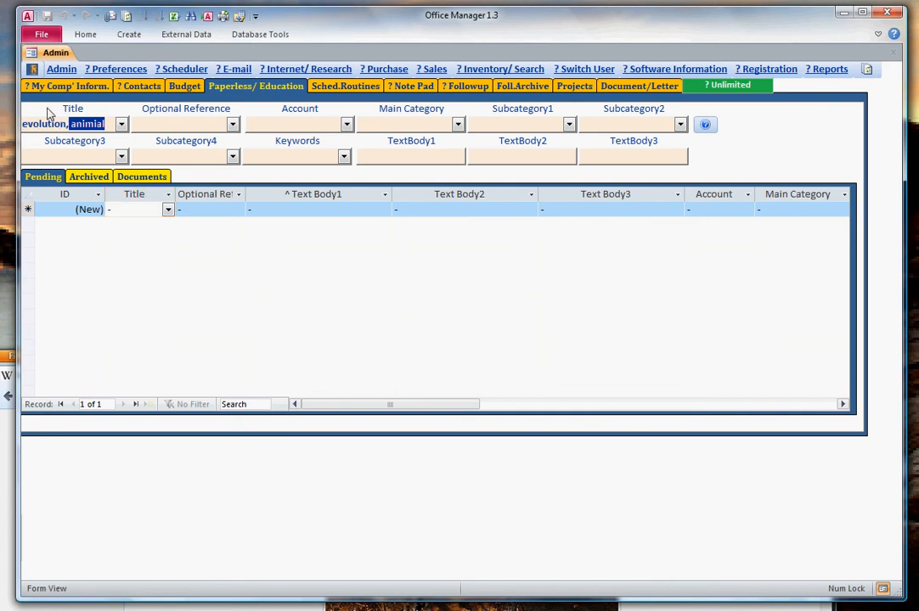
key(BackSpace)
key(BackSpace)
key(BackSpace)
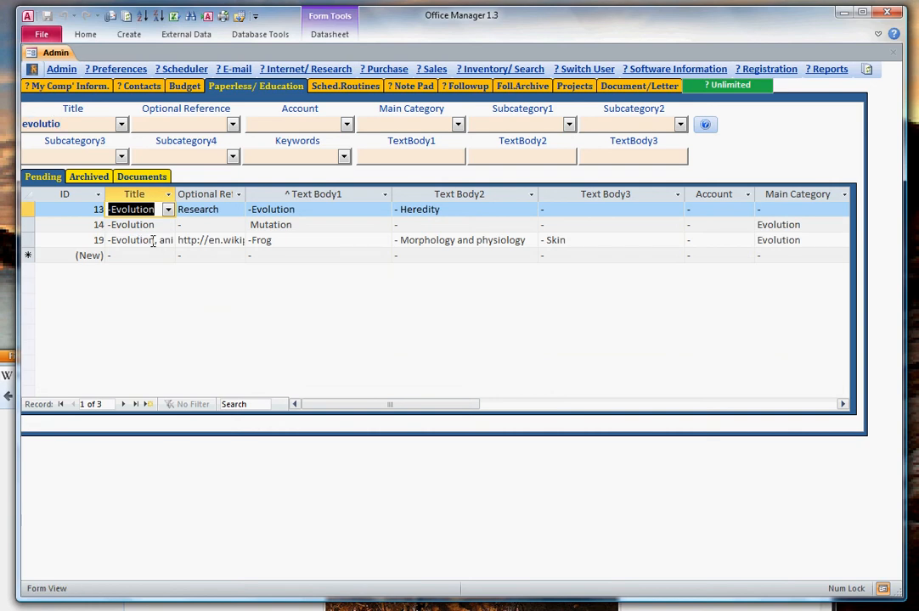
drag(176, 194, 199, 195)
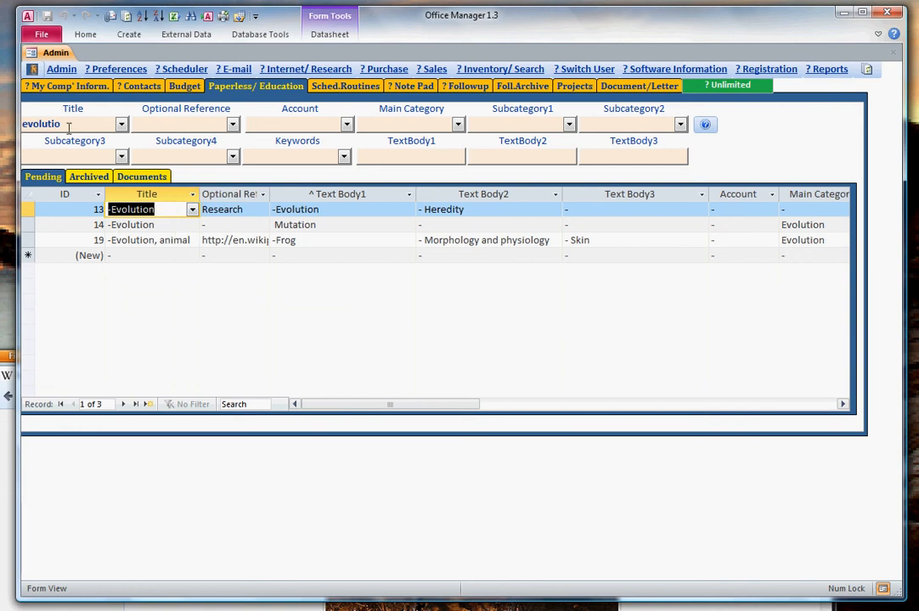
Extend the title search with an asterisk wildcard to "evolutio*animal" and run it.
click(122, 124)
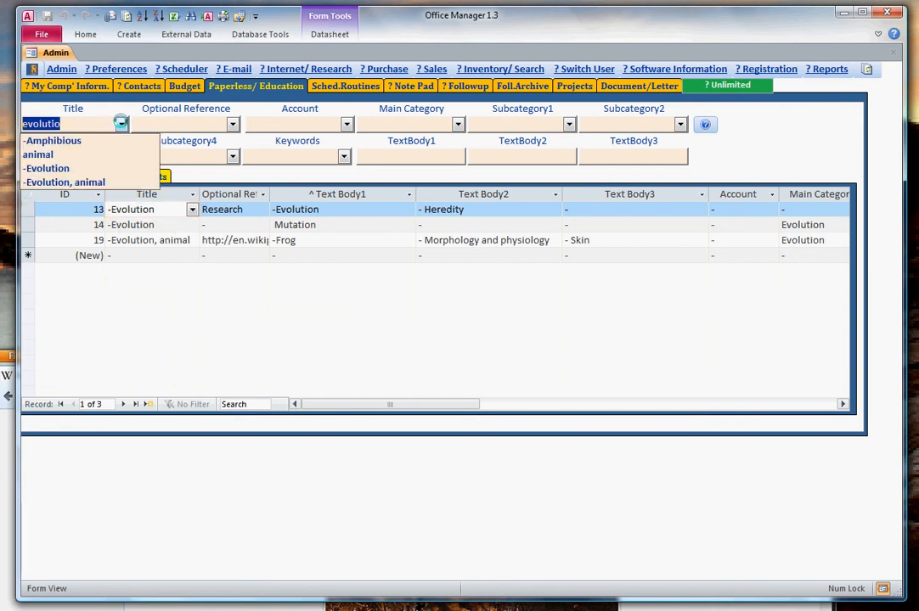
click(122, 124)
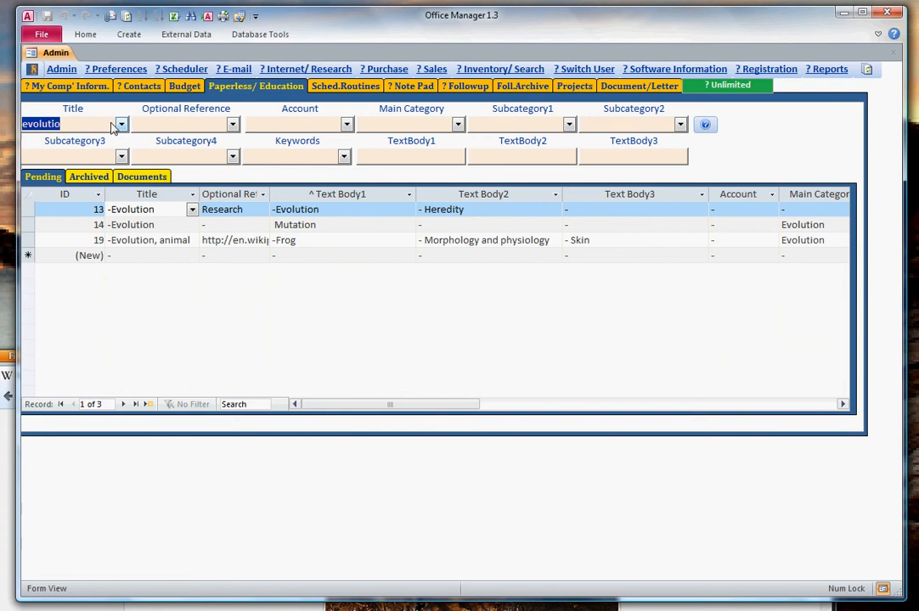
click(90, 124)
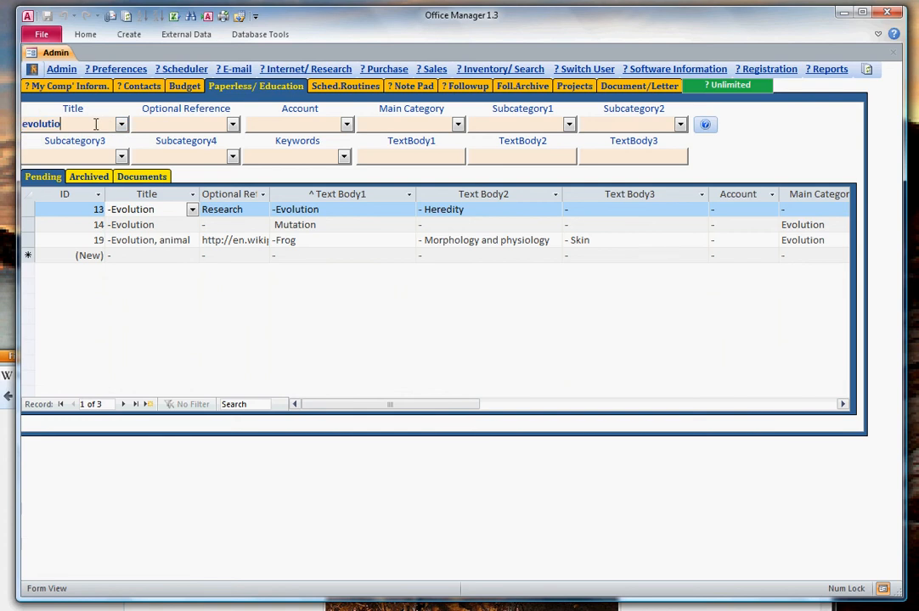
text(*animal)
key(Return)
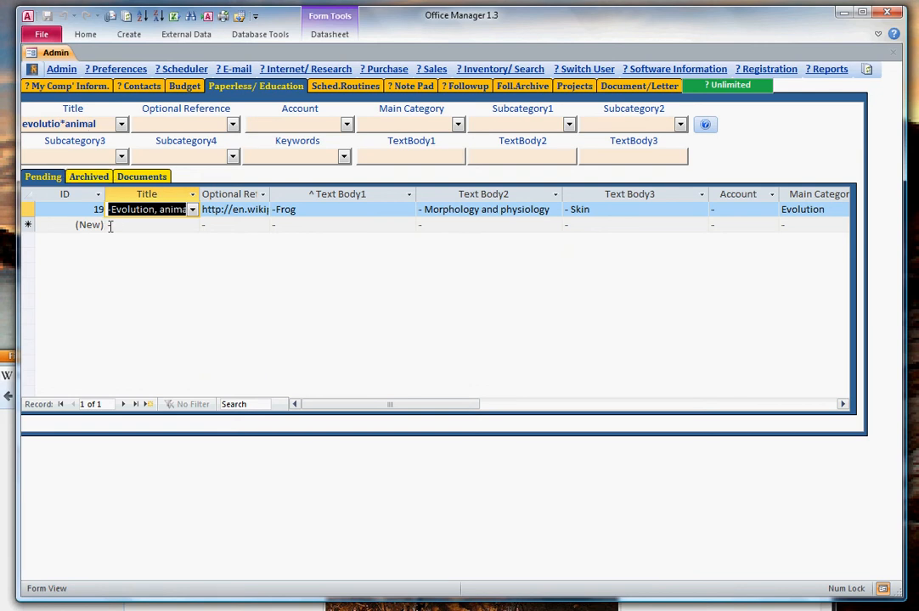
Replace the asterisk in the title search with a question mark and search for "evolutio?animal".
click(104, 124)
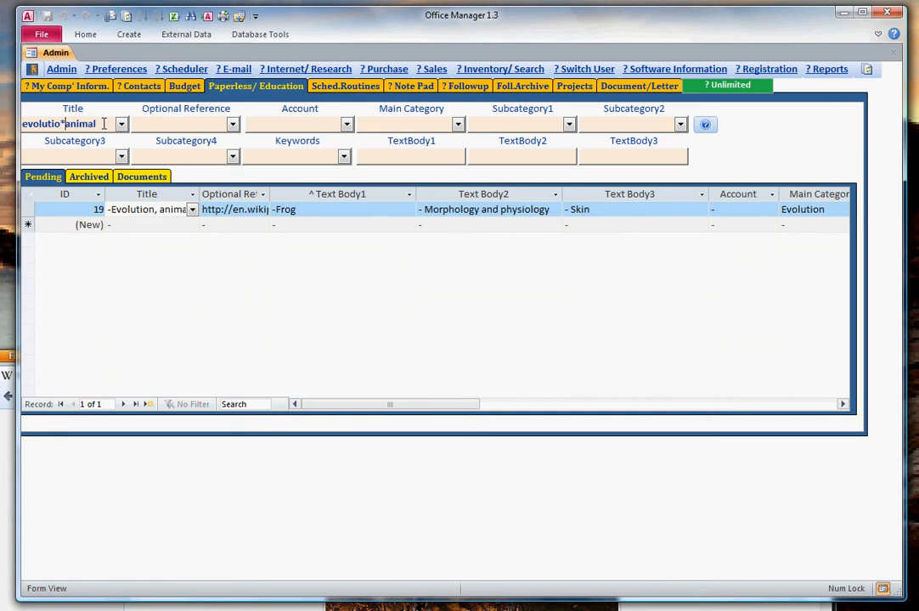
key(BackSpace)
text(?)
click(153, 223)
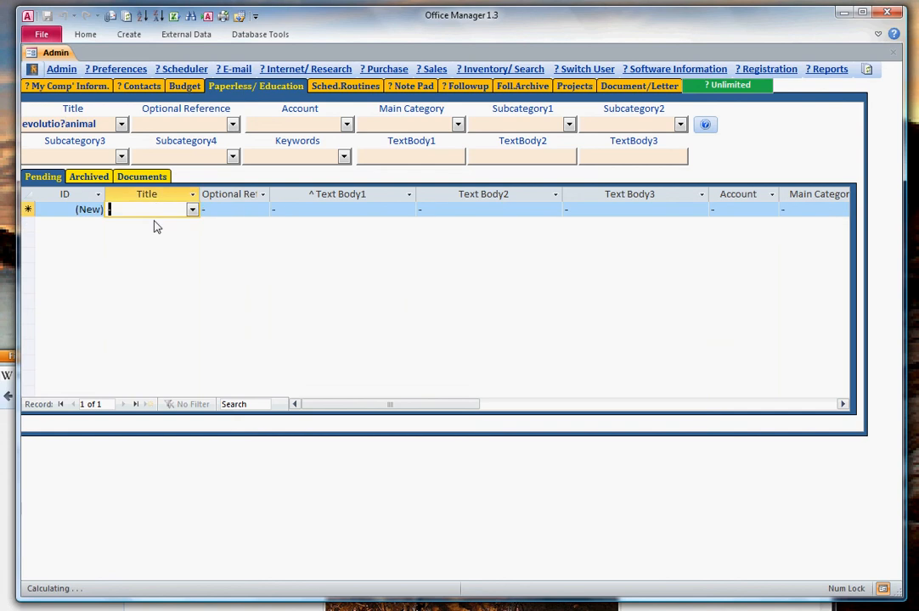
Add a second question mark wildcard and search the titles for "evolutio??animal".
click(66, 124)
text(?)
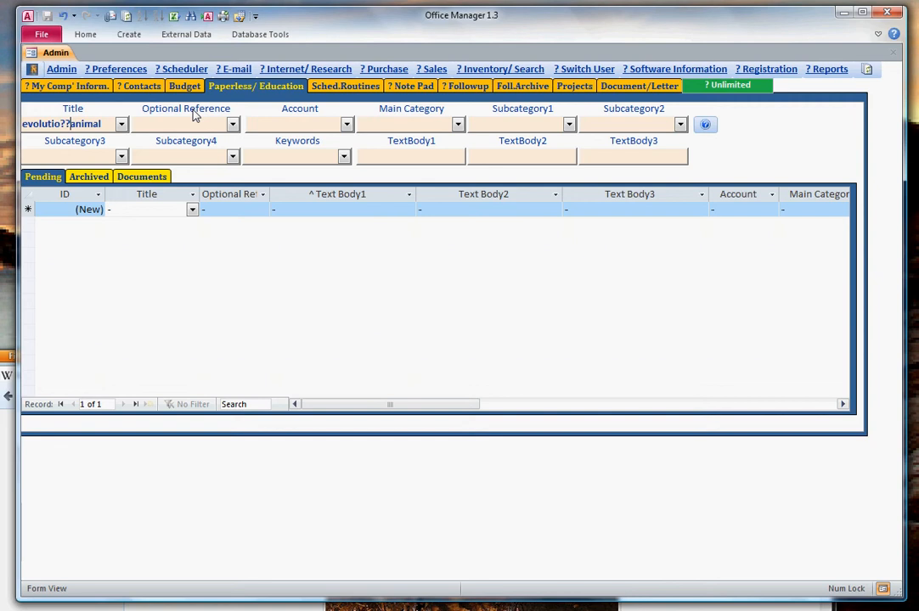
click(155, 209)
click(121, 124)
click(122, 126)
Remove the second question mark and search the titles for "evolutio?animal" again.
click(106, 125)
key(Left)
key(Left)
key(Left)
key(Left)
key(Left)
key(Left)
key(BackSpace)
click(115, 251)
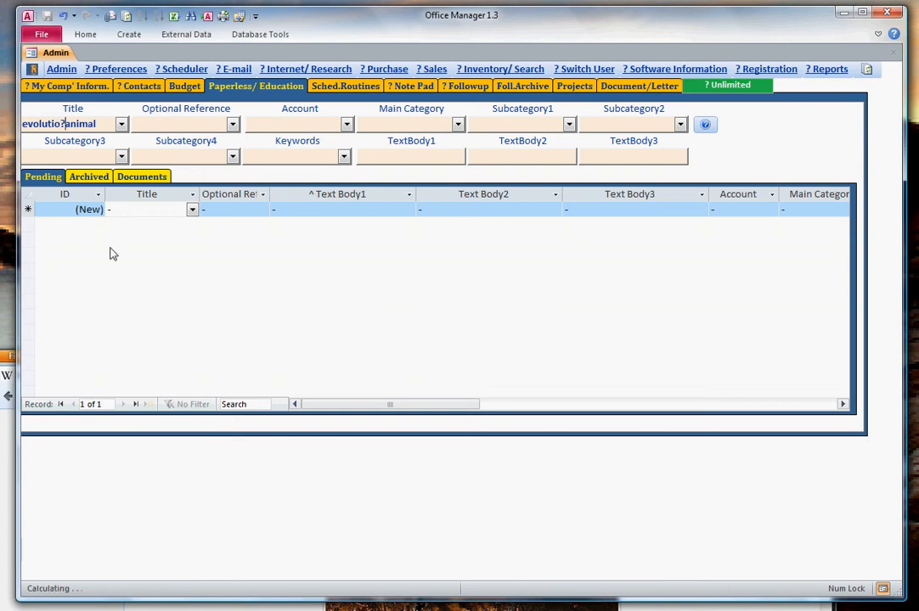
Search the titles for "evolutioanimal" without a wildcard, and clear the search to list all pending records.
click(69, 124)
key(BackSpace)
click(150, 208)
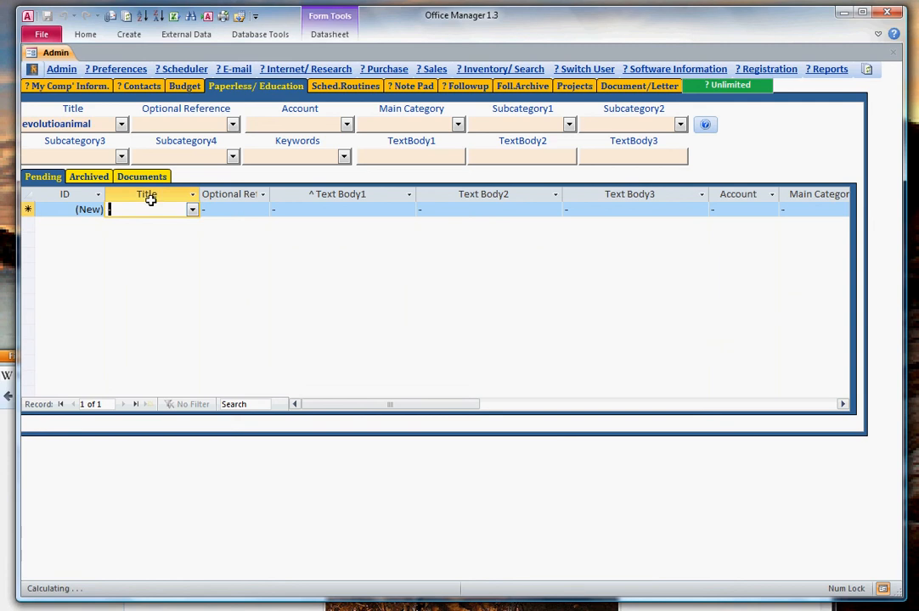
click(177, 124)
click(227, 297)
key(shift+Tab)
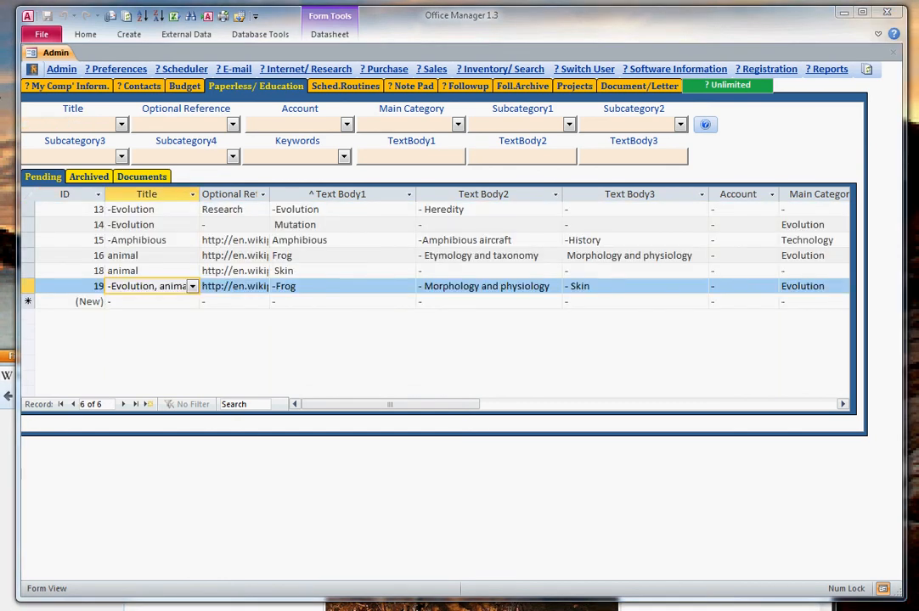
Search the pending titles with the single-character wildcard pattern "ion,?a".
click(64, 125)
text(Evolution,)
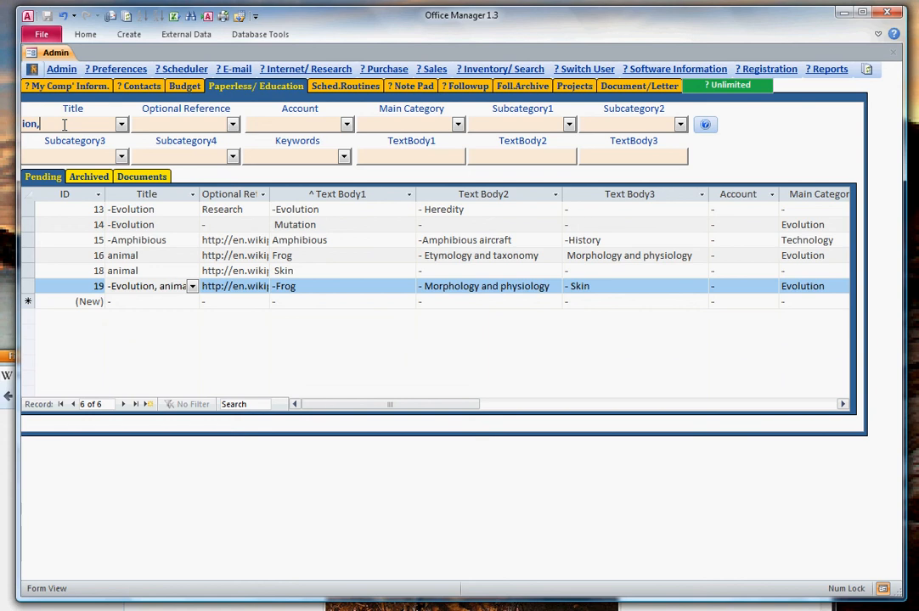
text(?a)
click(159, 302)
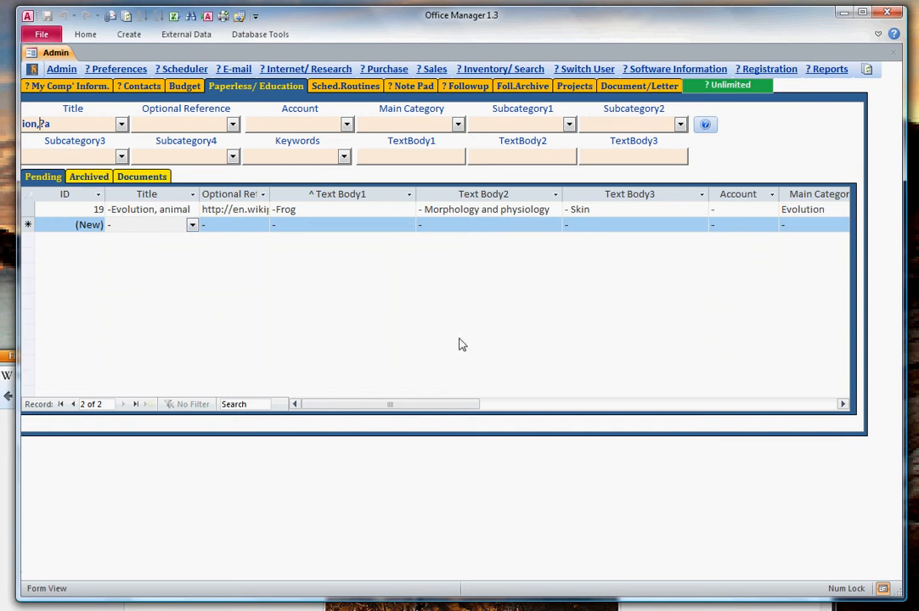
Clear the title search and filter the pending records by the first Wikipedia link as optional reference.
click(17, 126)
key(Delete)
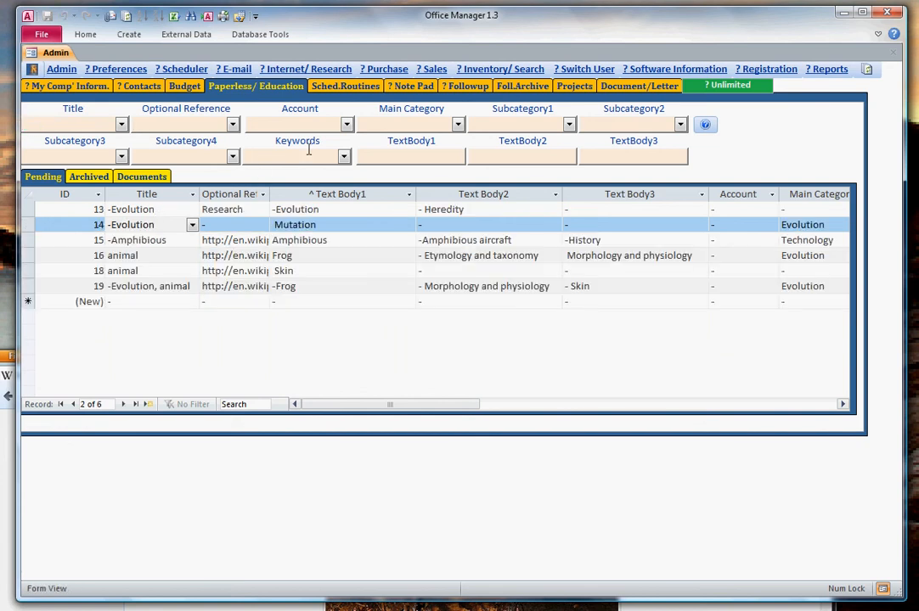
click(232, 124)
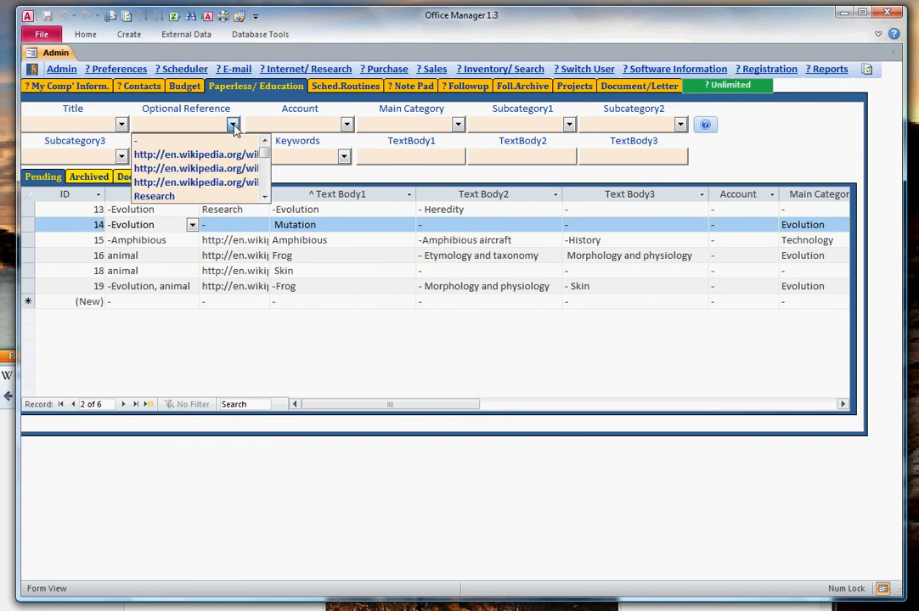
click(218, 159)
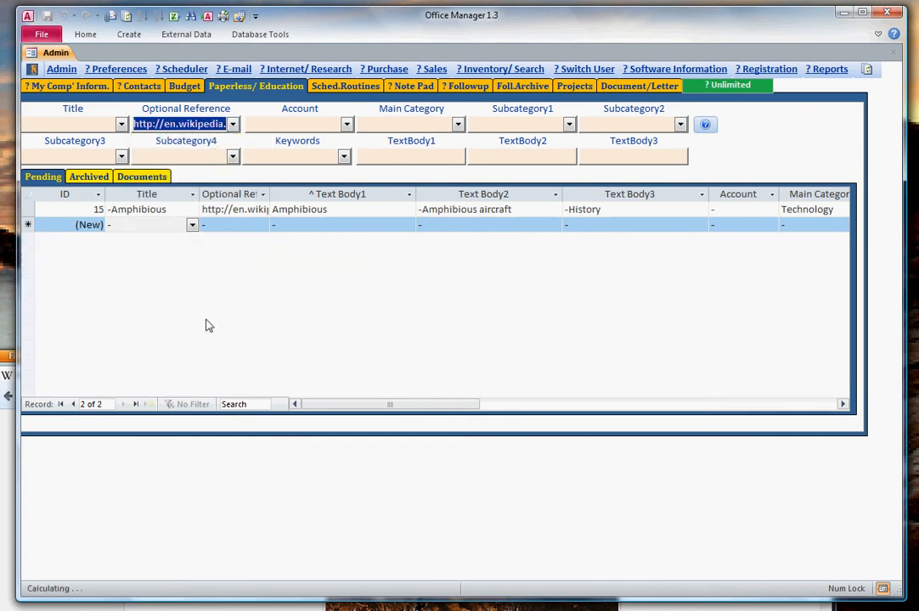
Filter the pending records by the optional reference "Research", and clear that filter to list all records.
click(232, 125)
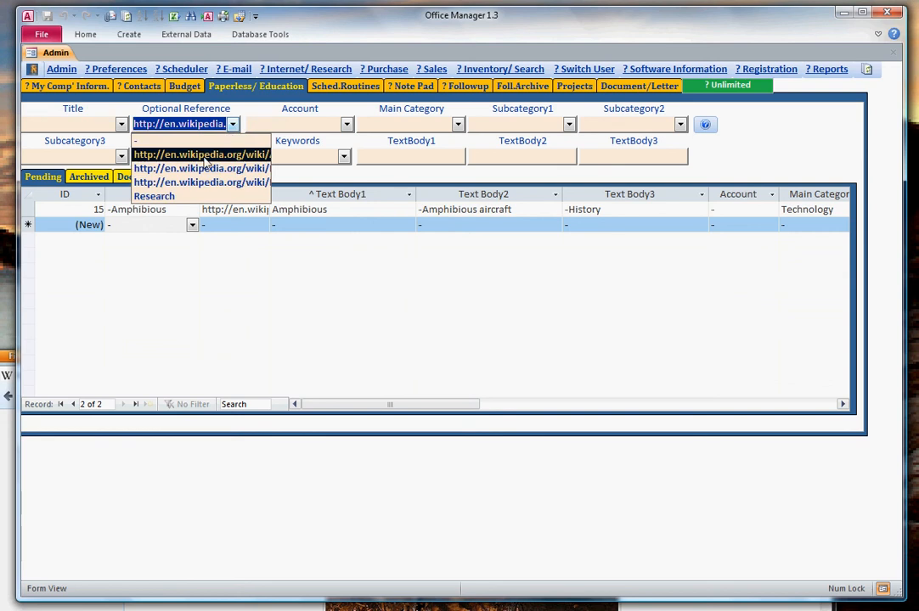
click(174, 196)
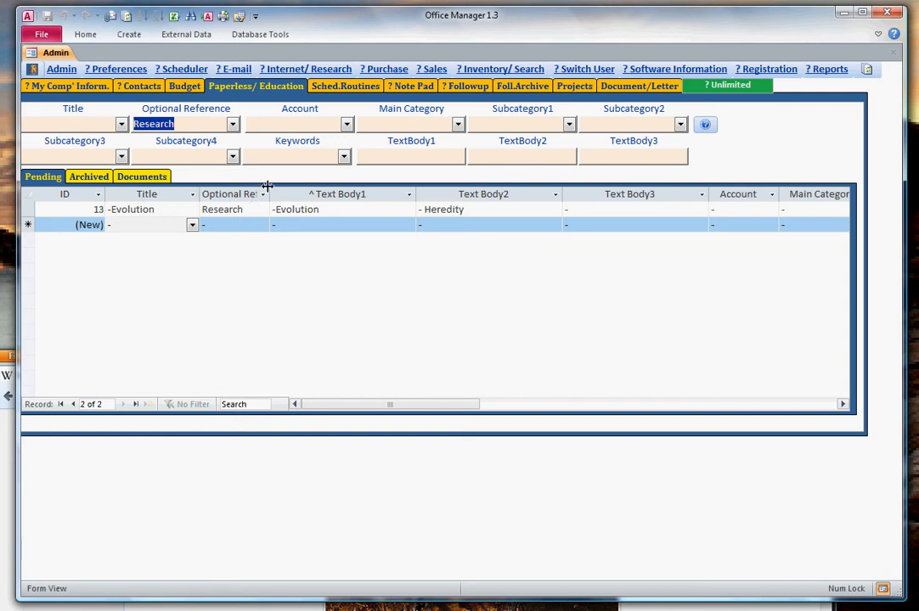
key(Delete)
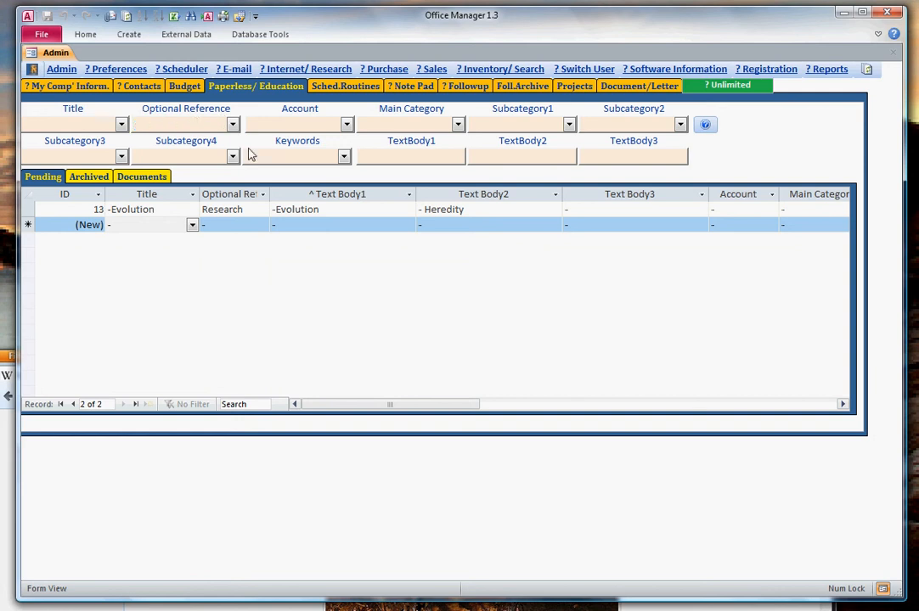
click(268, 125)
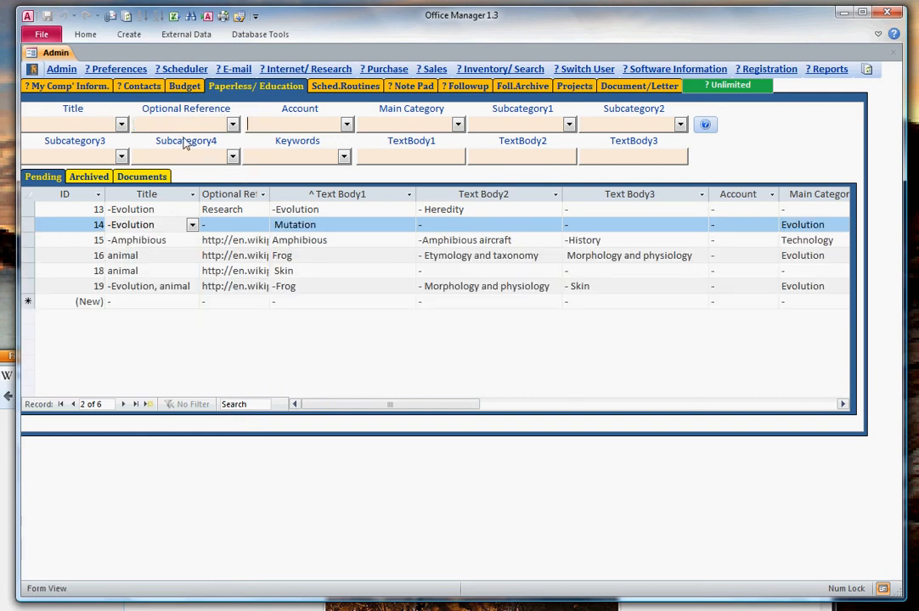
click(242, 209)
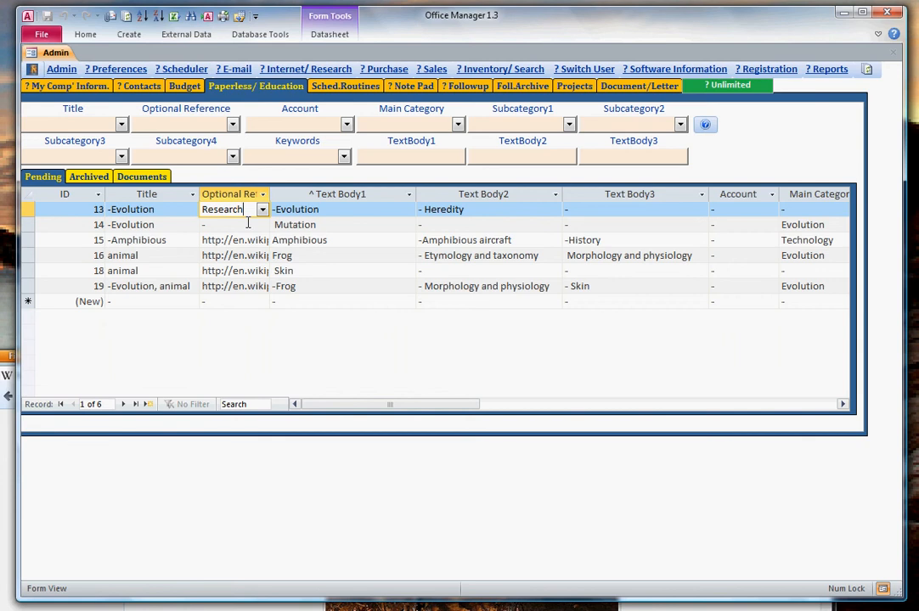
Filter the pending records by the main category Bionik, and switch the filter to Evolution.
click(347, 125)
click(346, 124)
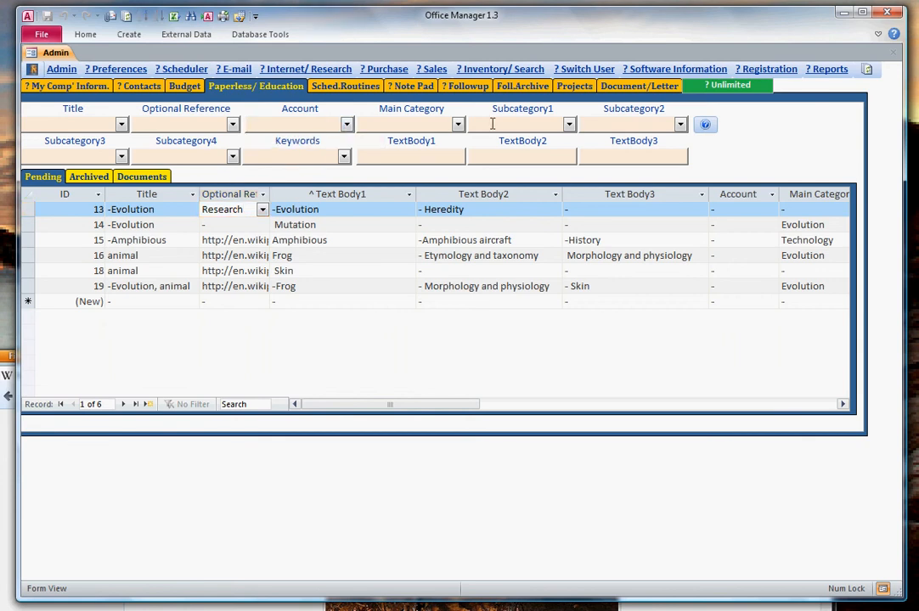
click(458, 125)
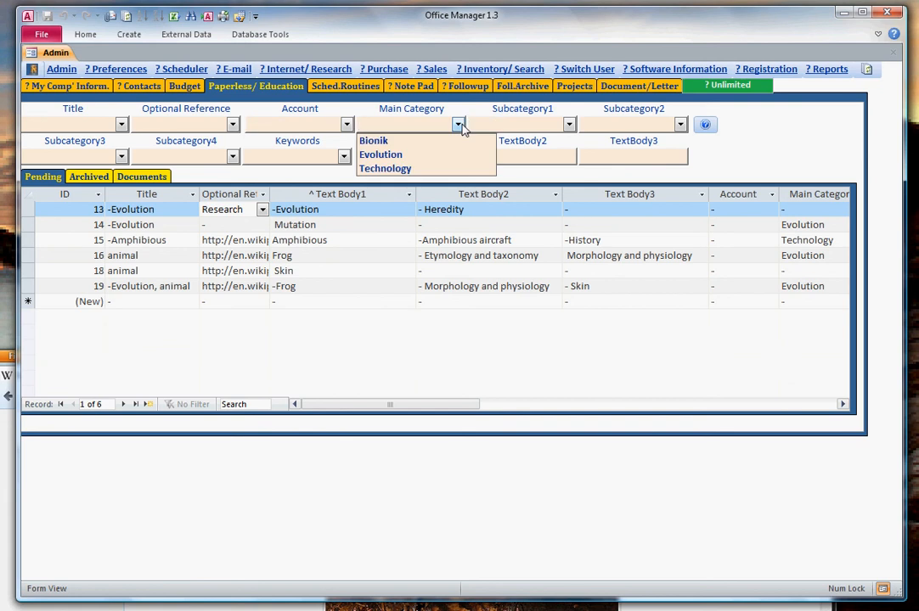
click(389, 143)
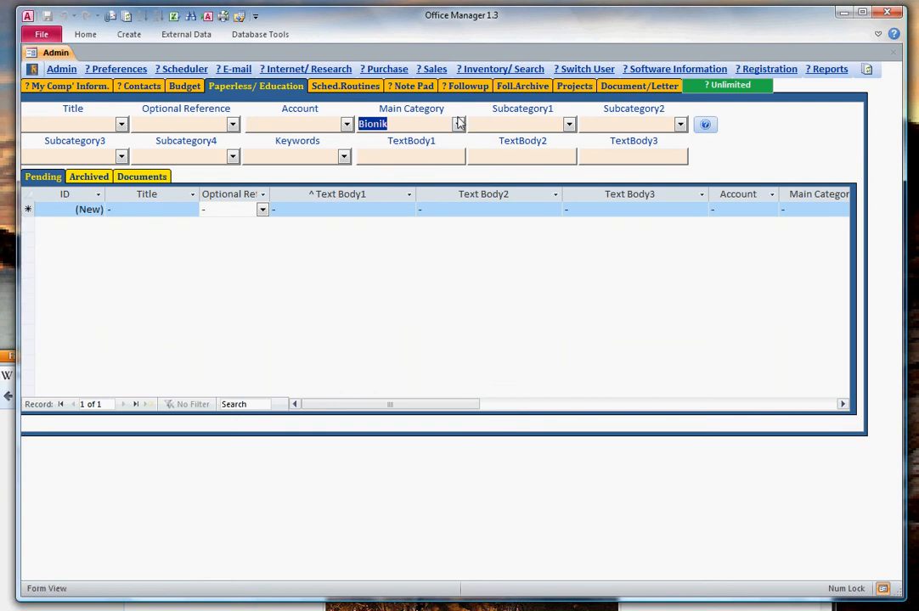
click(458, 124)
click(390, 153)
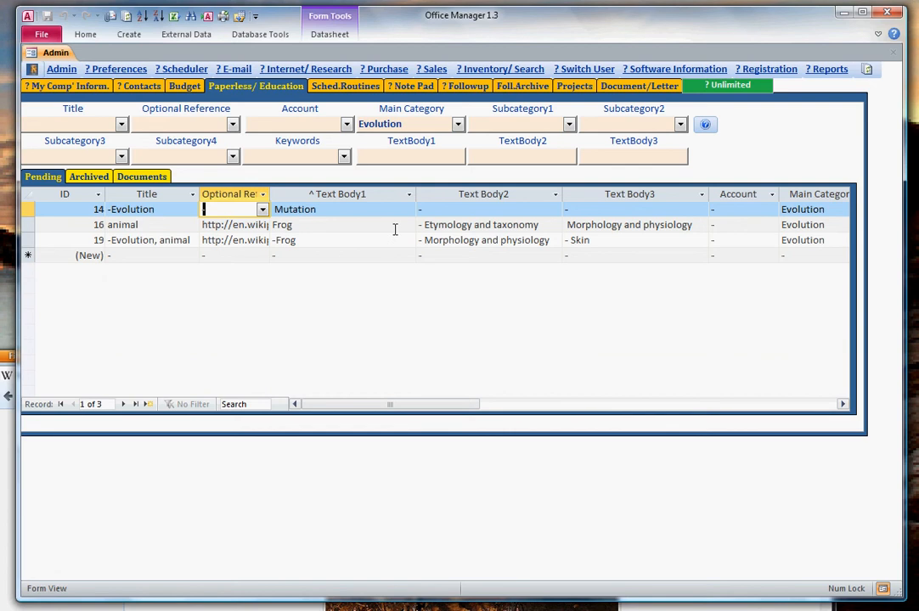
Narrow the Evolution records by Subcategory1, trying Fish first and Mamals second.
click(569, 125)
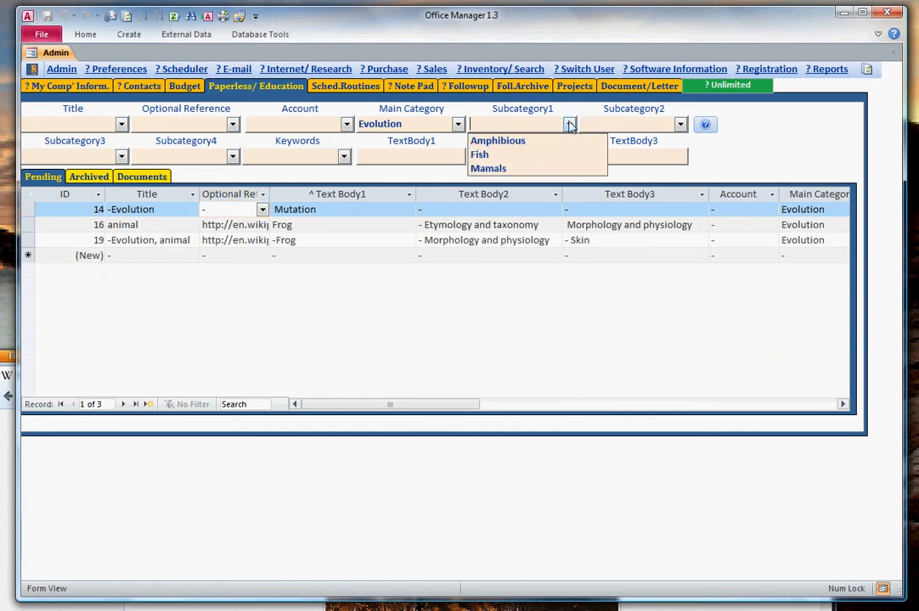
click(537, 154)
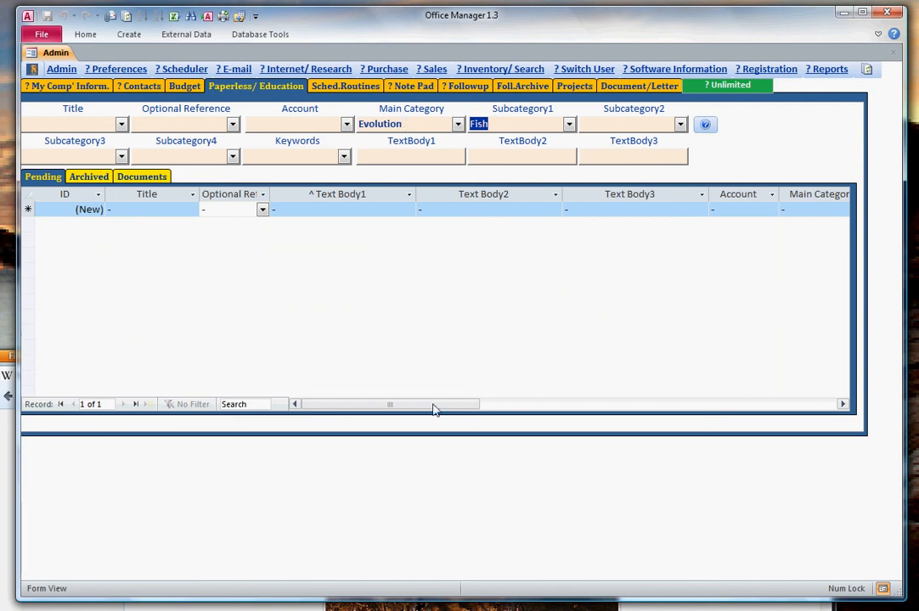
drag(433, 409, 559, 403)
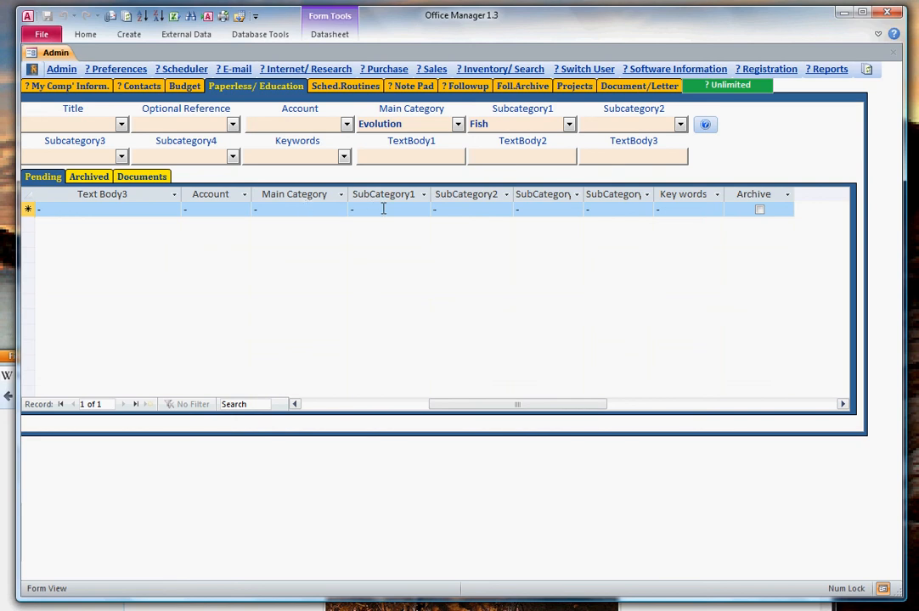
drag(437, 404, 401, 408)
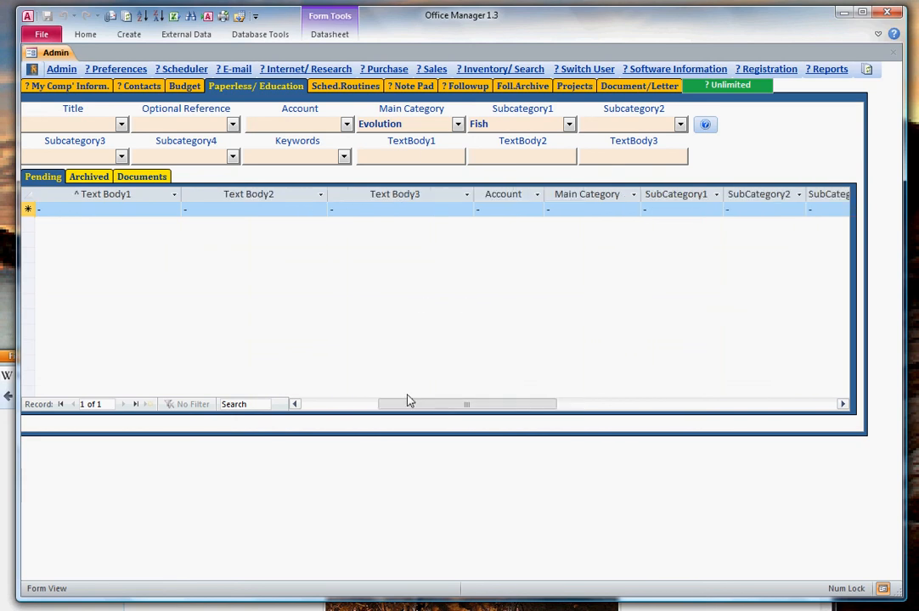
click(569, 125)
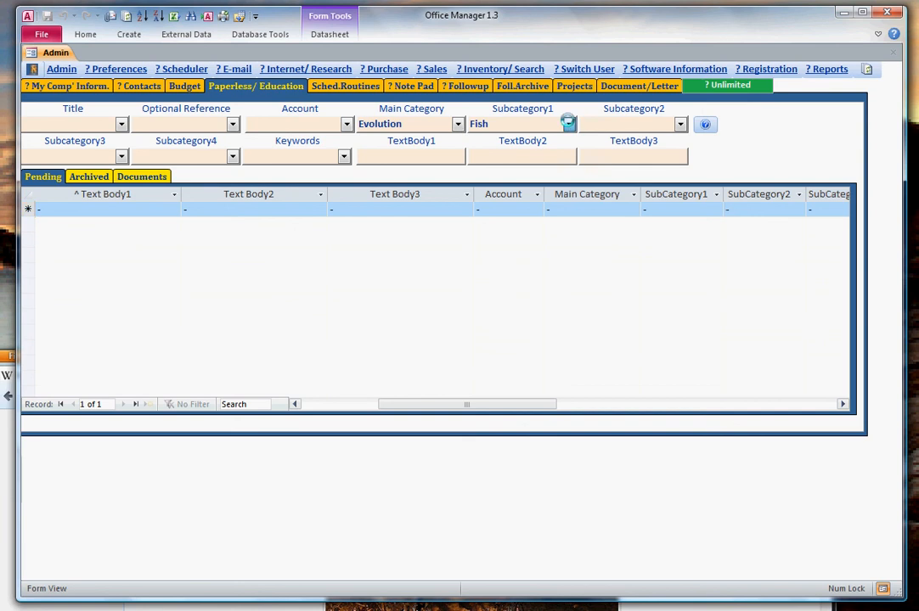
click(550, 169)
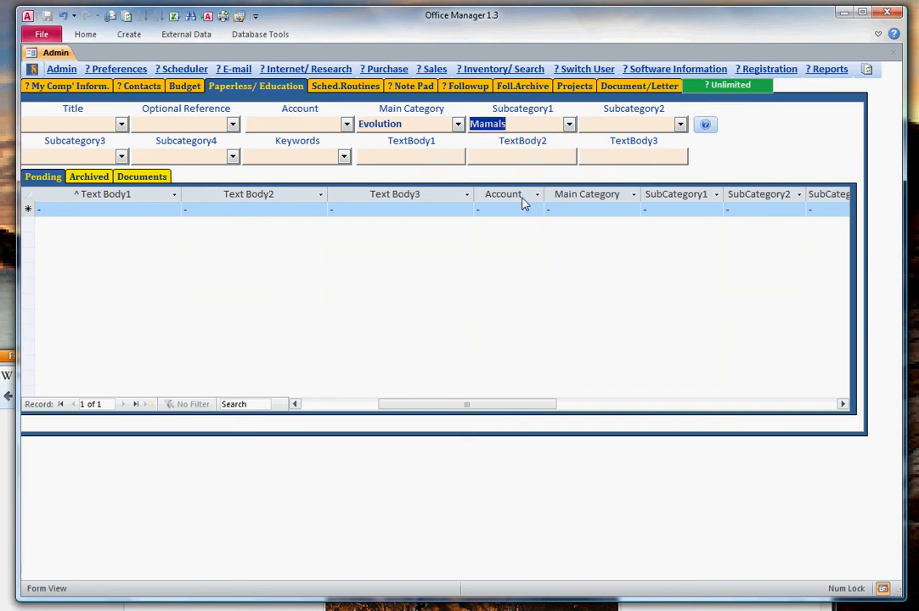
Change the Subcategory1 filter to Amphibious and review the category columns of the matching records.
click(569, 125)
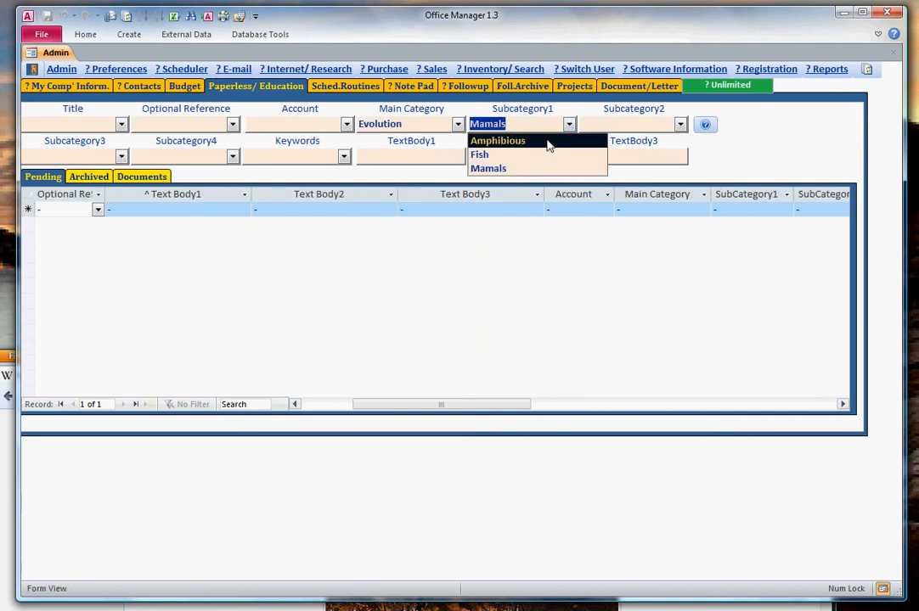
click(550, 142)
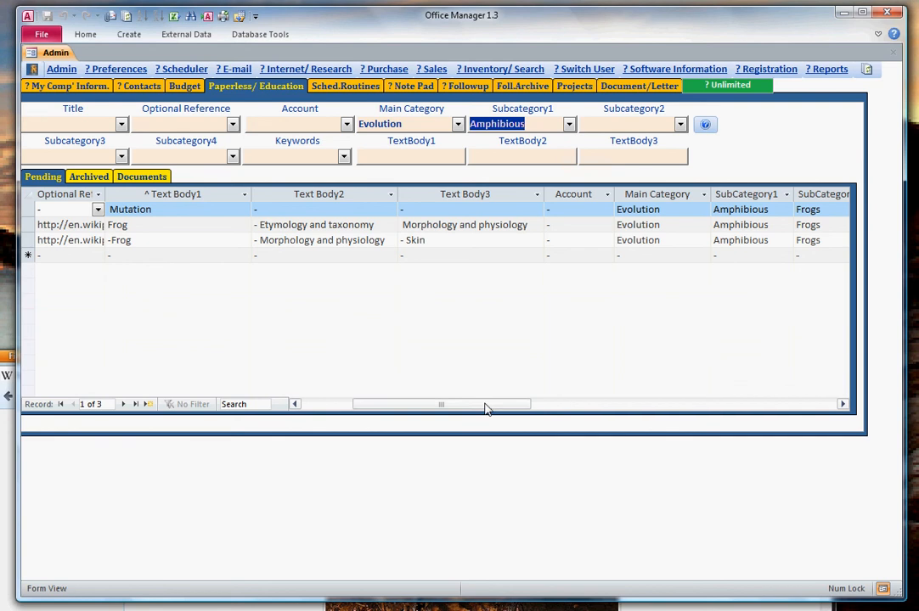
drag(490, 405, 567, 406)
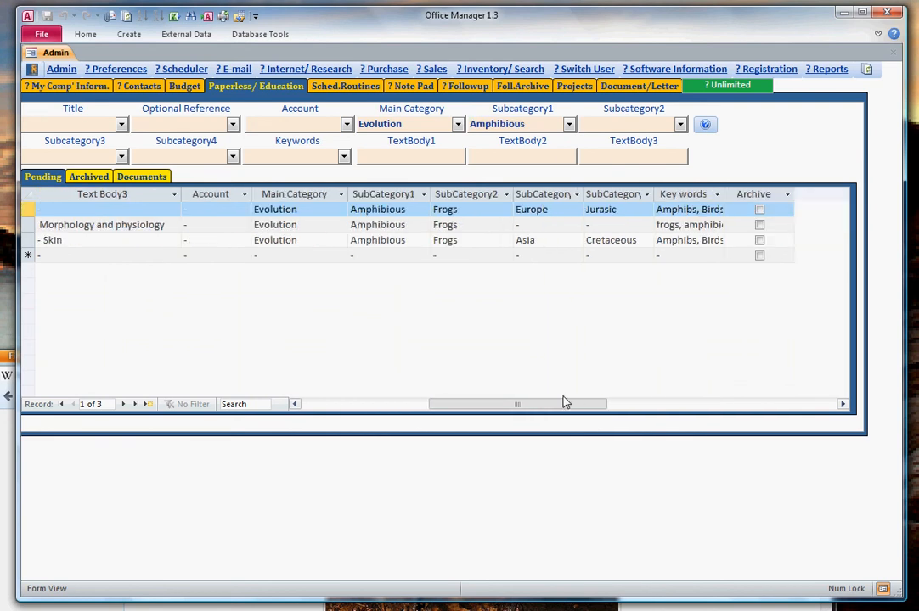
click(401, 124)
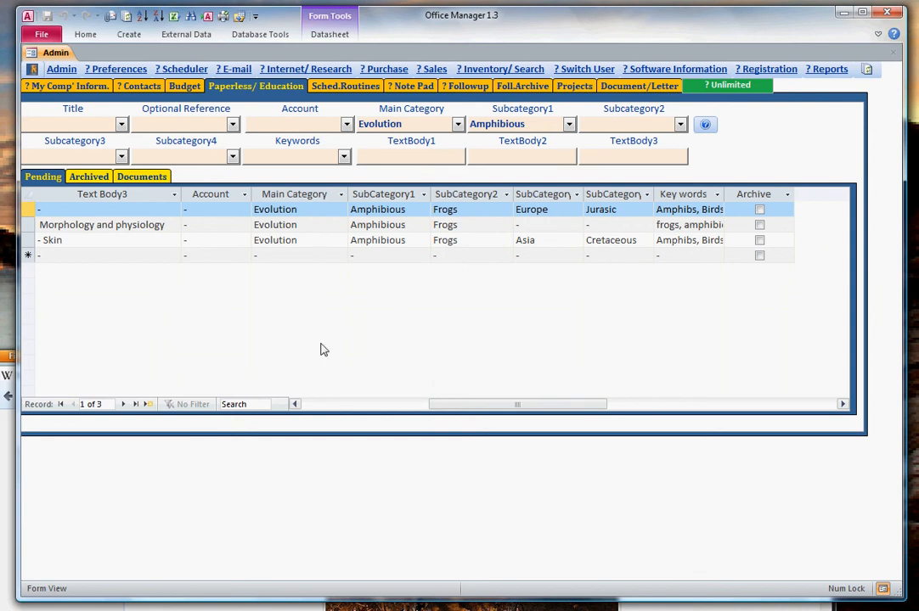
drag(442, 406, 392, 412)
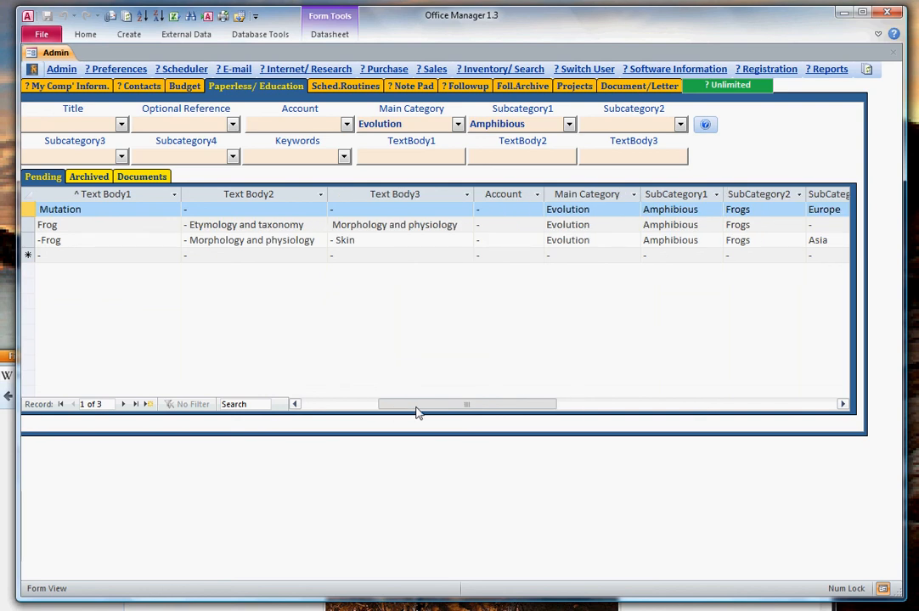
click(122, 157)
click(123, 156)
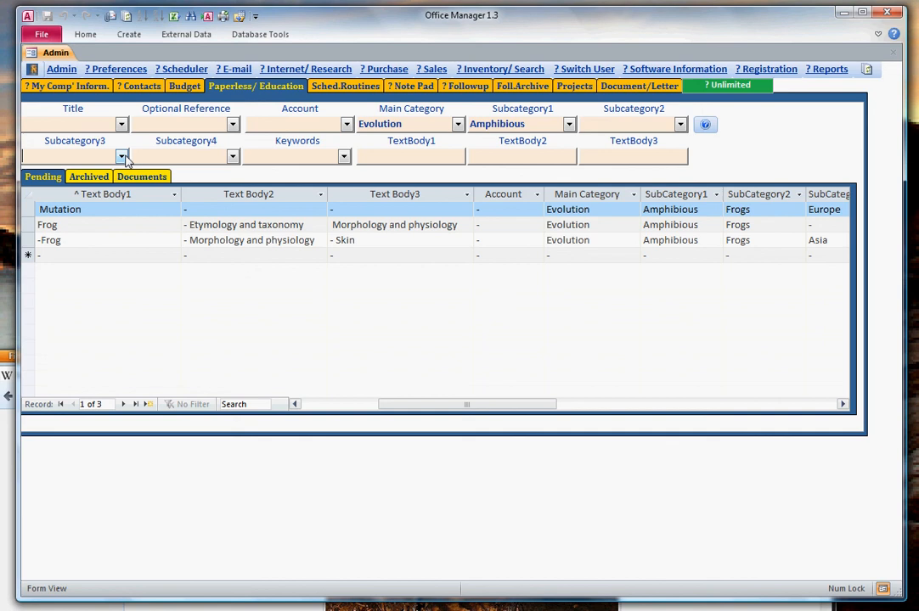
click(232, 157)
click(232, 157)
Search the keywords of the Evolution, Amphibious records for "amphibs" and review their category and keyword columns.
drag(467, 406, 576, 399)
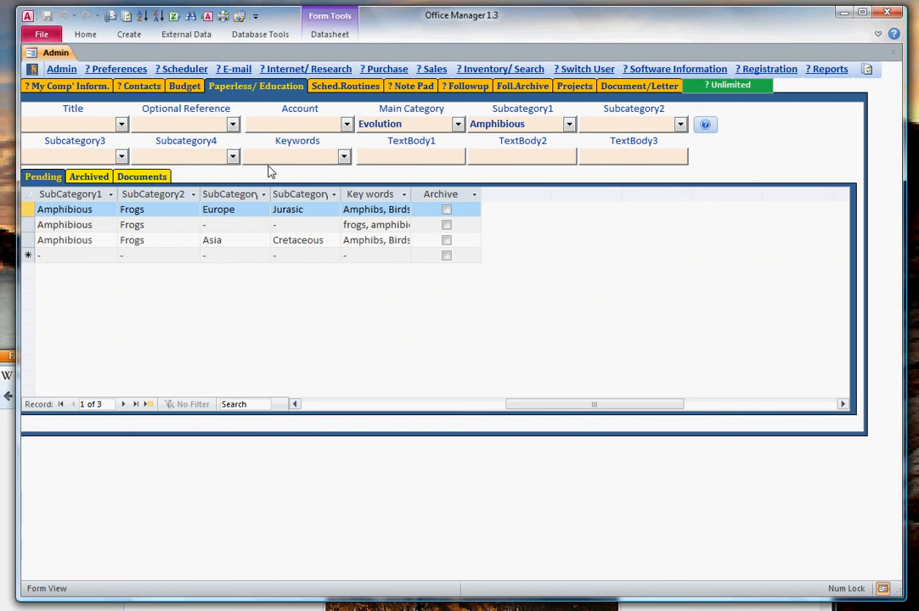
click(297, 167)
text(amphibs)
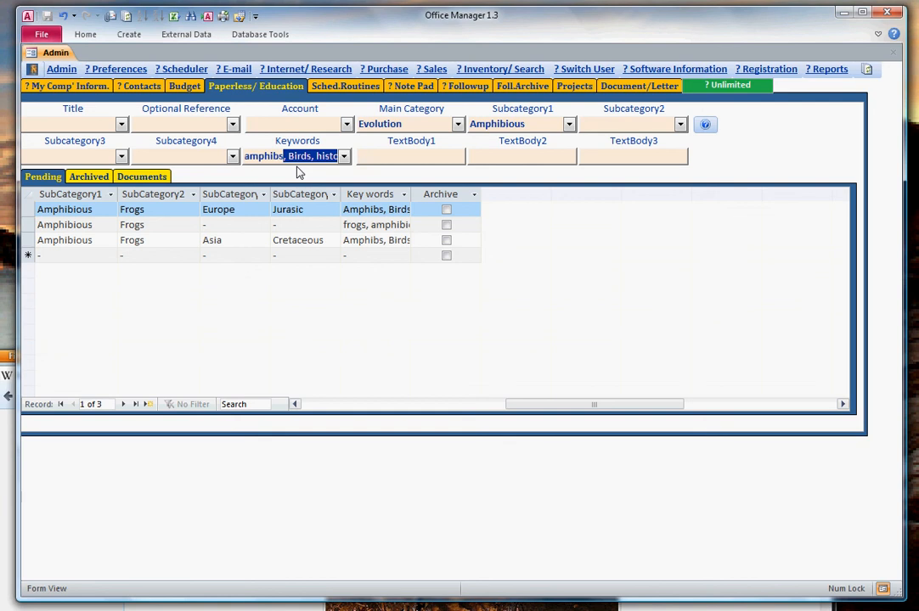
key(Delete)
key(Return)
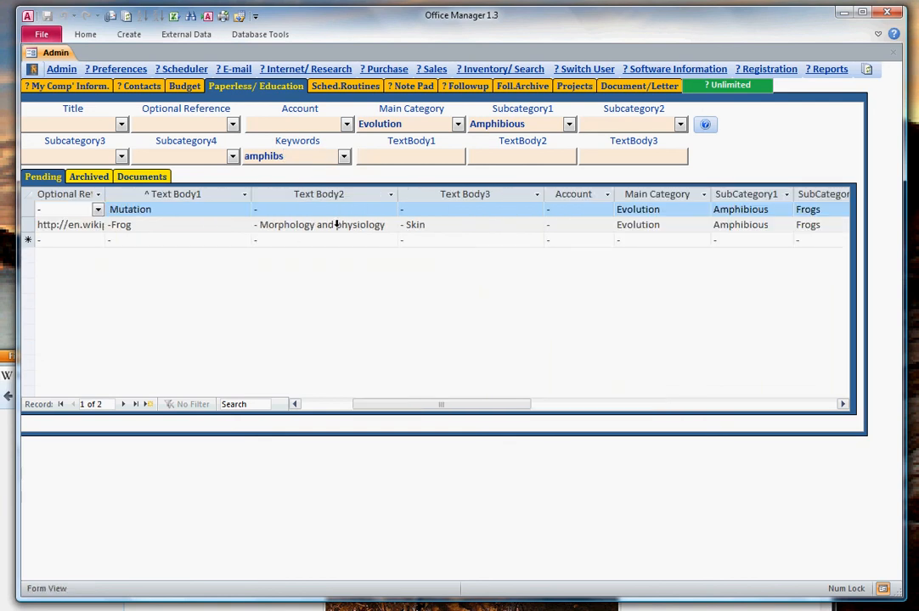
click(543, 405)
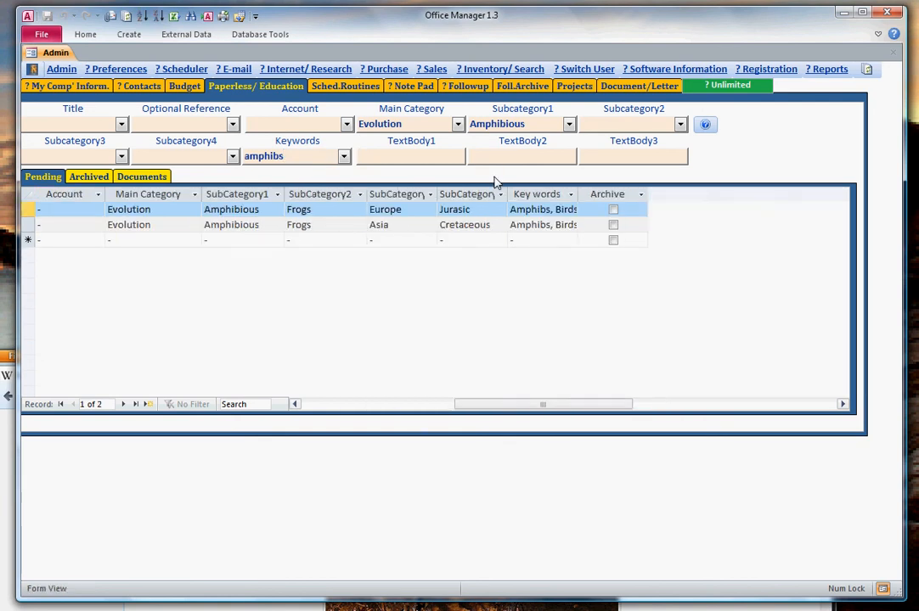
Clear the main category and Subcategory1 filters so that only the "amphibs" keyword search applies.
click(294, 123)
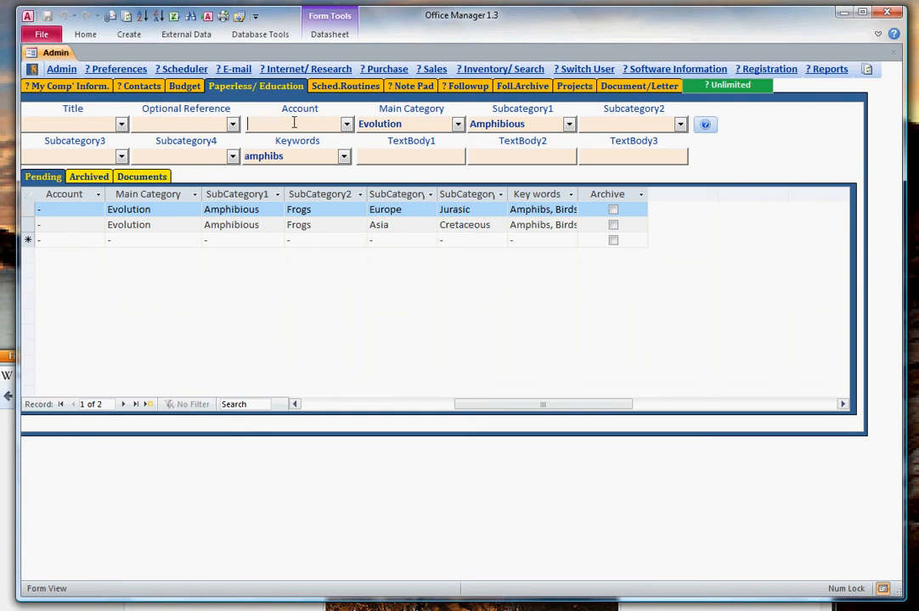
key(Tab)
key(Delete)
key(Tab)
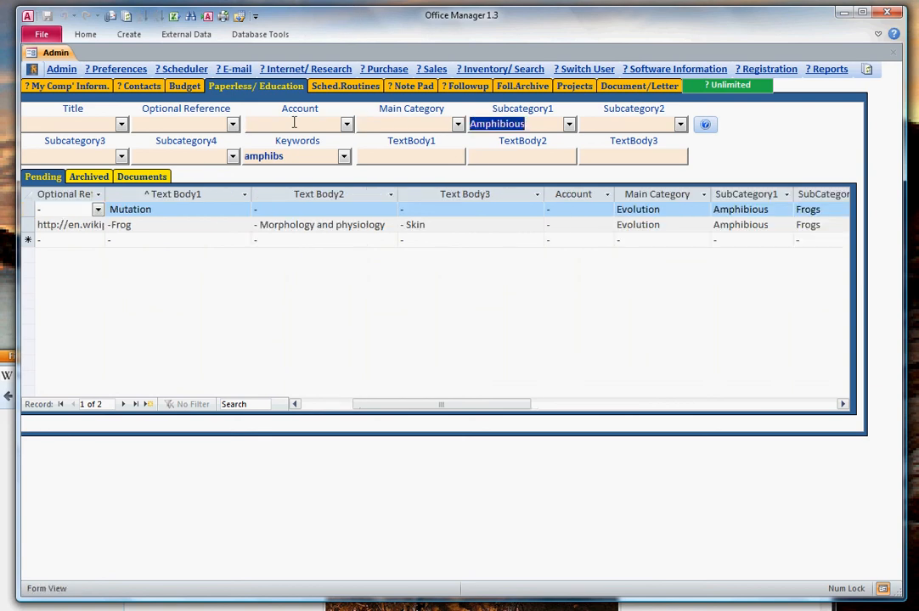
key(Delete)
key(Tab)
key(Tab)
key(Tab)
key(Tab)
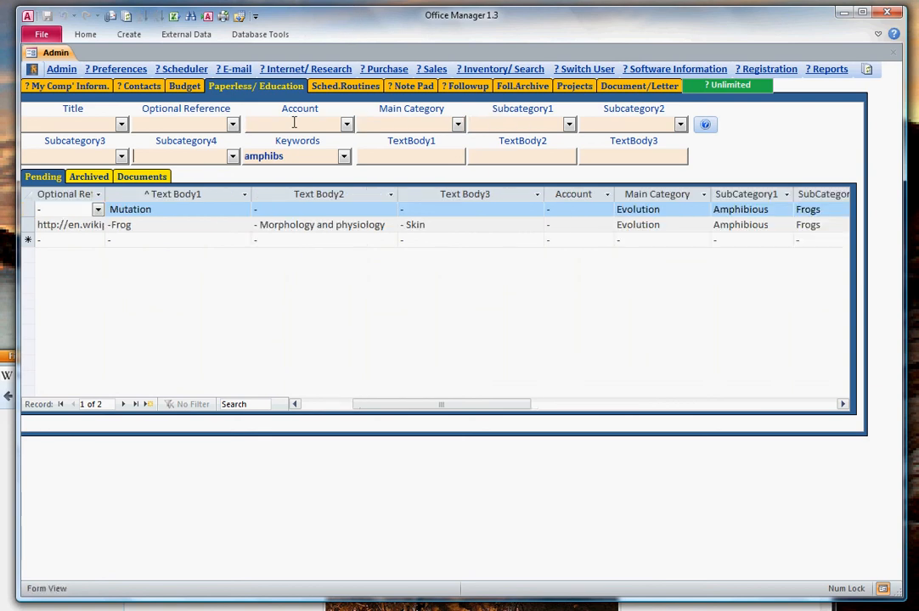
click(457, 372)
click(542, 404)
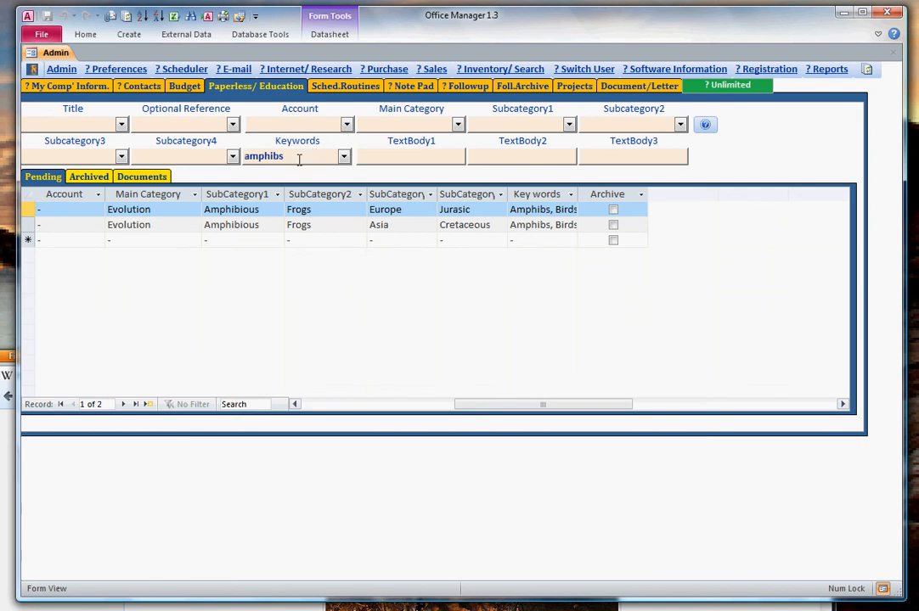
Shorten the keyword search to "amphib" and review the keyword column of the matching records.
click(299, 158)
key(BackSpace)
key(Return)
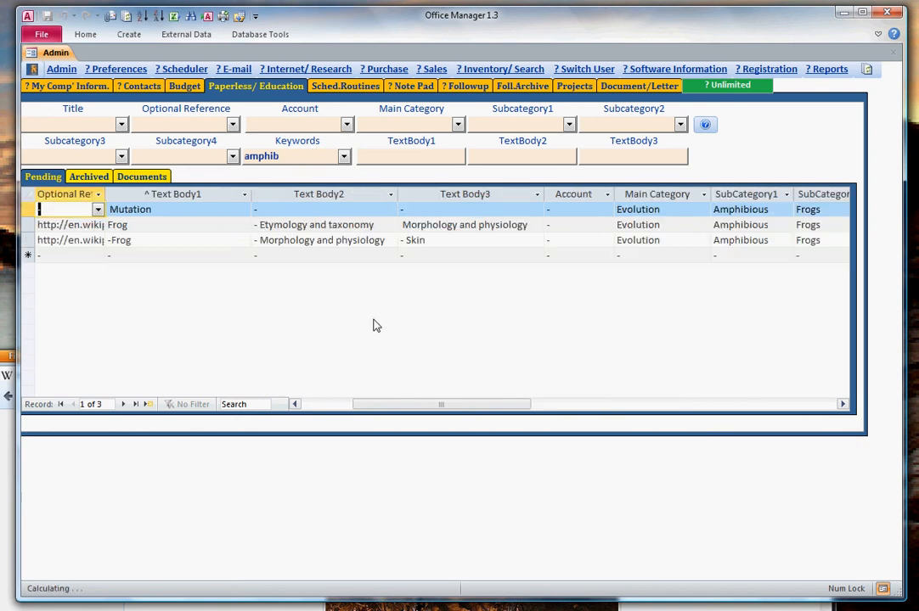
drag(411, 406, 512, 406)
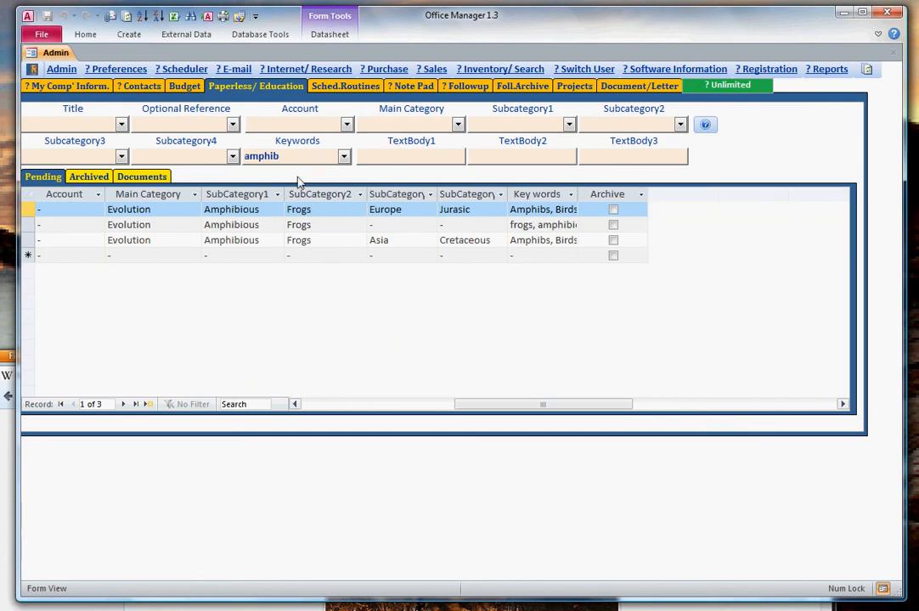
Clear the keyword filter and search TextBody1 of the pending records for "air".
click(419, 157)
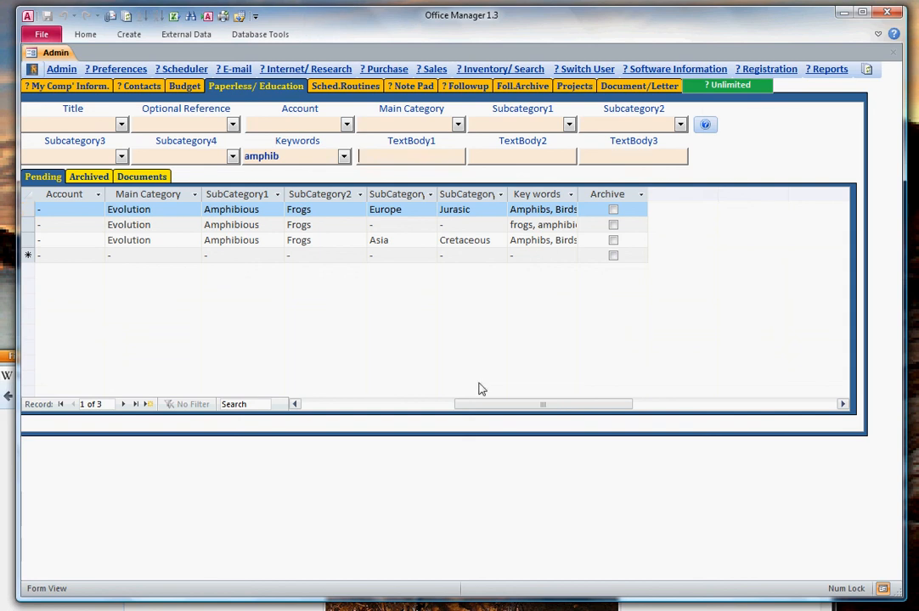
drag(480, 408, 403, 409)
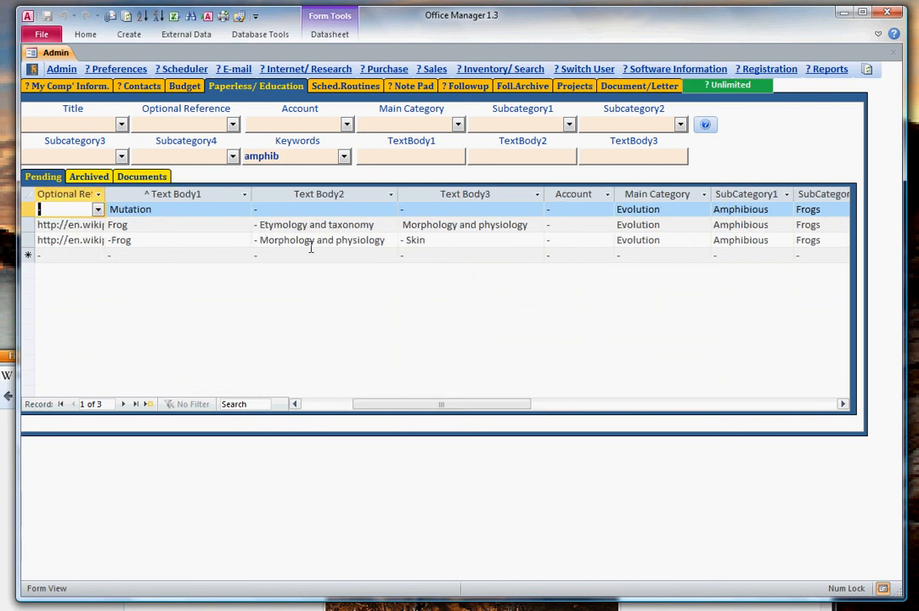
drag(297, 157, 172, 156)
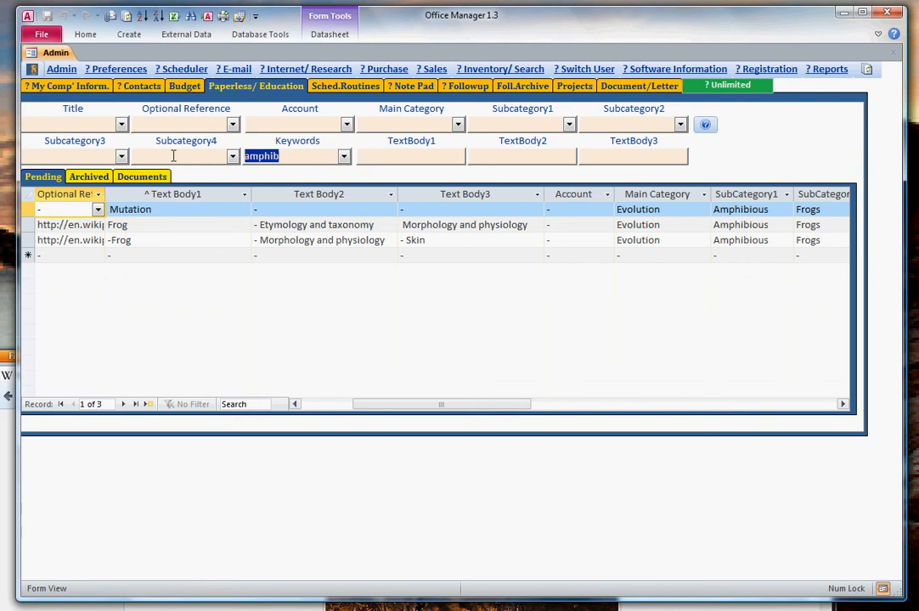
key(Delete)
click(427, 155)
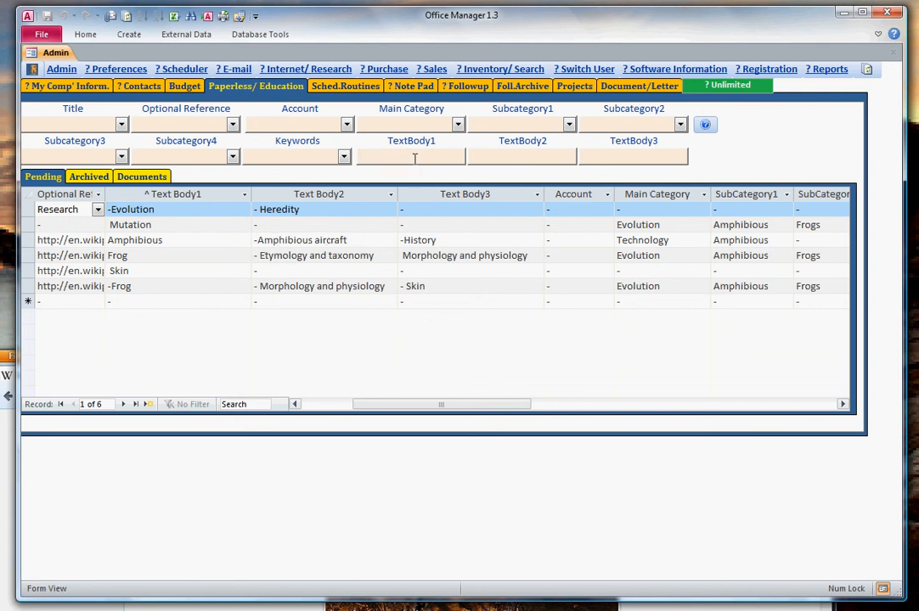
text(air)
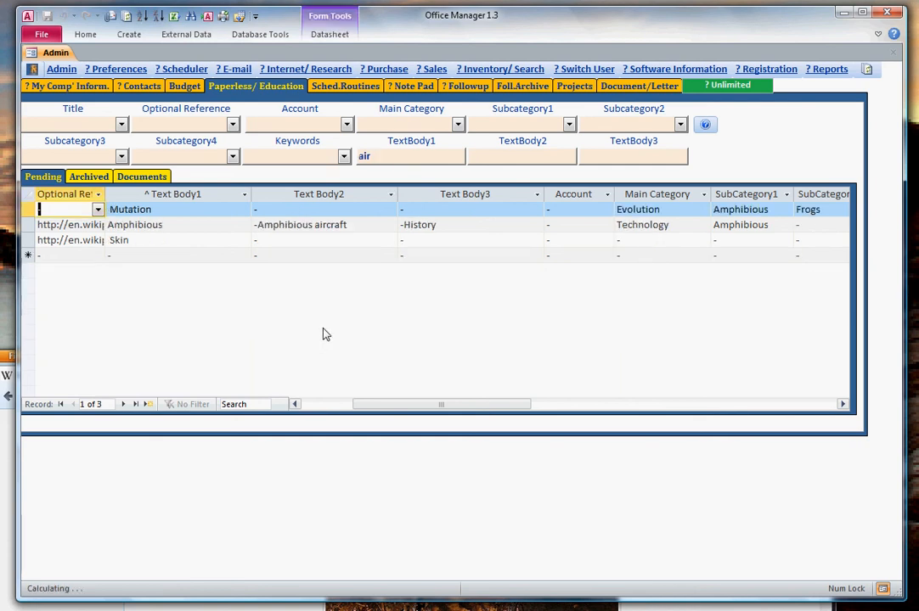
Open the full text of the Mutation record from its Text Body1 field, review it and close it.
click(323, 208)
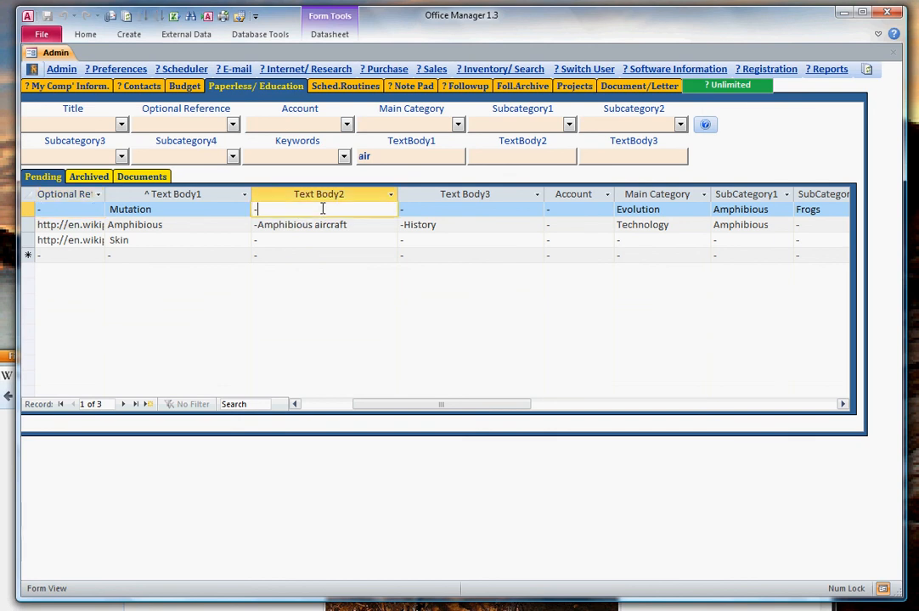
click(180, 209)
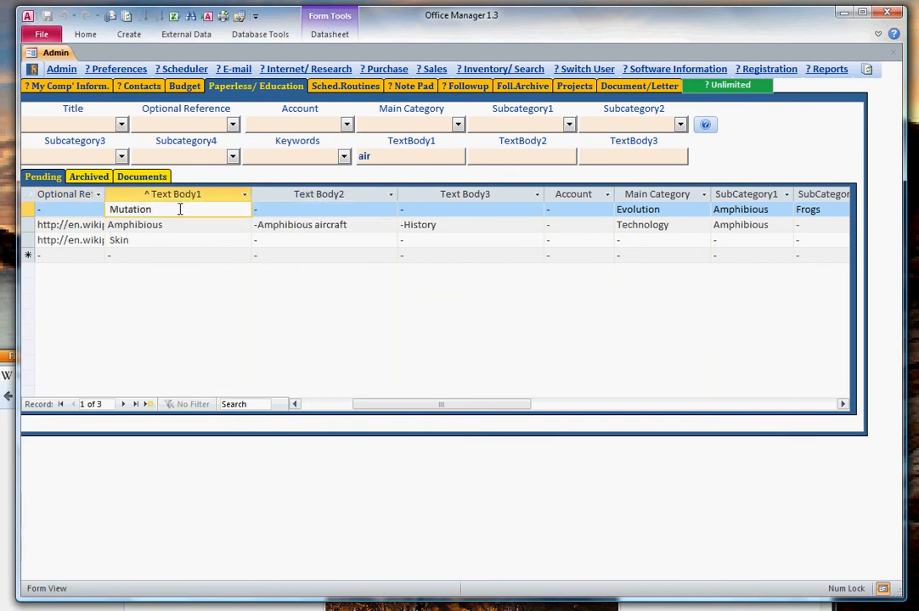
double_click(180, 209)
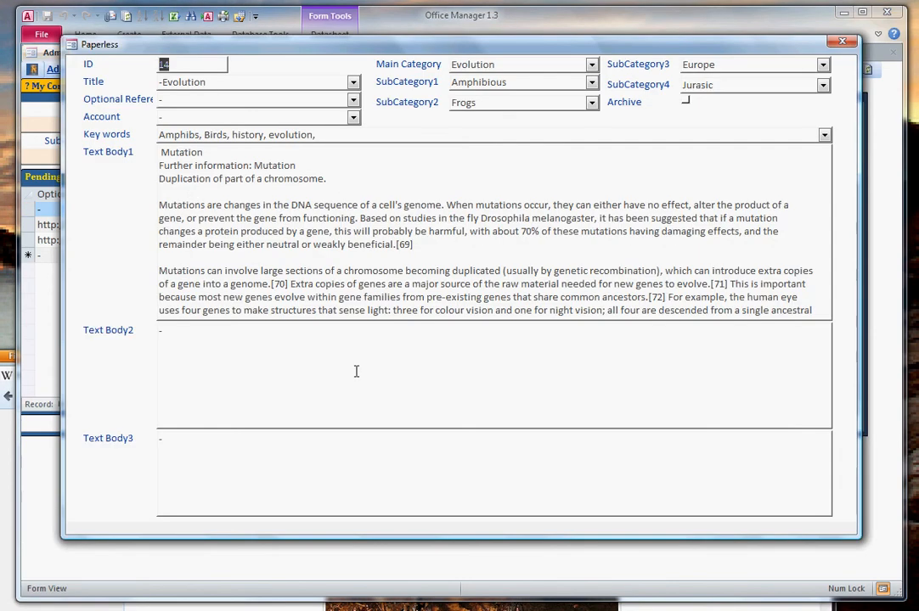
click(356, 371)
click(352, 259)
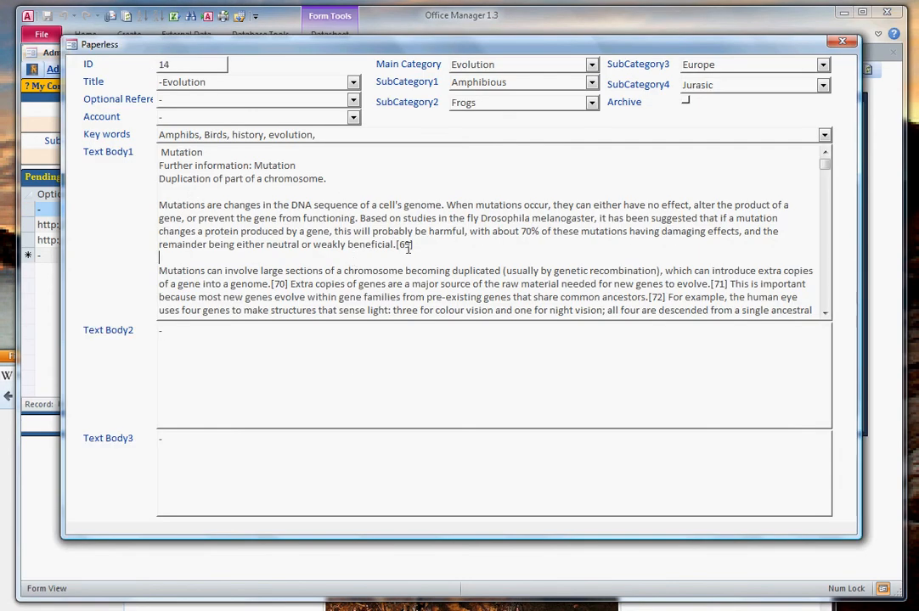
drag(475, 47, 473, 206)
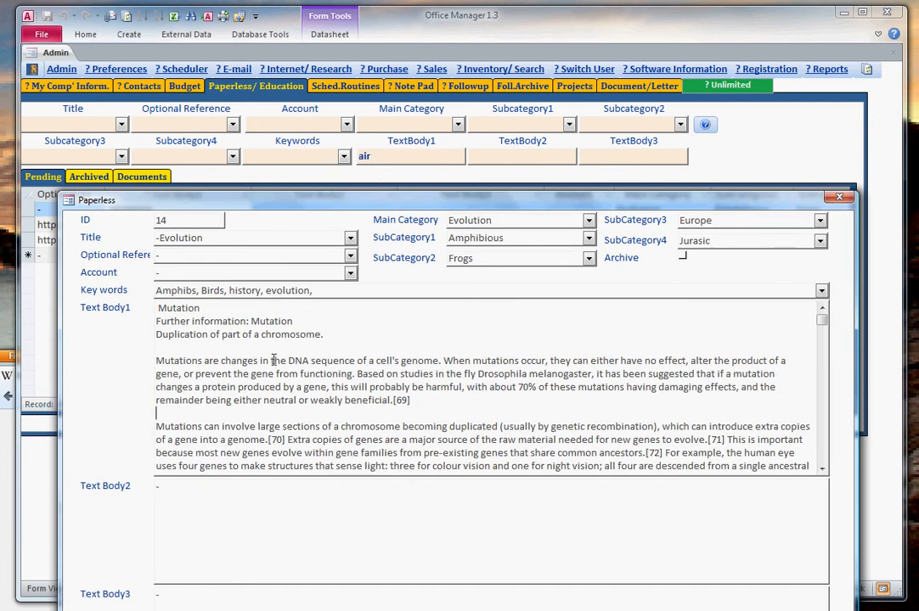
click(837, 194)
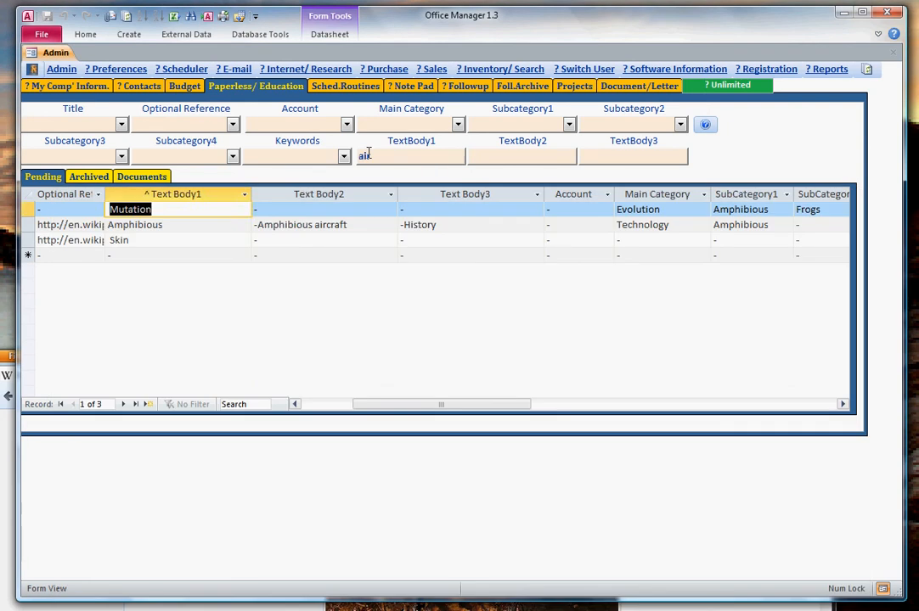
Extend the TextBody1 search term to "aircraft" and apply it to the pending records.
click(371, 156)
text(rc)
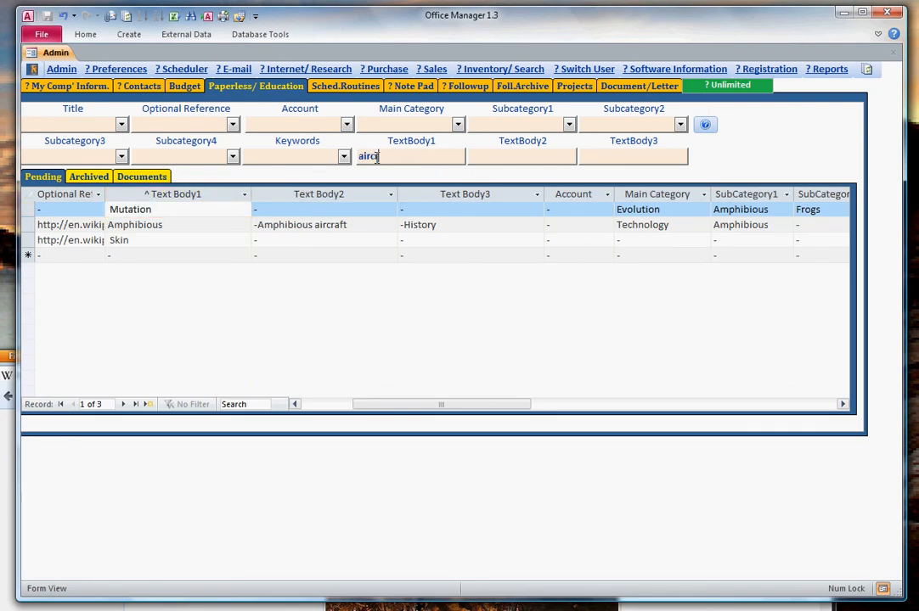
text(raft)
key(Return)
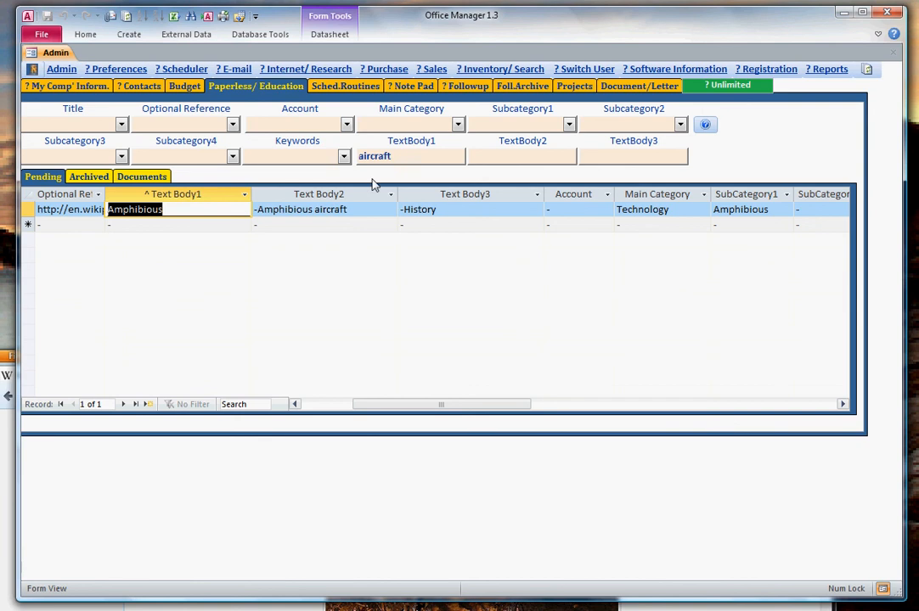
Shorten the TextBody1 search term back to "air".
click(409, 155)
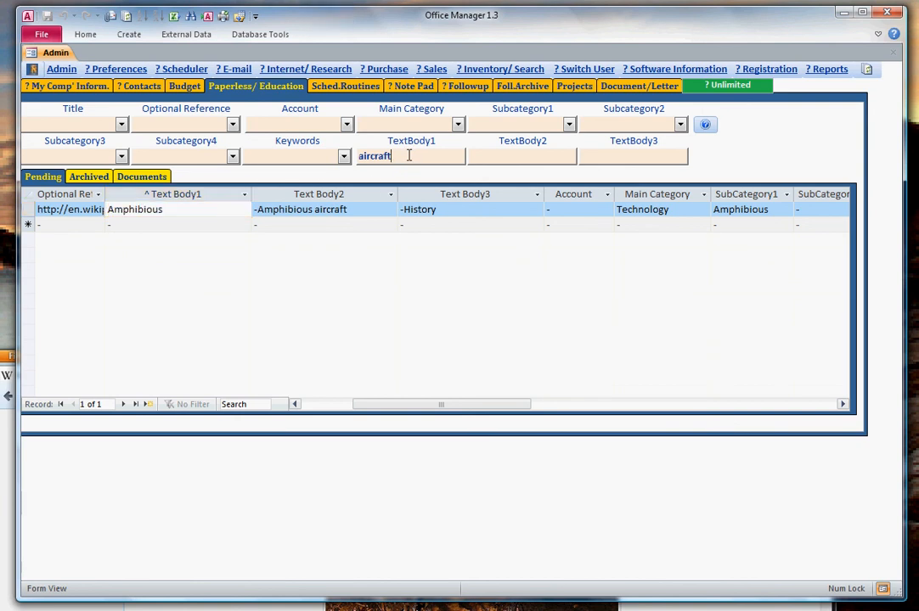
key(BackSpace)
key(BackSpace)
key(BackSpace)
key(BackSpace)
key(BackSpace)
Narrow the TextBody1 search by adding "frog" as the TextBody2 filter.
click(537, 157)
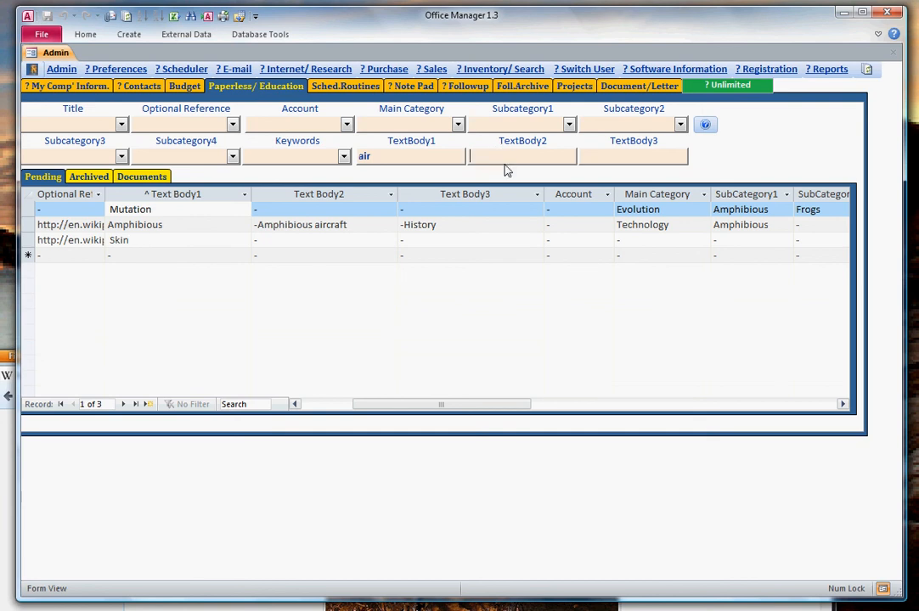
text(frog)
key(Return)
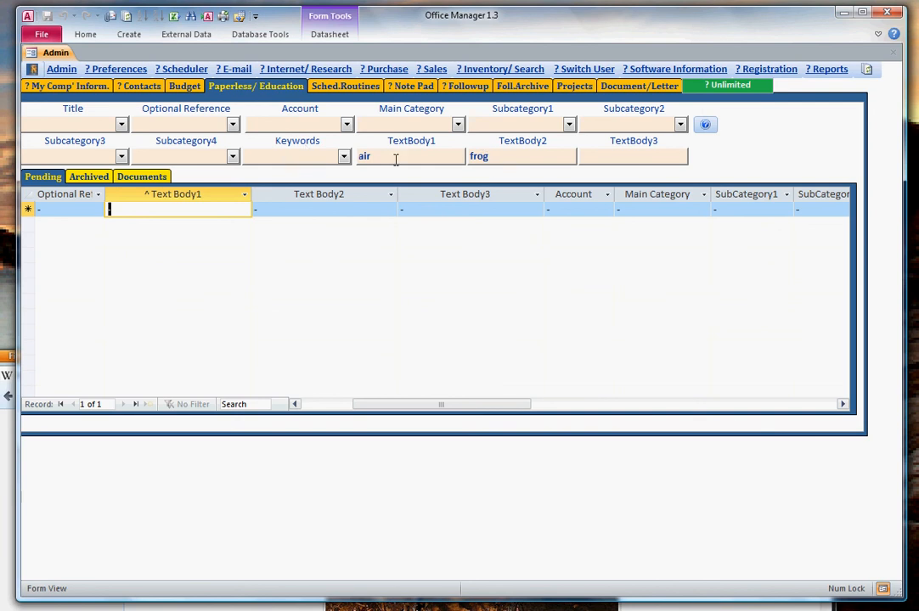
Clear the TextBody2 filter so that only the TextBody1 search for "air" applies.
drag(529, 158, 455, 156)
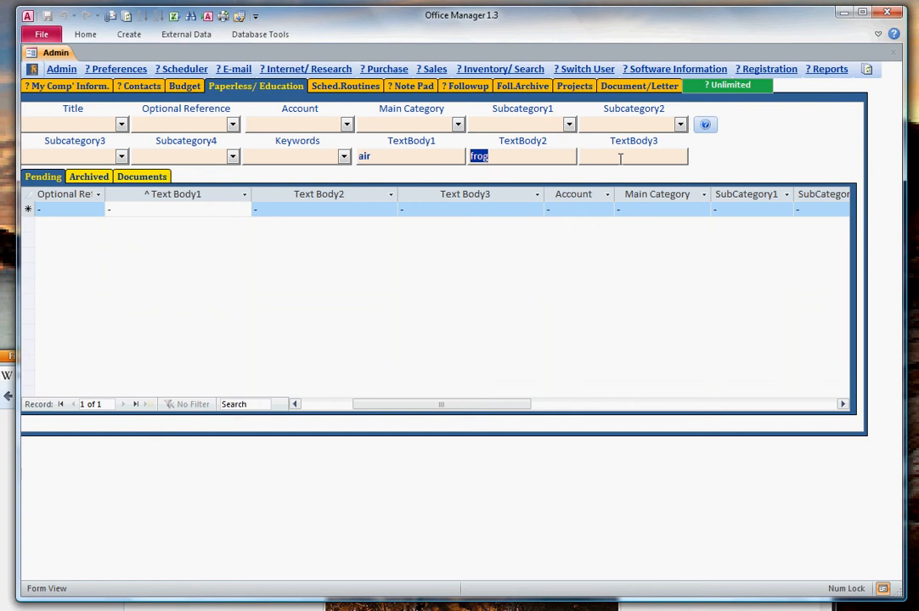
key(Delete)
click(551, 291)
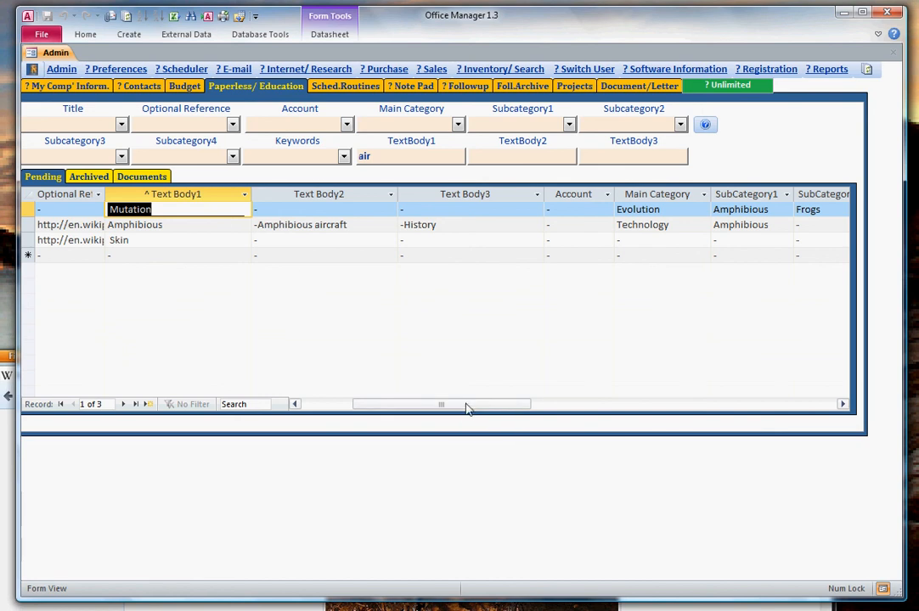
Review the category and keyword columns of the pending "air" matches, and check the Documents list for the same search.
drag(466, 409, 578, 408)
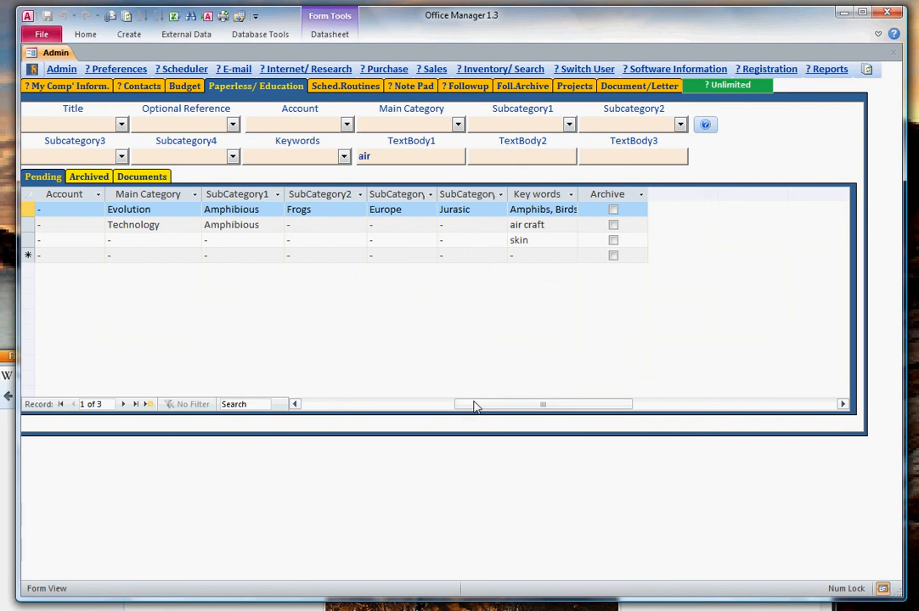
drag(475, 406, 284, 413)
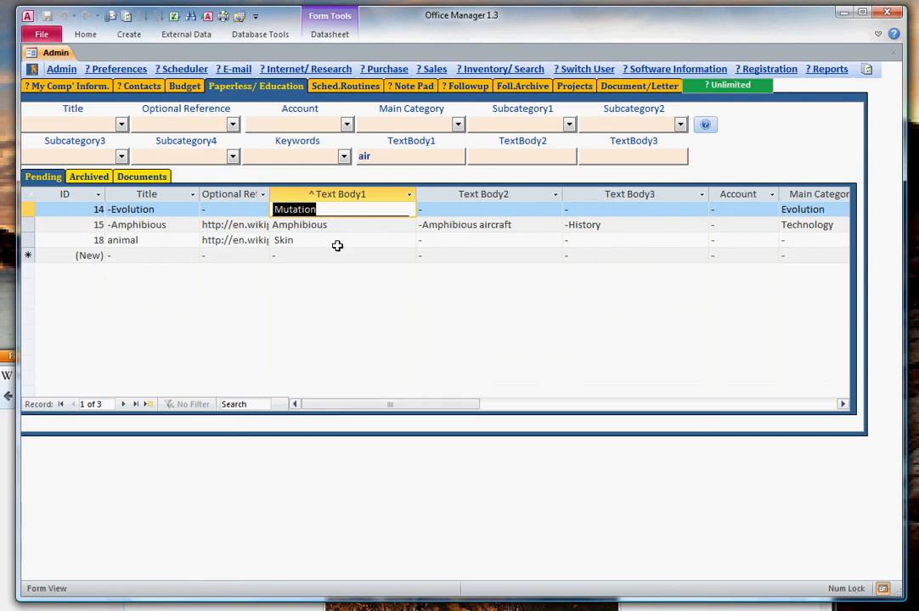
click(144, 177)
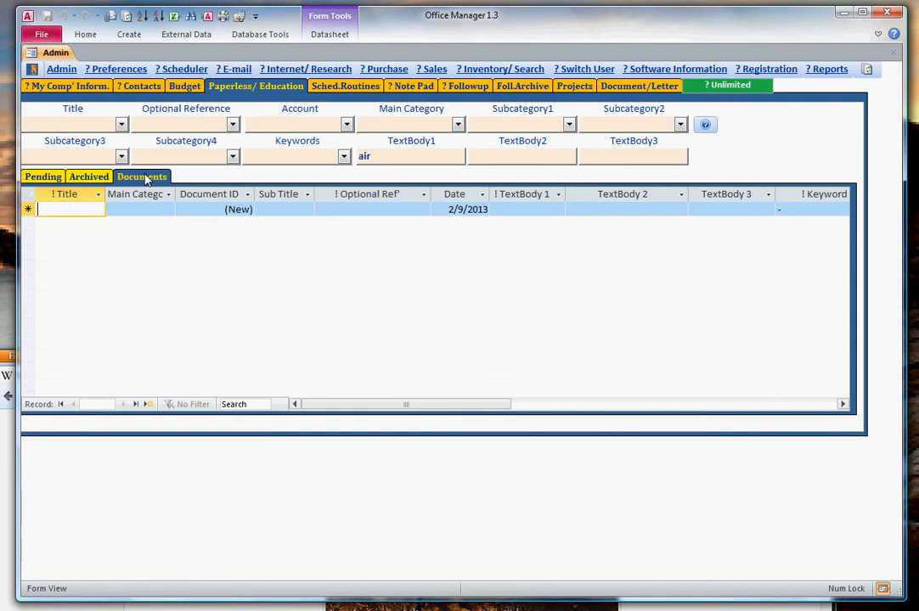
click(52, 177)
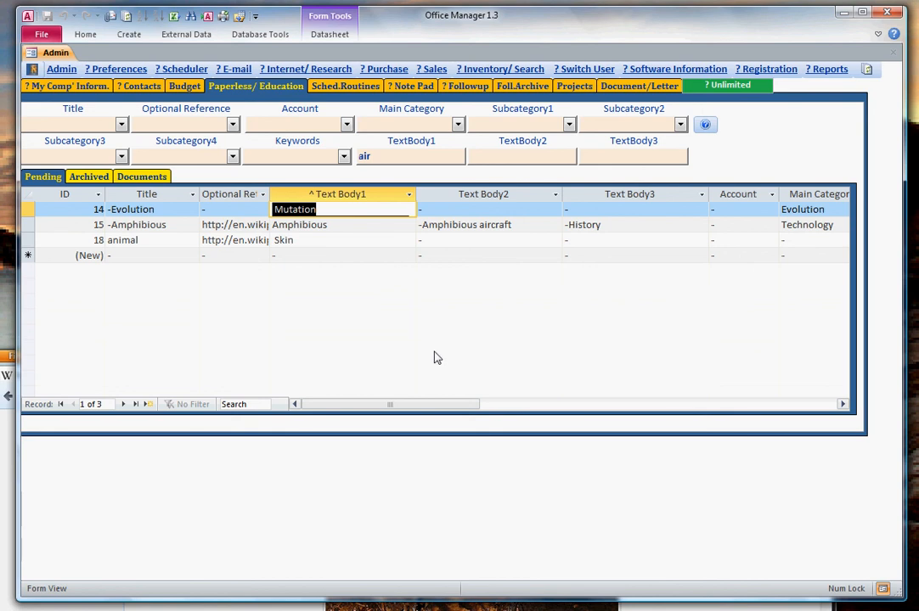
right_click(231, 242)
click(281, 270)
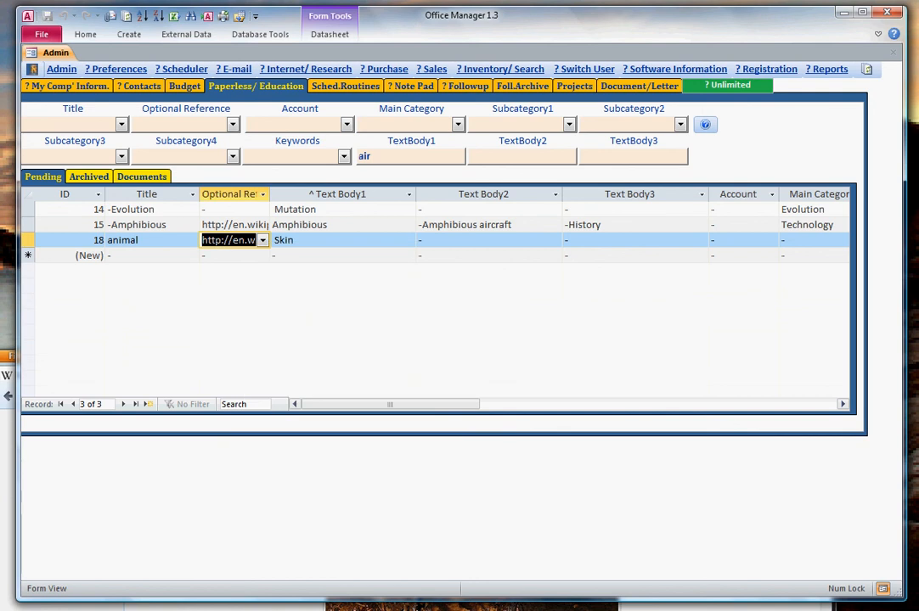
click(276, 607)
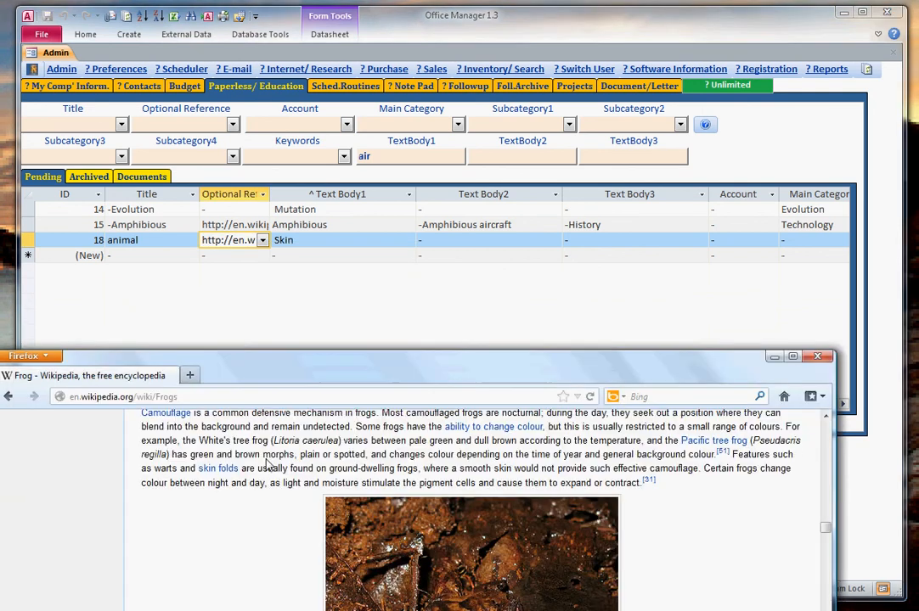
right_click(116, 397)
click(151, 460)
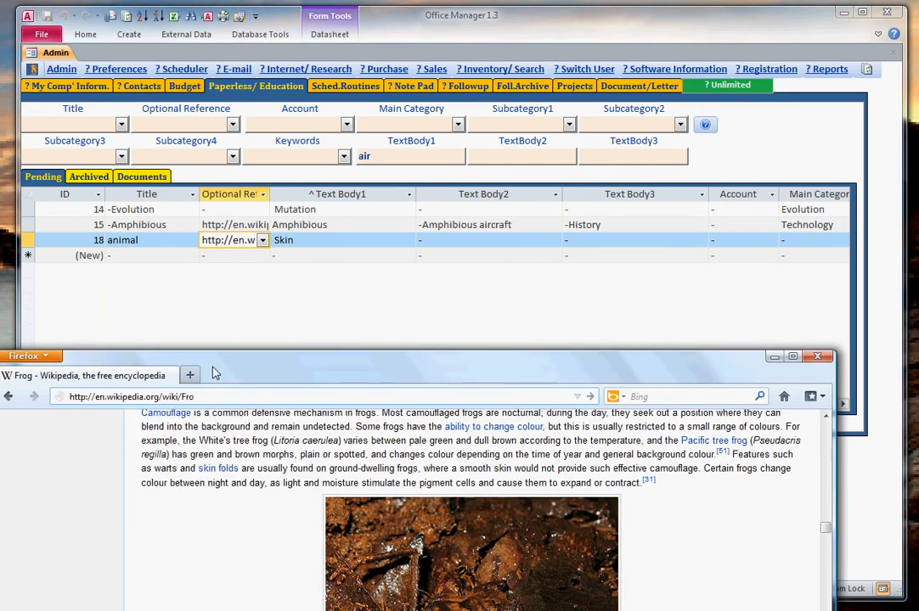
key(BackSpace)
drag(228, 364, 276, 340)
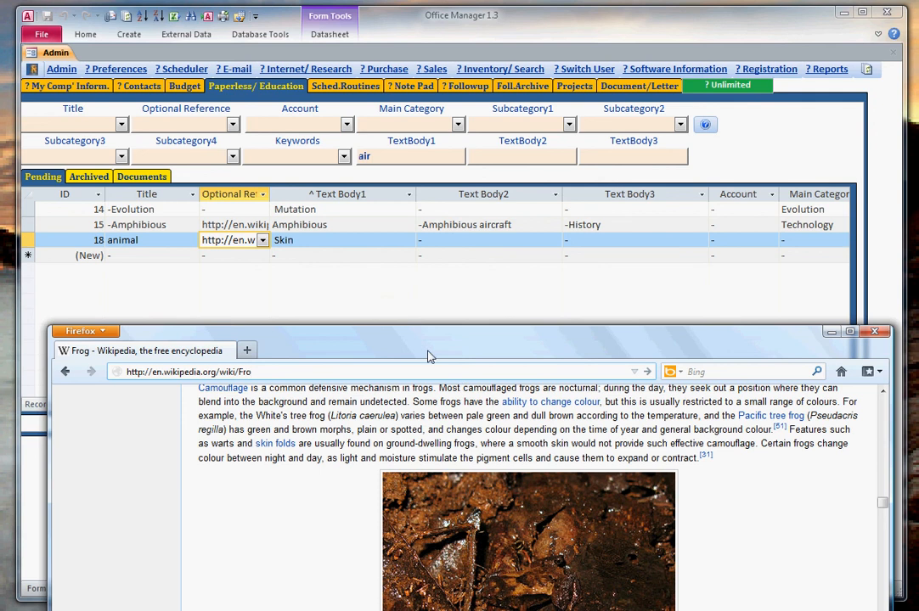
key(Return)
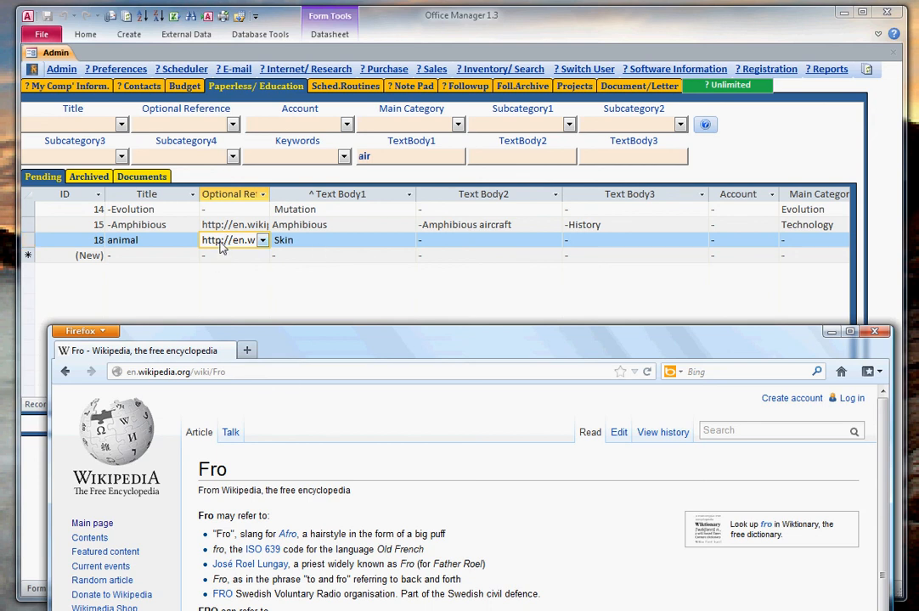
click(219, 240)
right_click(230, 222)
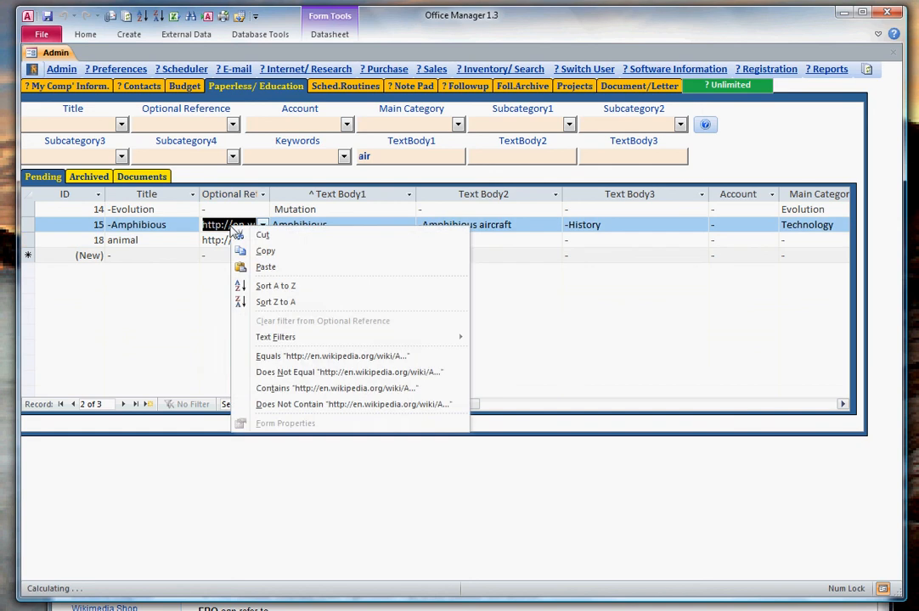
click(264, 250)
key(alt+Tab)
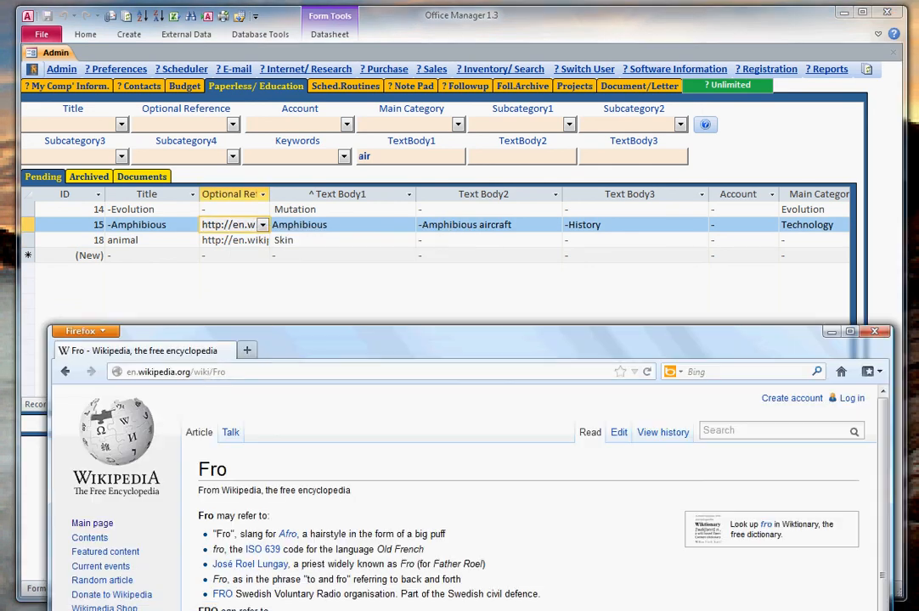
click(222, 372)
right_click(230, 378)
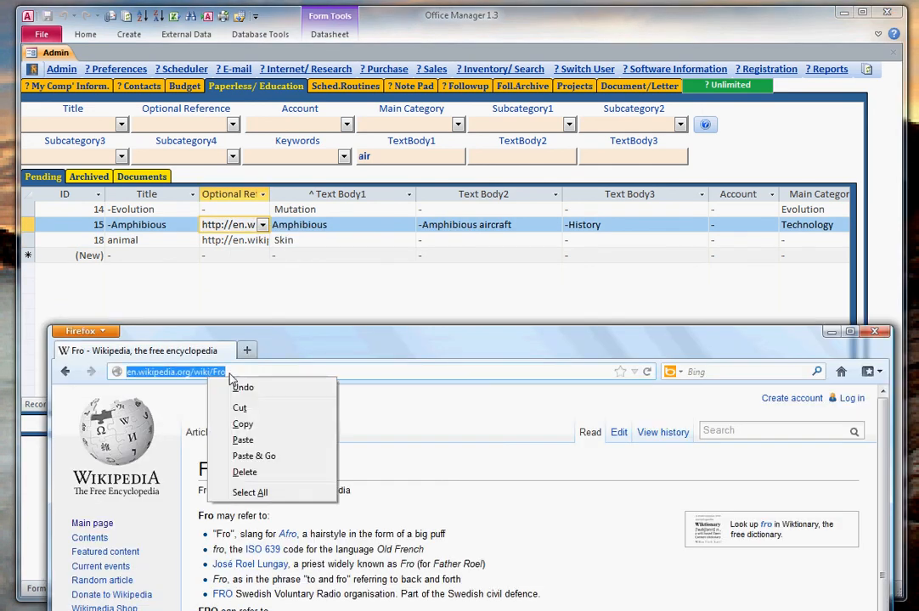
click(259, 441)
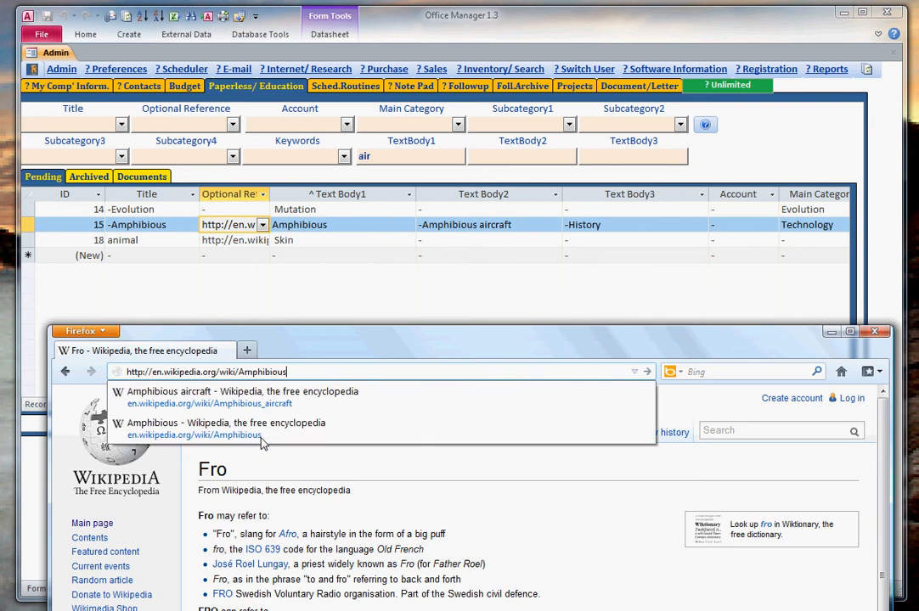
key(Return)
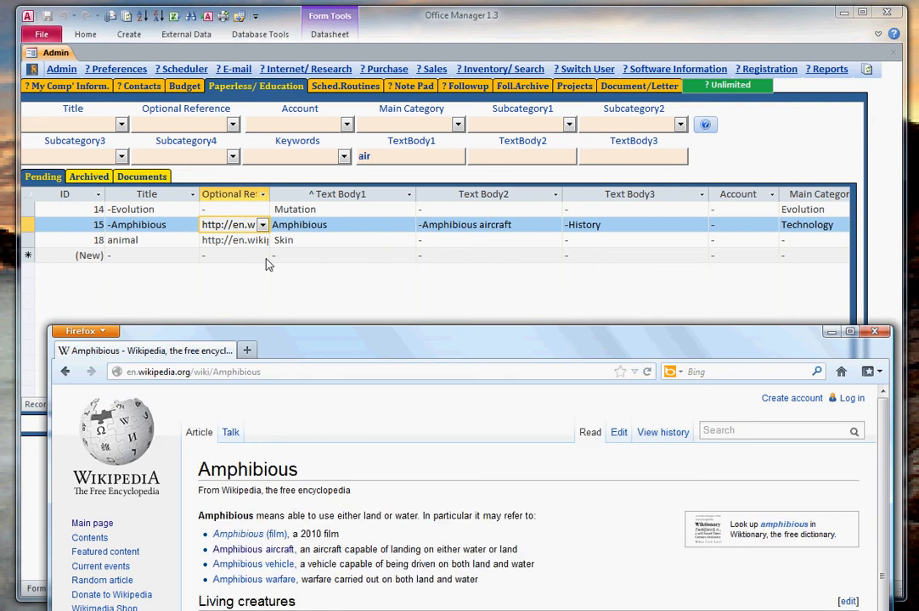
Switch back to Office Manager, read the Info / Recommendations for the Paperless form and close them.
click(375, 286)
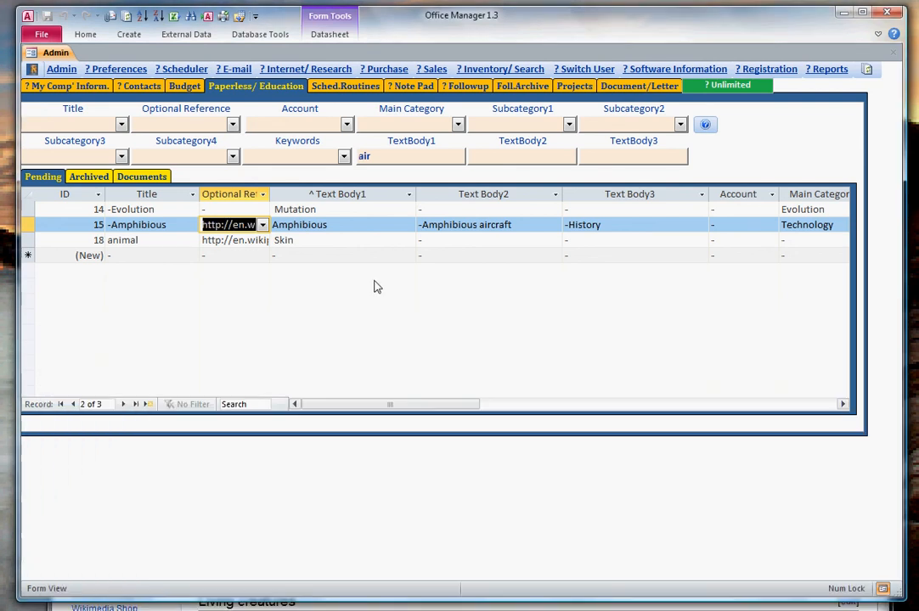
drag(377, 411, 349, 411)
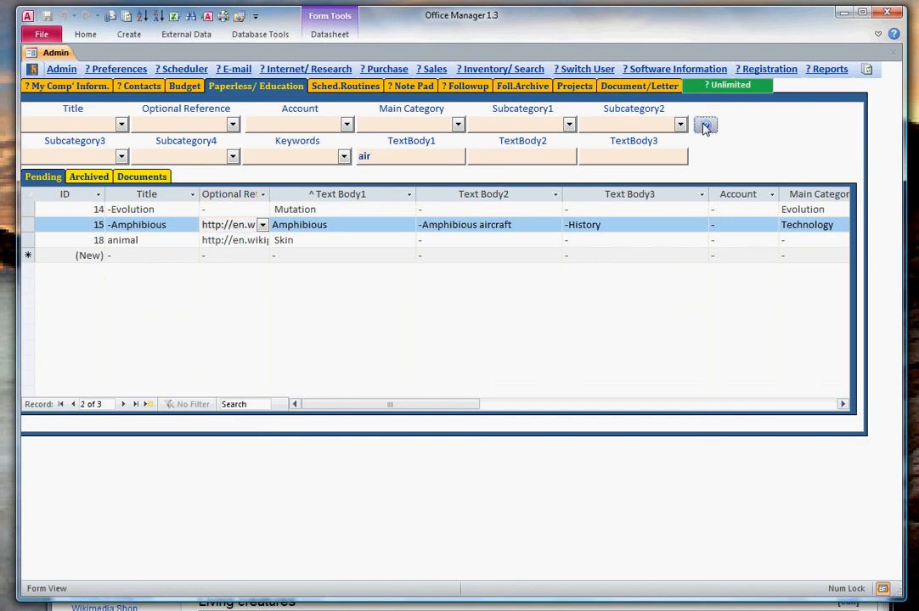
click(704, 125)
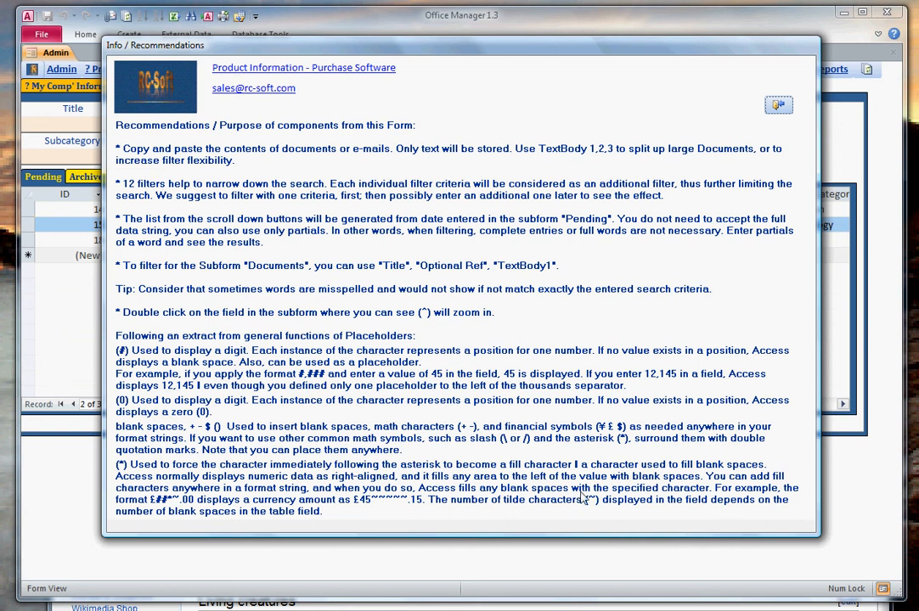
click(774, 108)
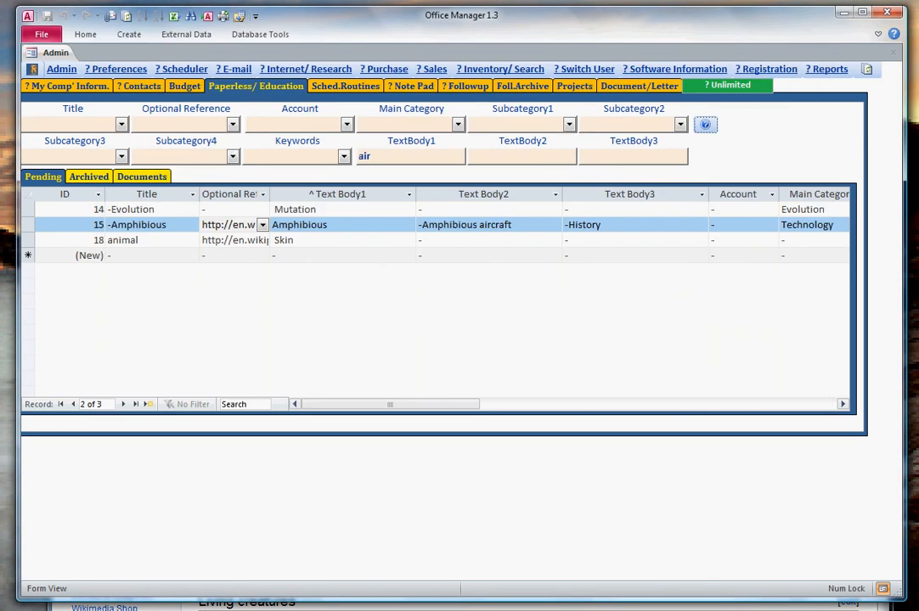